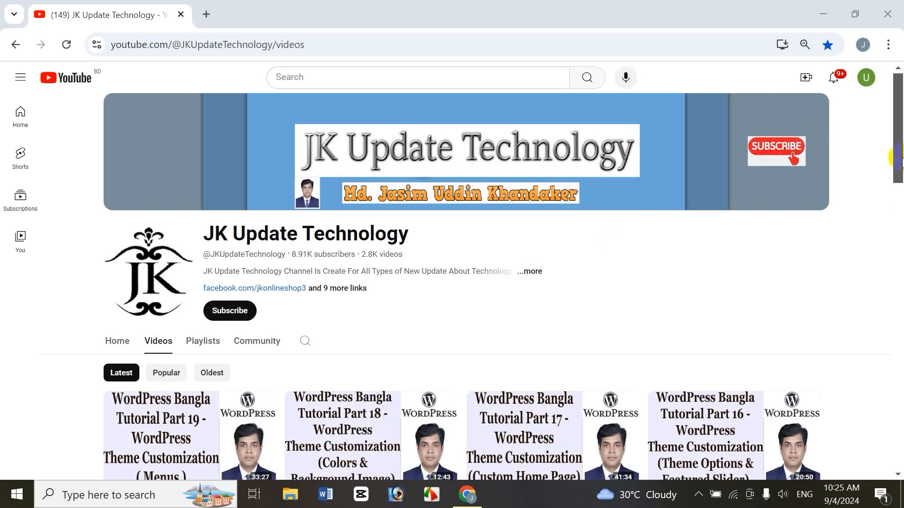
- Scroll down through the YouTube channel page
drag(896, 156, 896, 179)
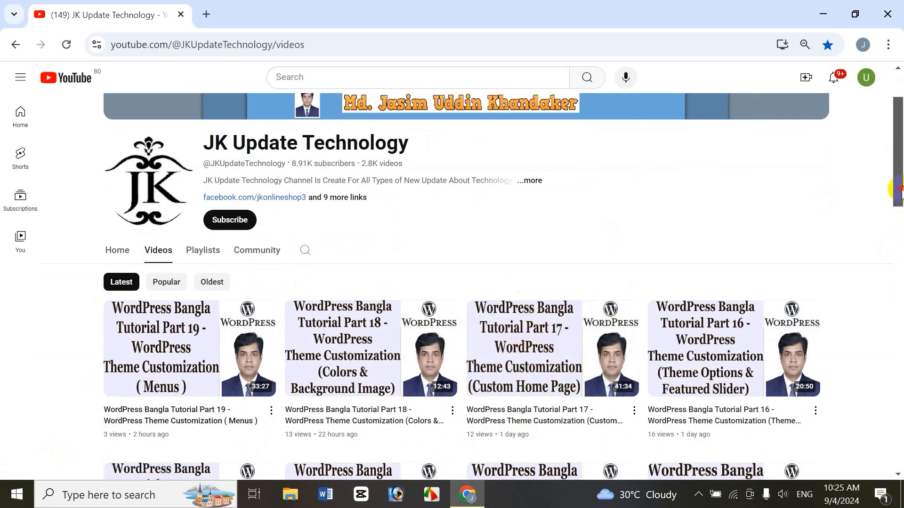
drag(898, 191, 900, 233)
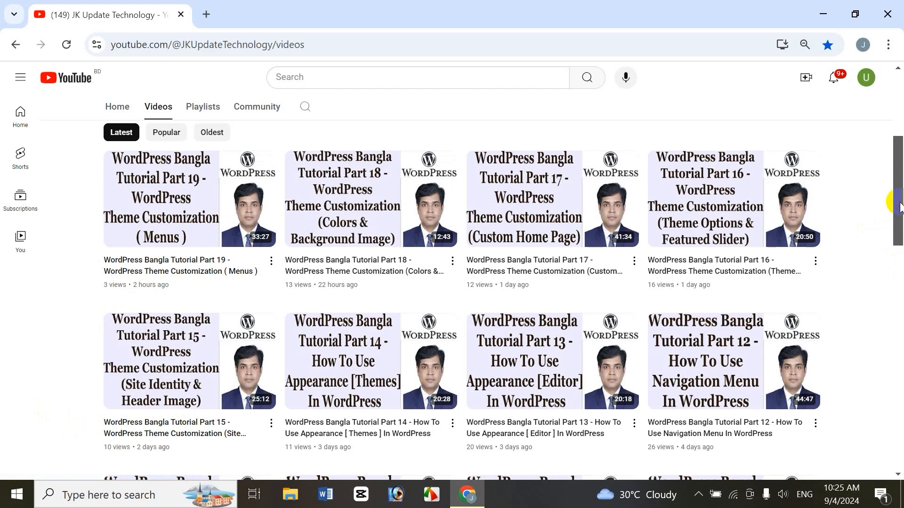
drag(899, 204, 899, 230)
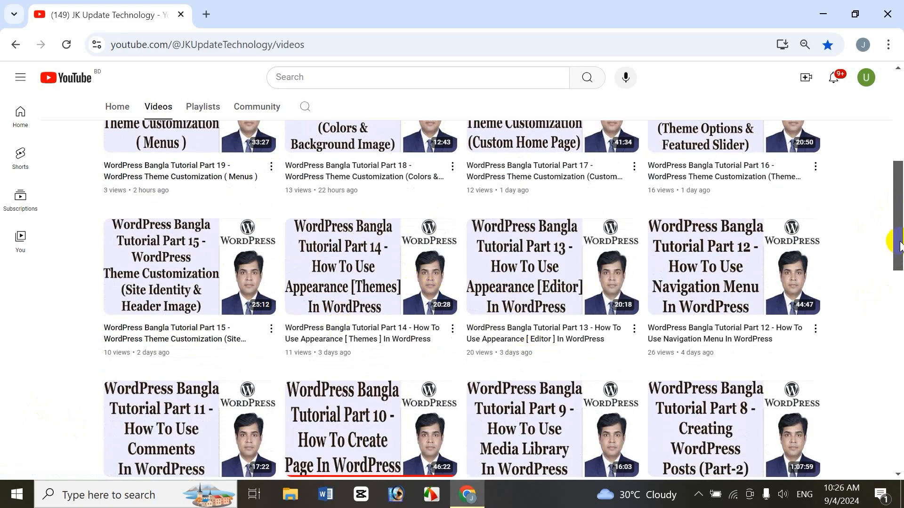
drag(899, 243, 897, 273)
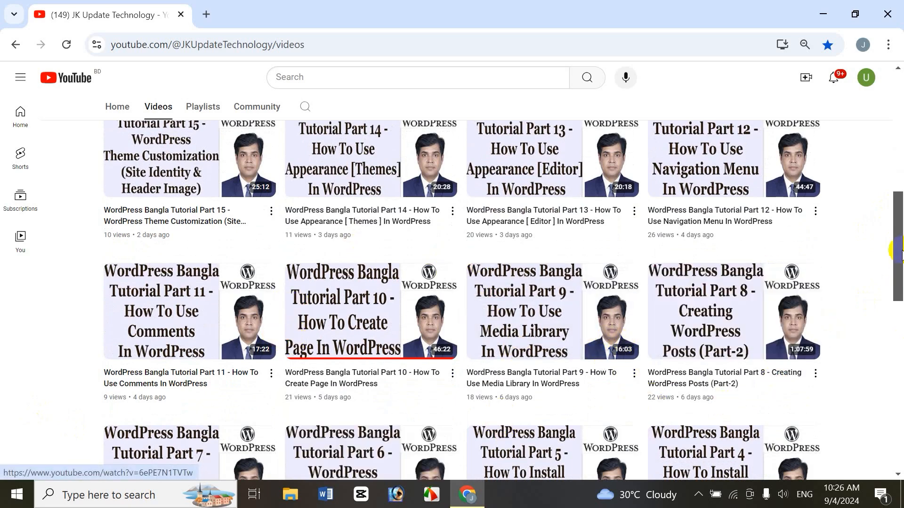
drag(899, 252, 897, 280)
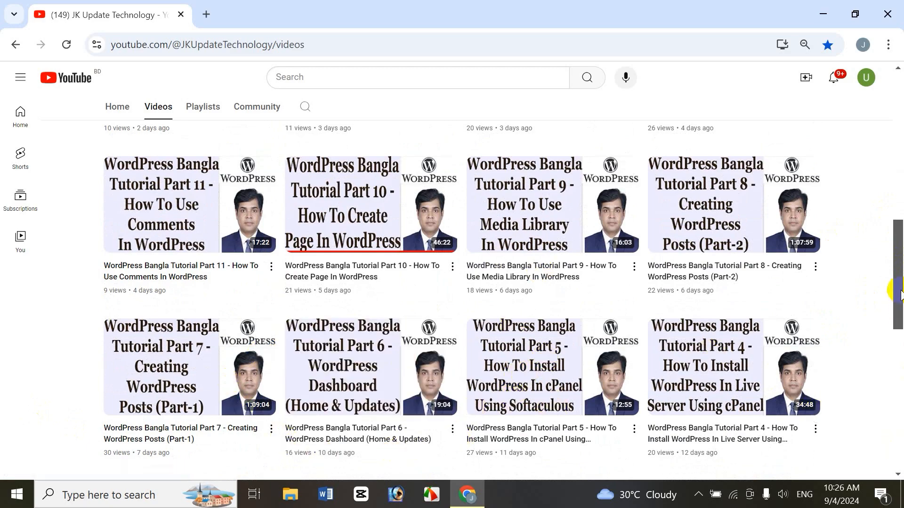
drag(900, 297, 900, 335)
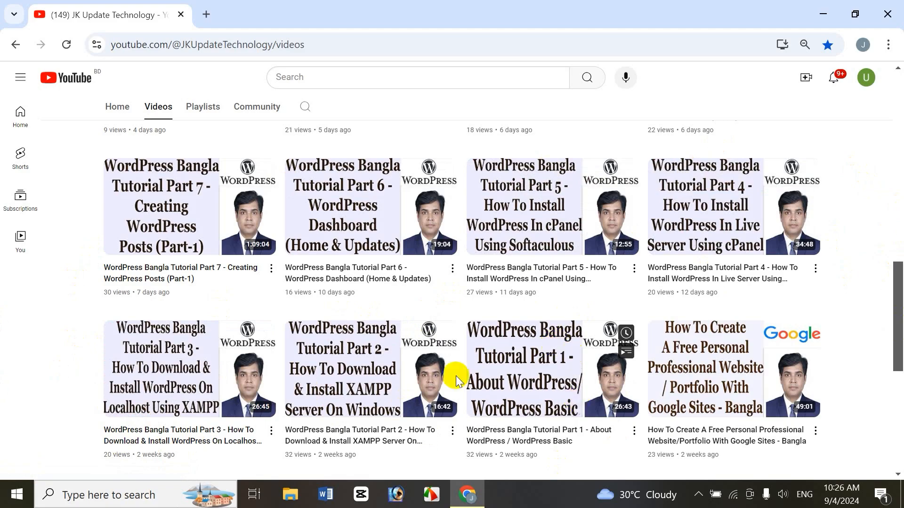
drag(899, 308, 899, 130)
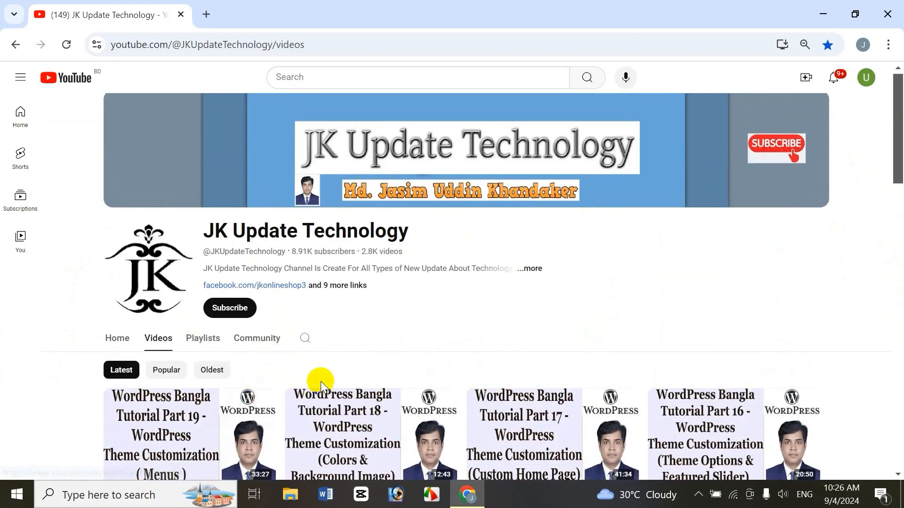
- Browse the channel's playlists, then go back to its video list
click(204, 339)
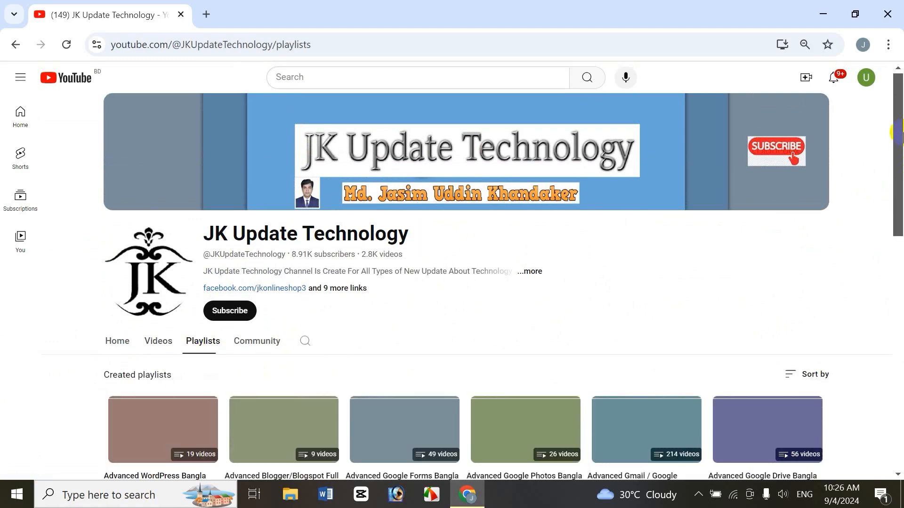
scroll(240, 339, down, 3)
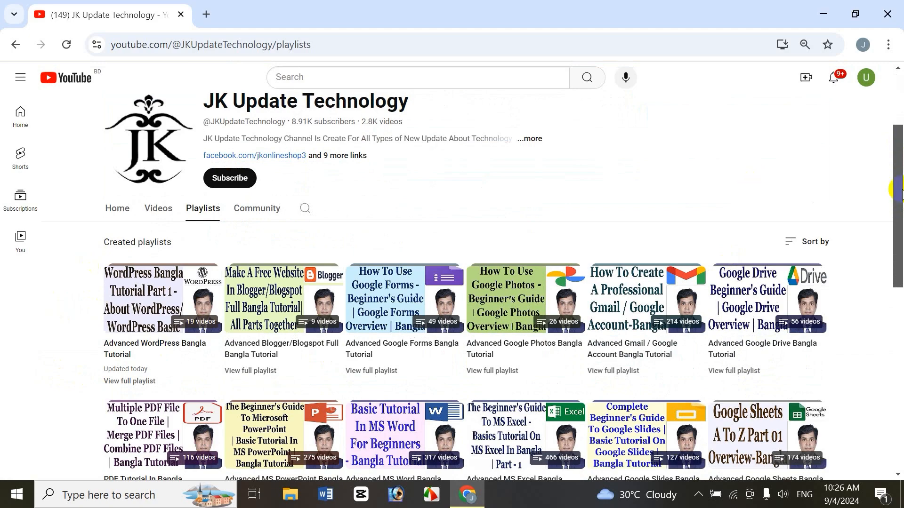
drag(901, 196, 896, 233)
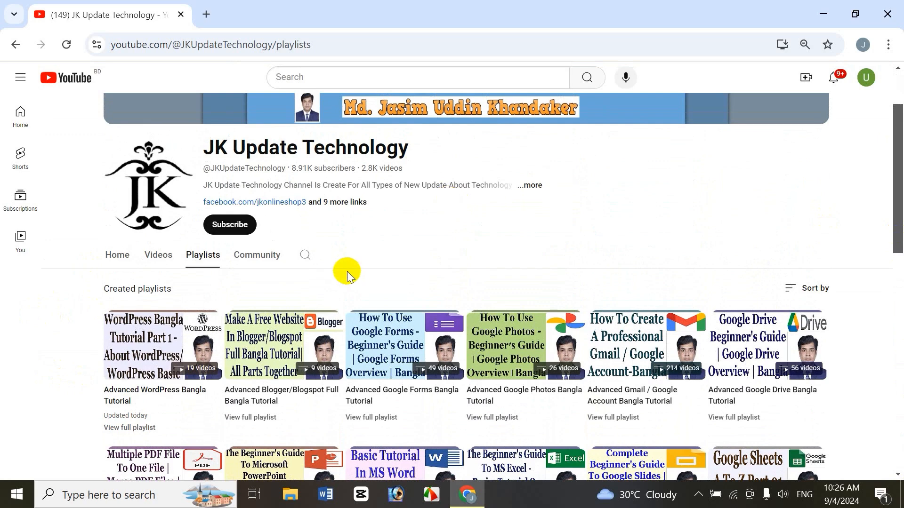
click(158, 255)
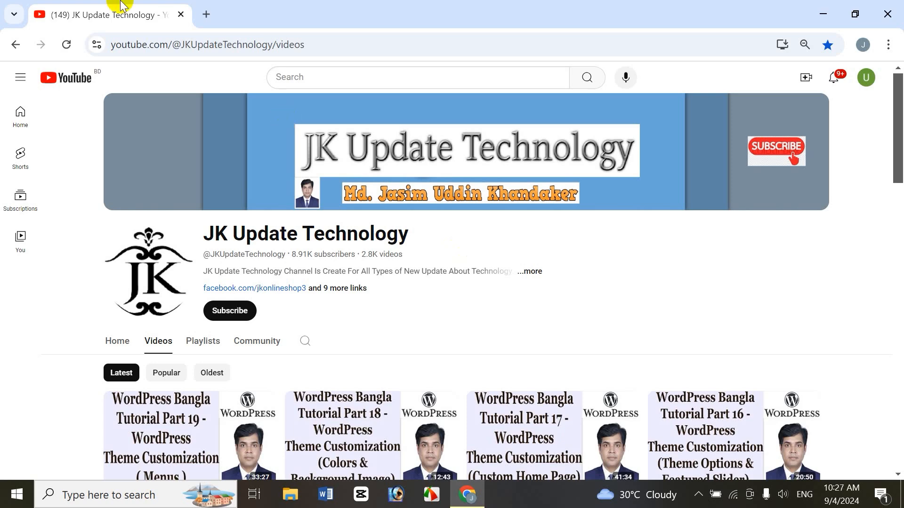
- Load jasimonline.com/wp-admin in a new tab, then close it and minimize Chrome
click(206, 15)
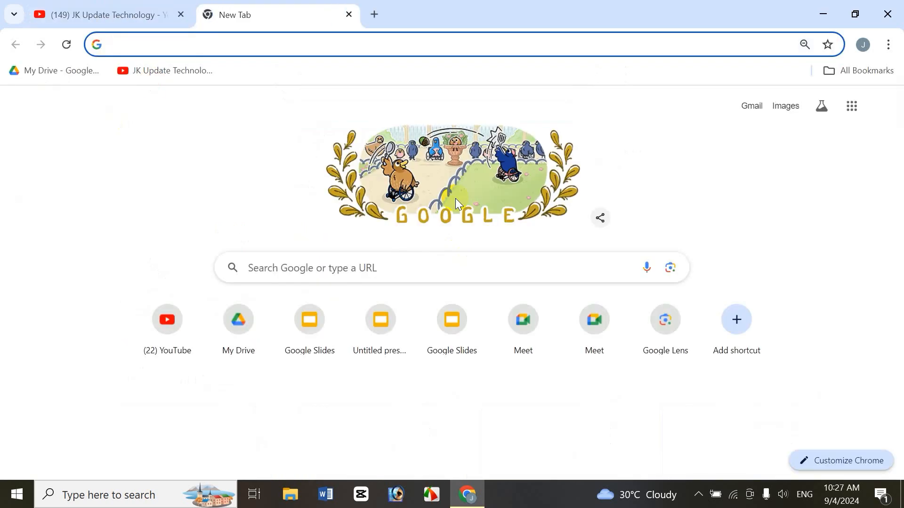
text(jasimonline.com/wp-admin)
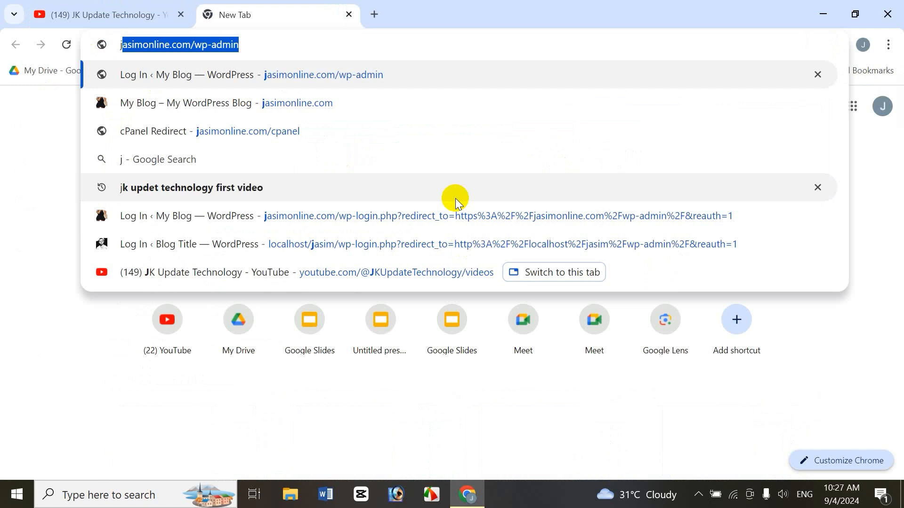
key(Right)
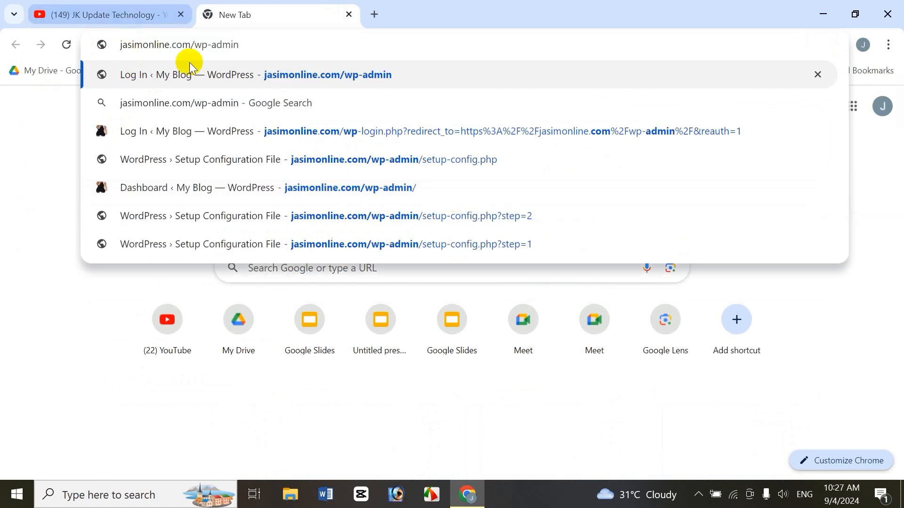
click(308, 66)
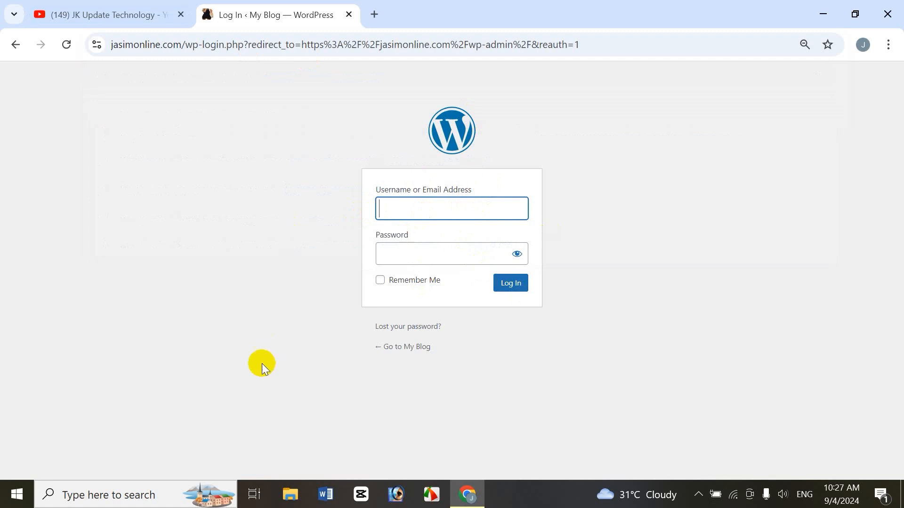
click(349, 15)
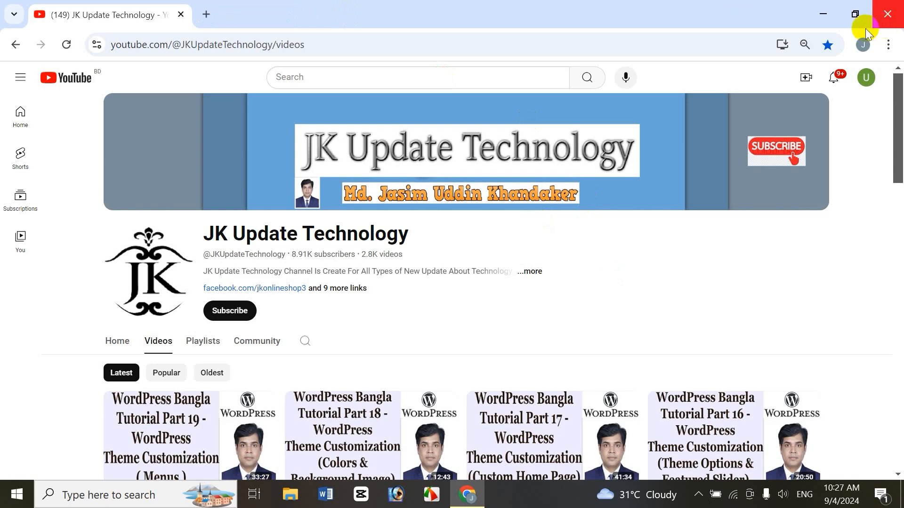
click(823, 13)
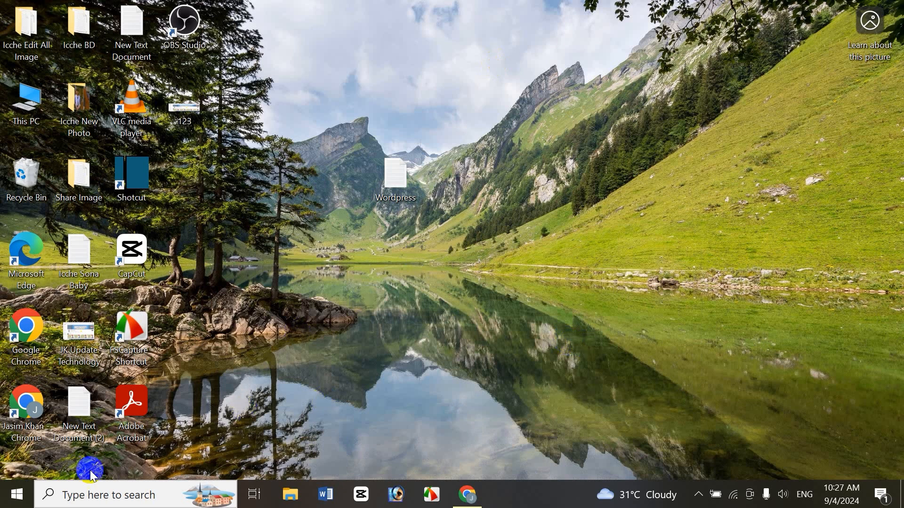
- Launch XAMPP Control Panel from search, start Apache and MySQL, then minimize it
click(118, 496)
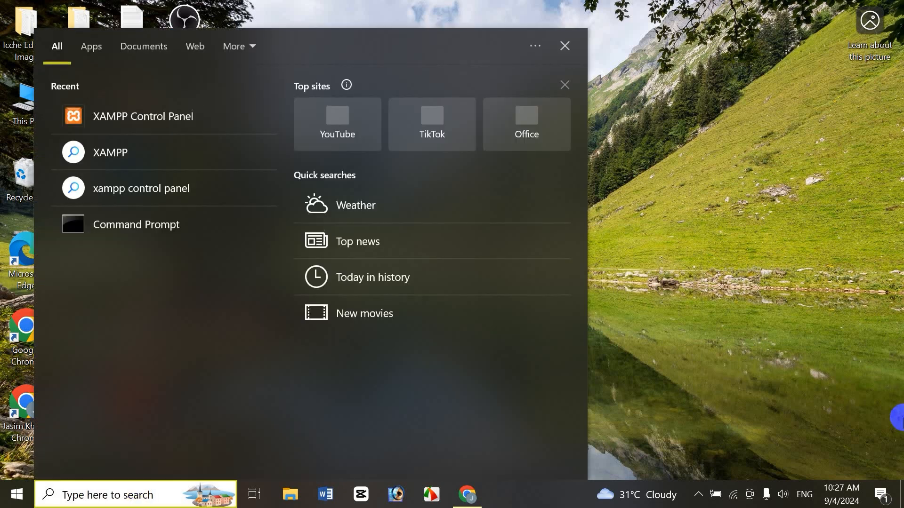
text(xam)
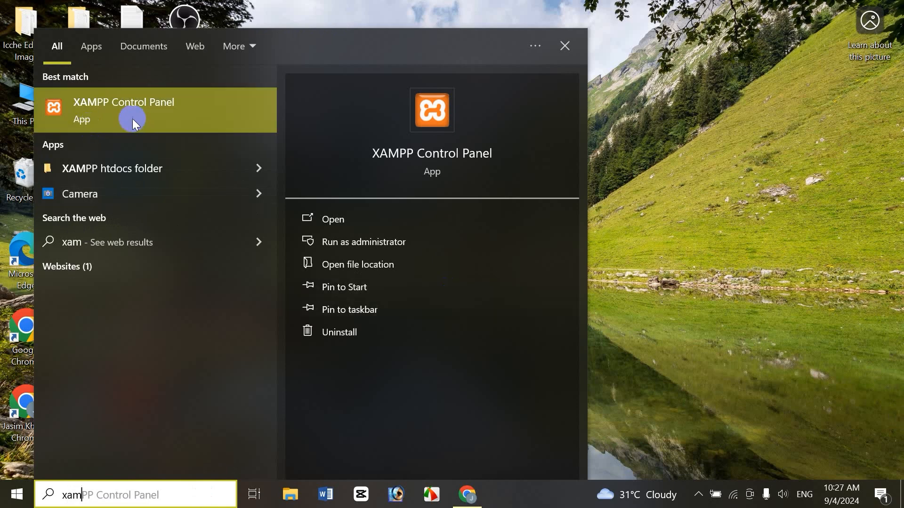
click(140, 106)
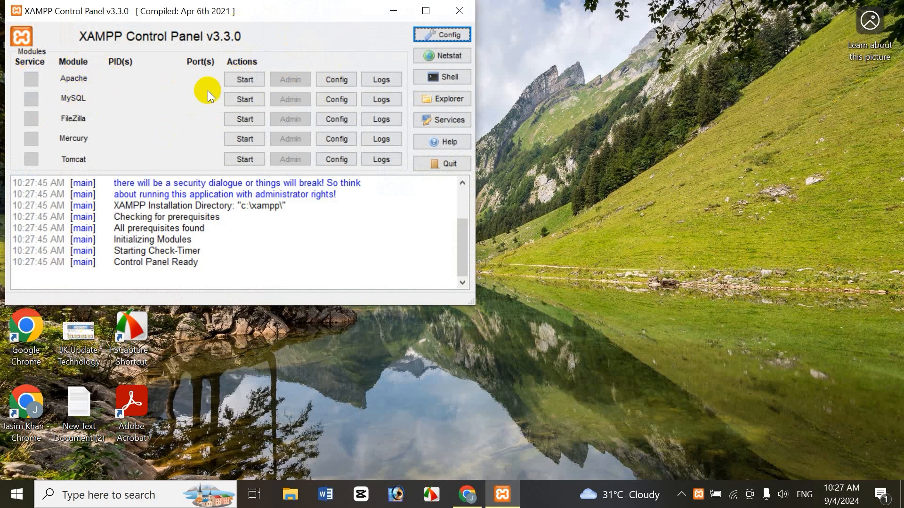
click(244, 79)
click(241, 98)
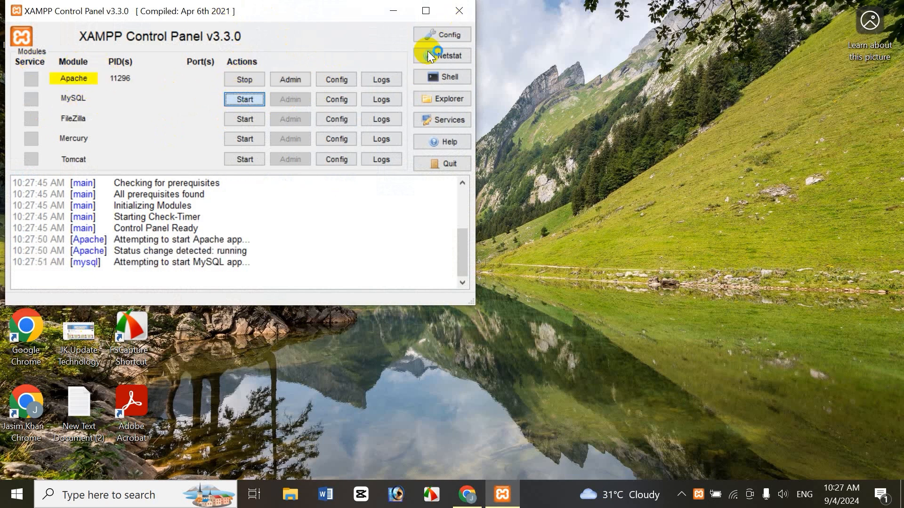
click(393, 10)
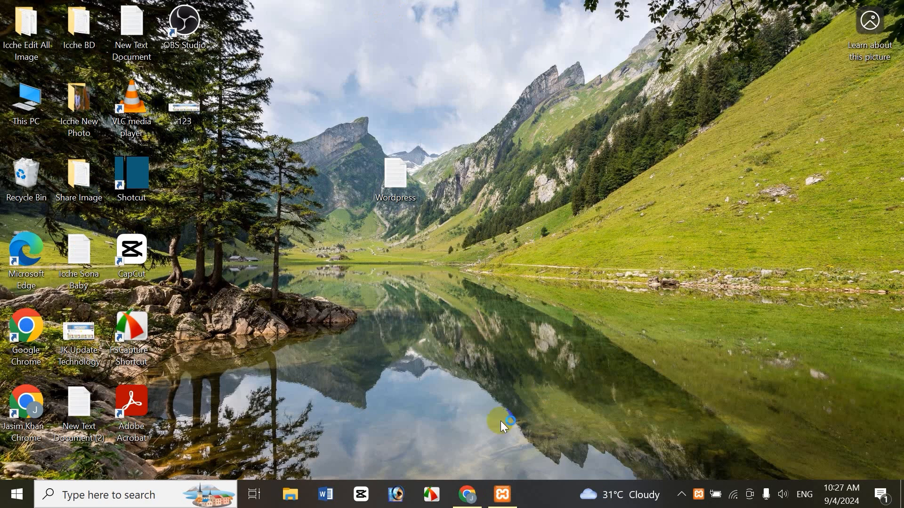
- Restore Chrome and load localhost/jasim/wp-admin in a new tab
click(468, 495)
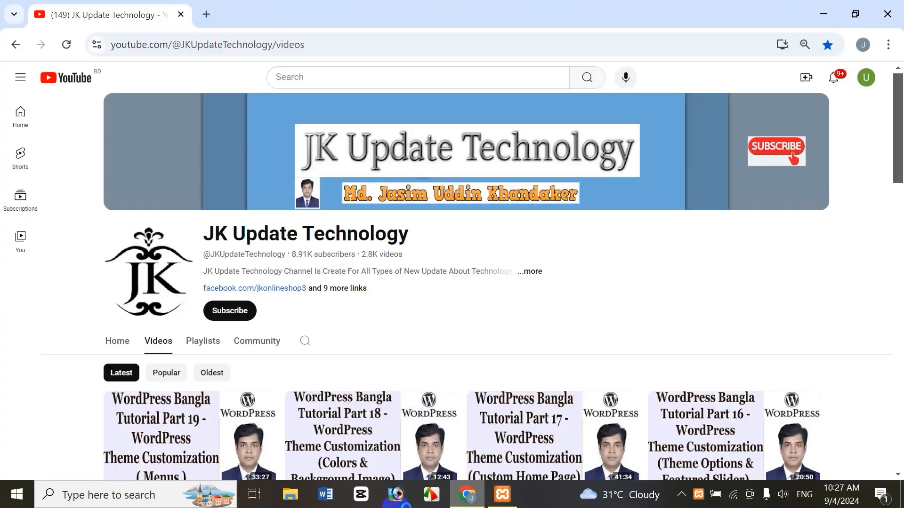
click(204, 17)
text(localhost/jasim/wp-admin)
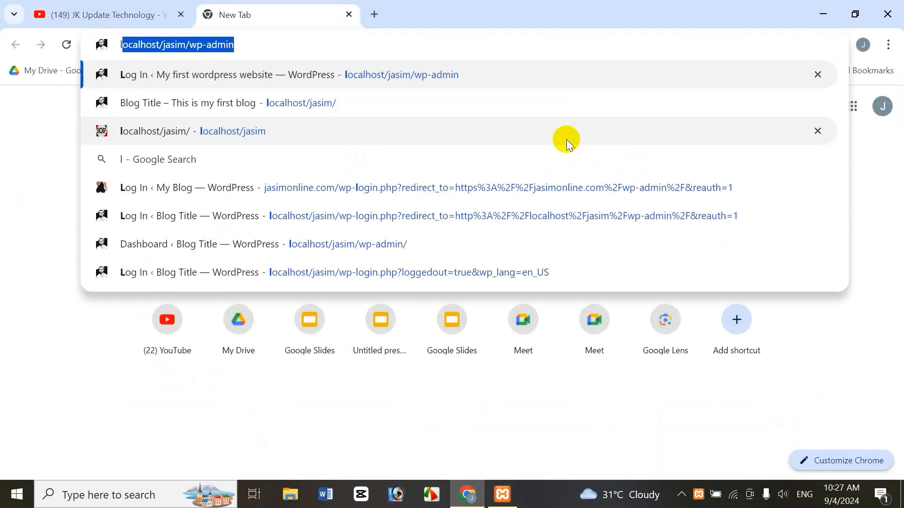
key(Right)
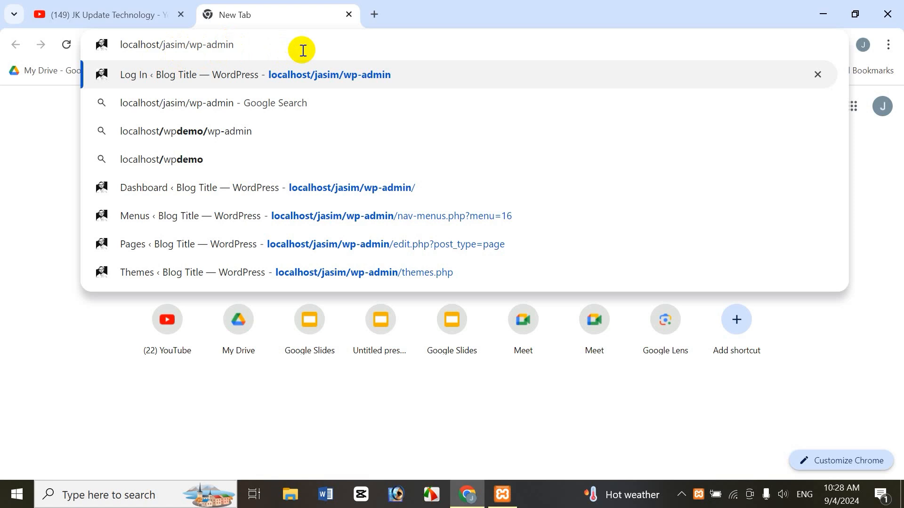
key(Return)
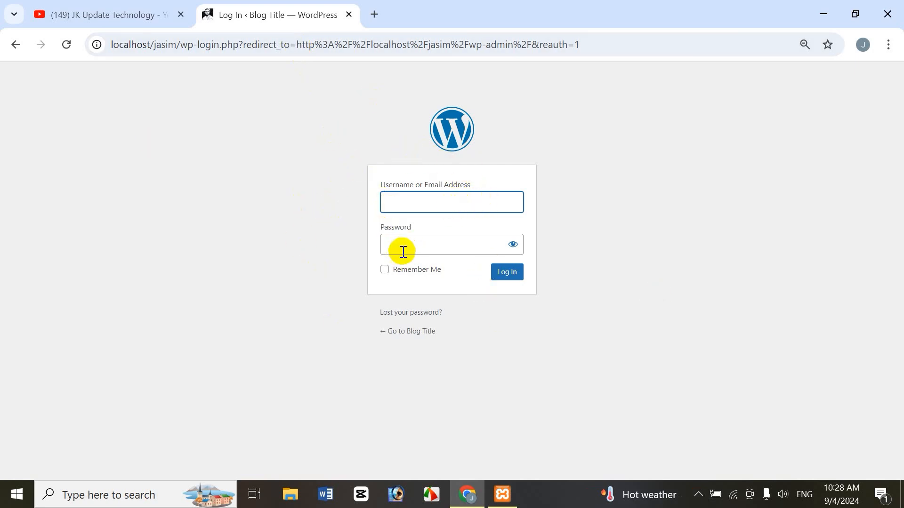
- Fill in the admin username and password on the login form
text(hasan)
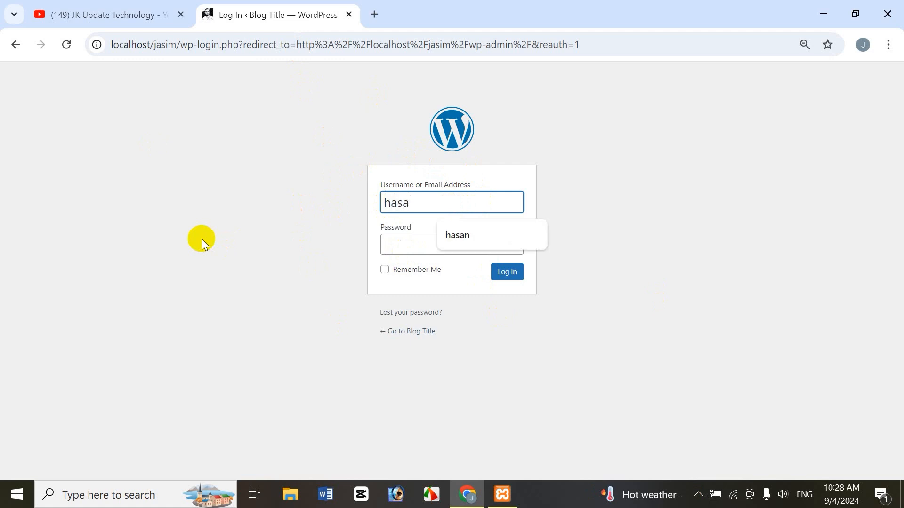
key(Tab)
text(*****)
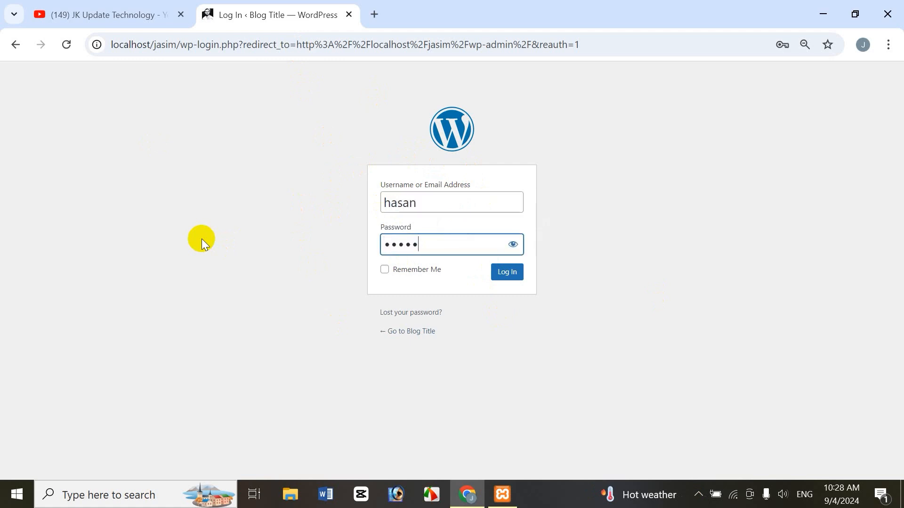
text(*****)
- Log in and open the active Nature Bliss theme's Customizer in a new tab
click(506, 280)
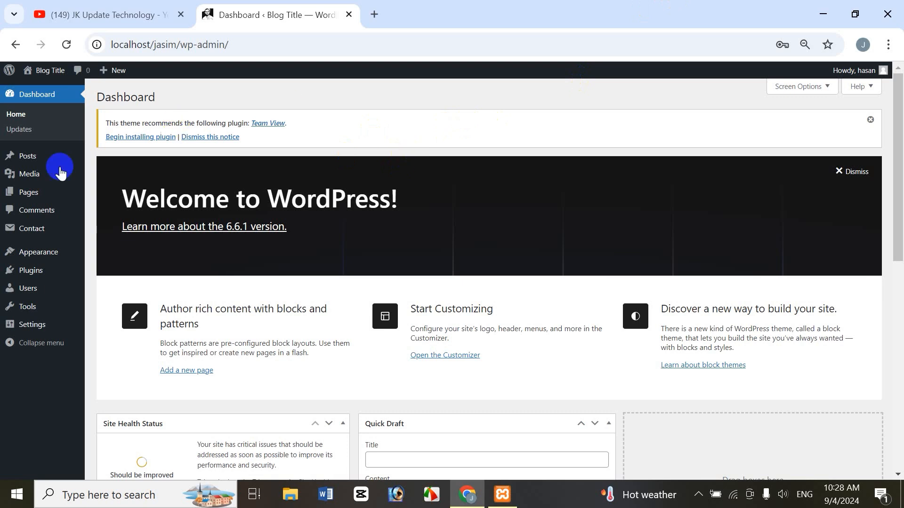
mouse_move(44, 258)
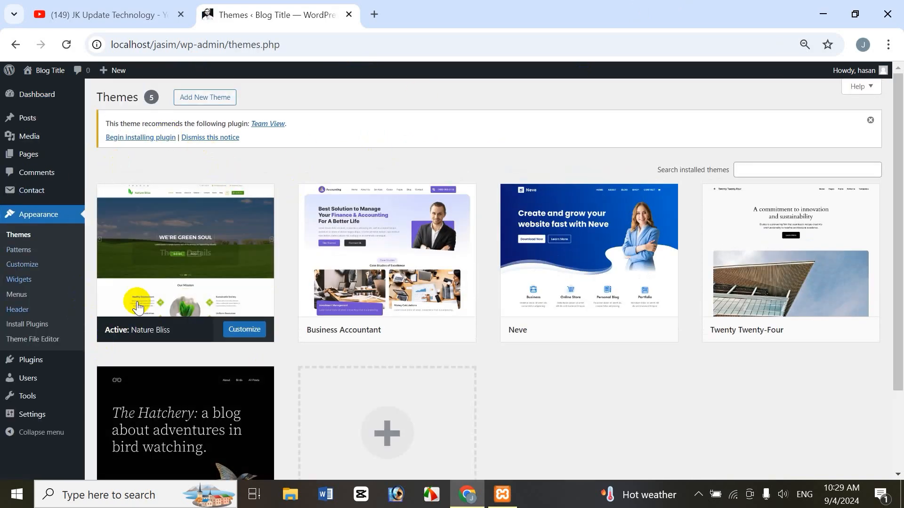
right_click(239, 332)
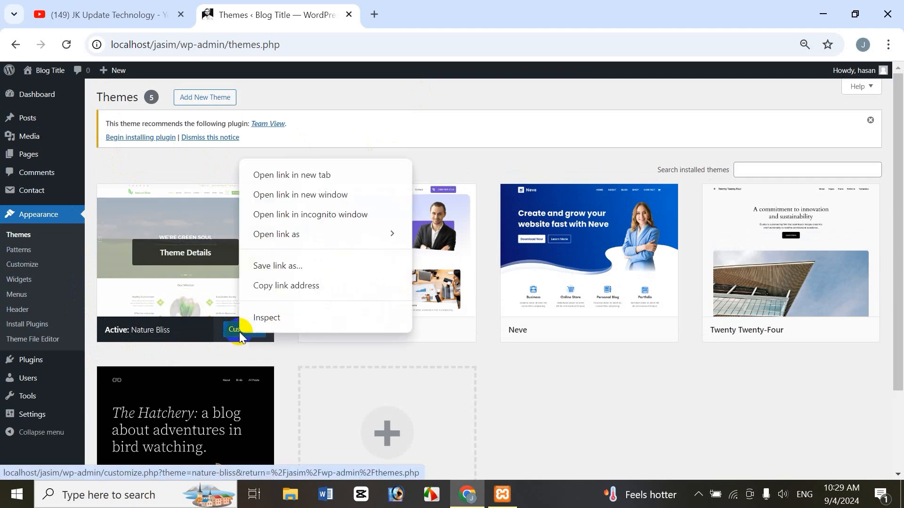
click(309, 174)
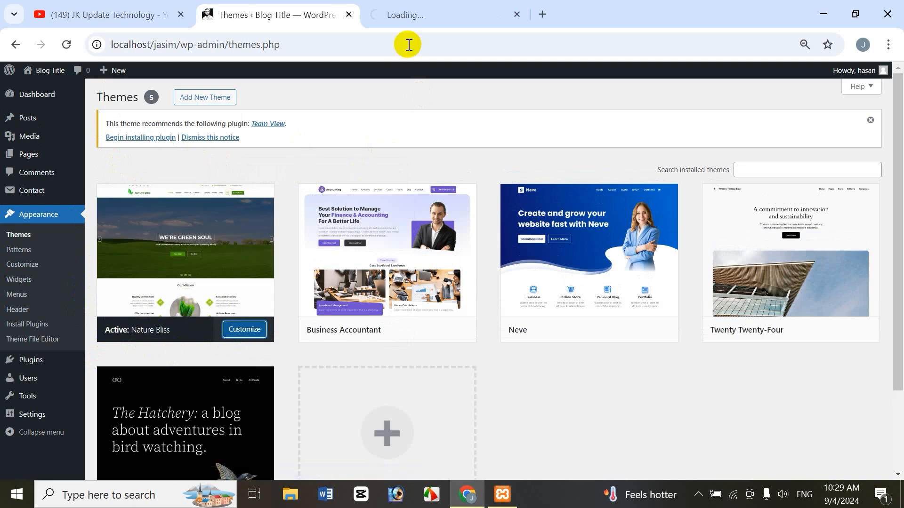
- Check the Customizer's Widgets section, showing only Primary Sidebar, then return to Themes
click(433, 15)
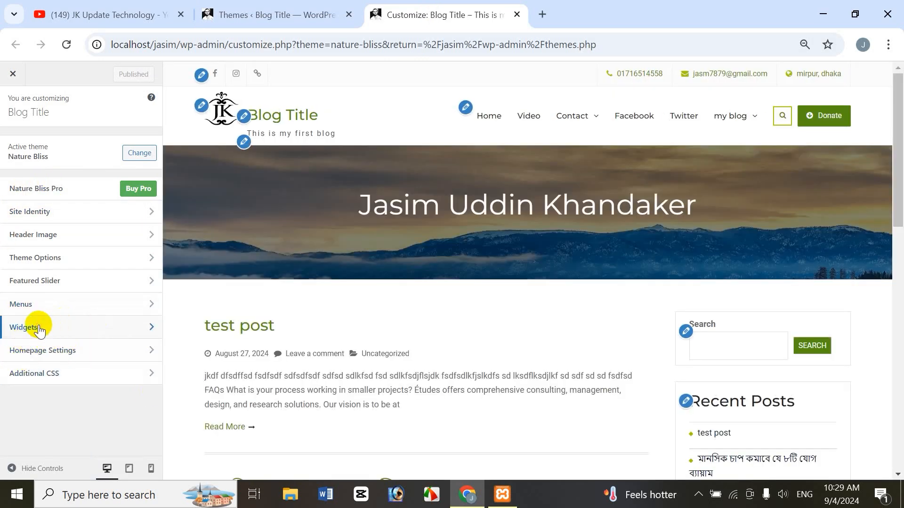
click(40, 331)
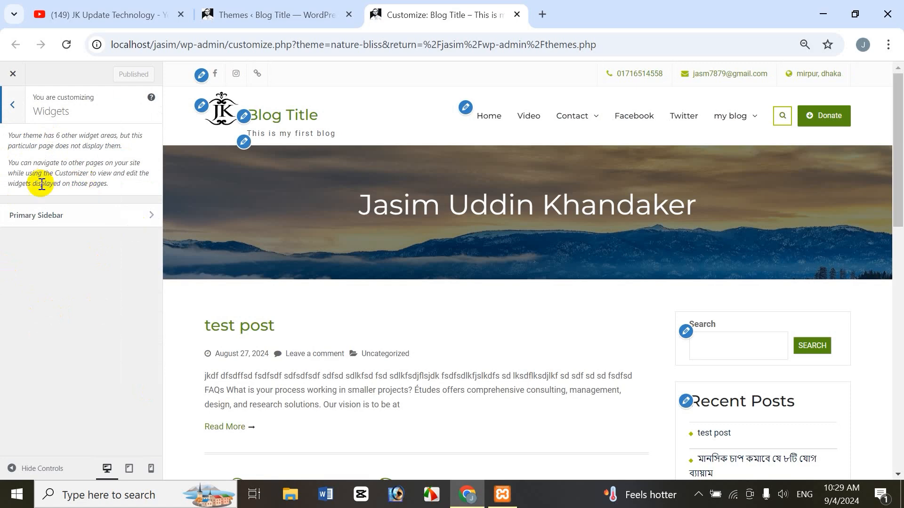
click(264, 18)
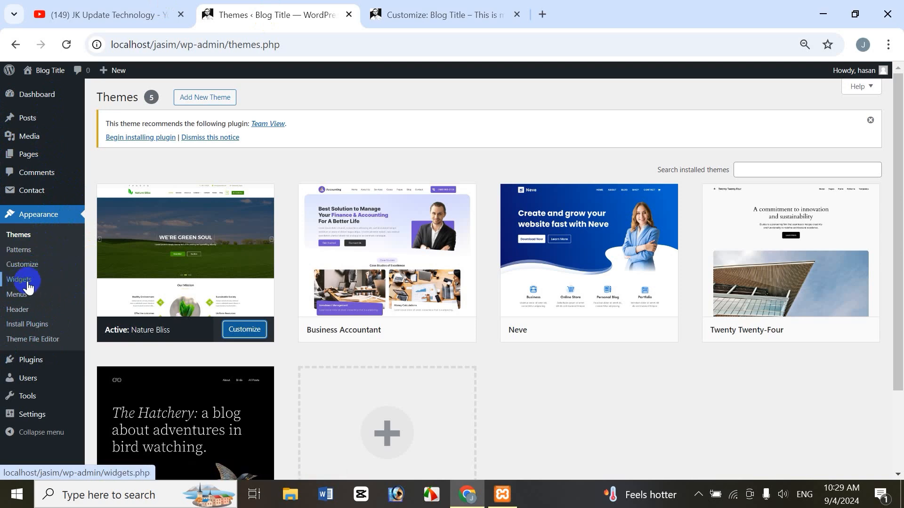
- Open the site's front page via Visit Site in a new tab
click(430, 11)
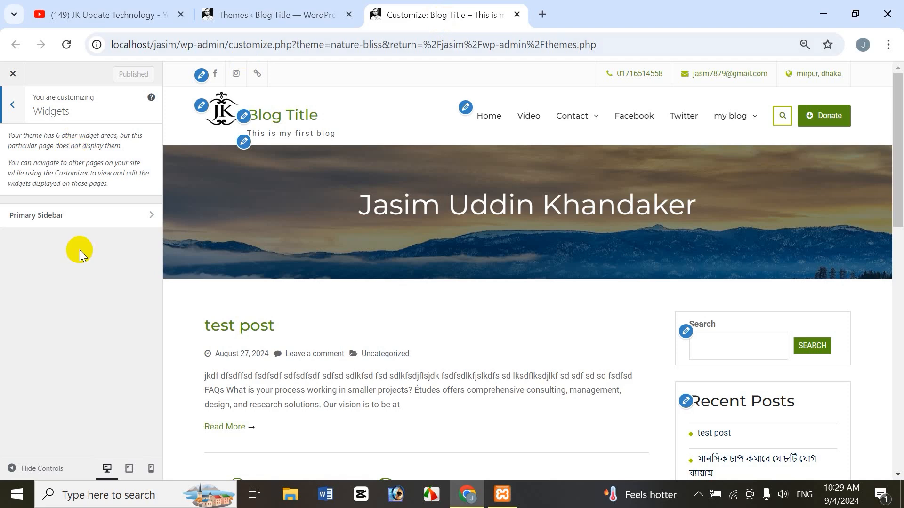
click(303, 10)
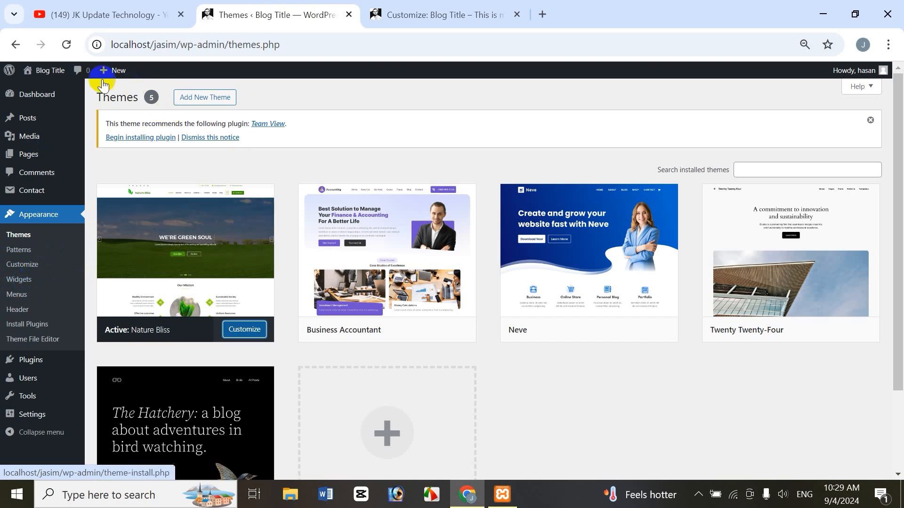
mouse_move(44, 80)
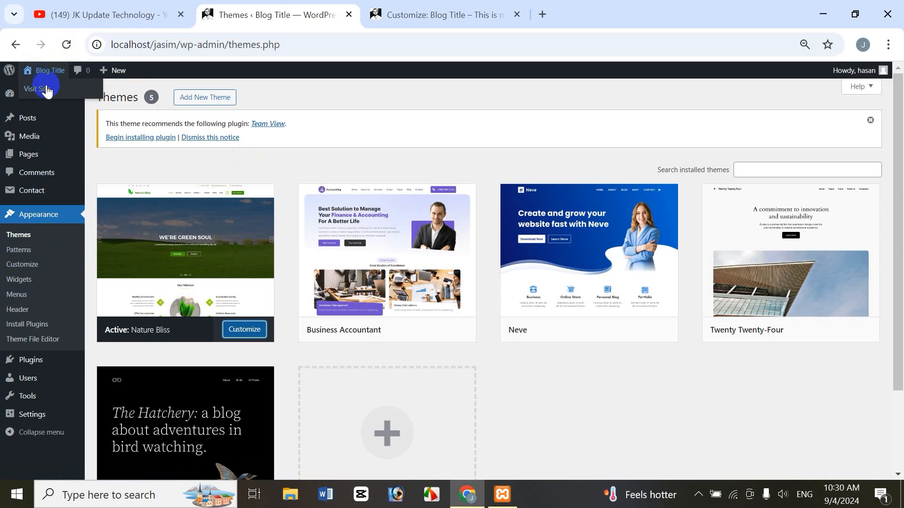
right_click(47, 91)
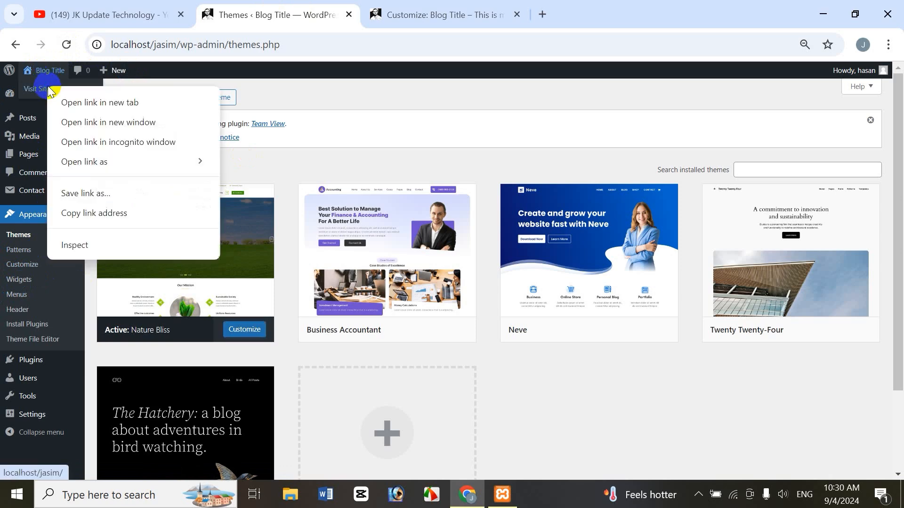
click(126, 103)
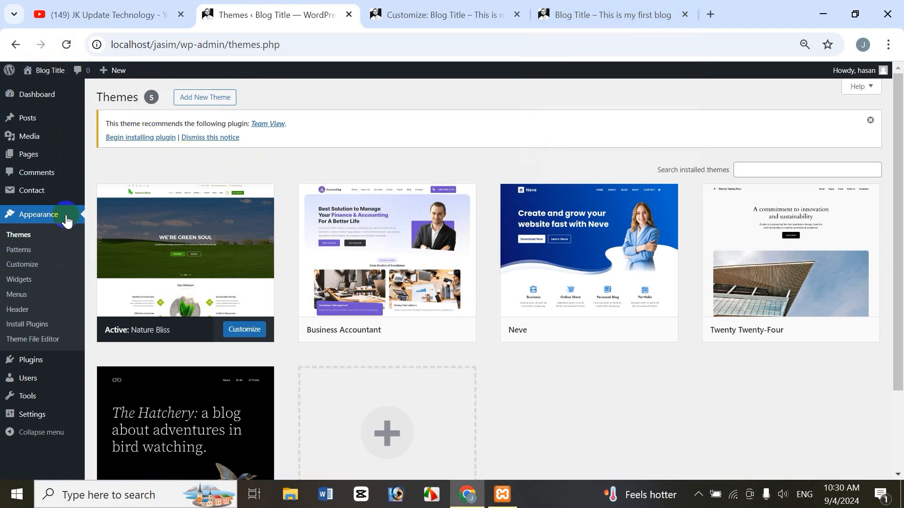
- Open Appearance > Widgets in a new tab and compare it with the front page
click(31, 281)
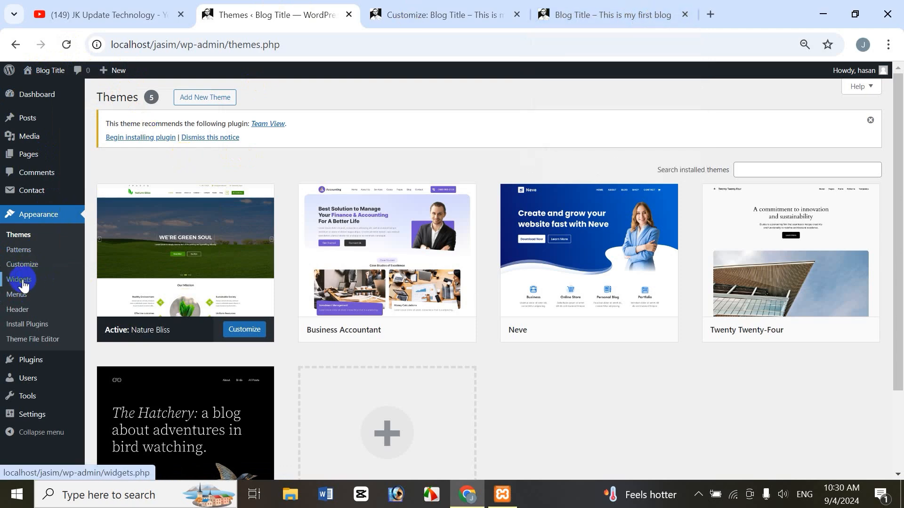
right_click(23, 282)
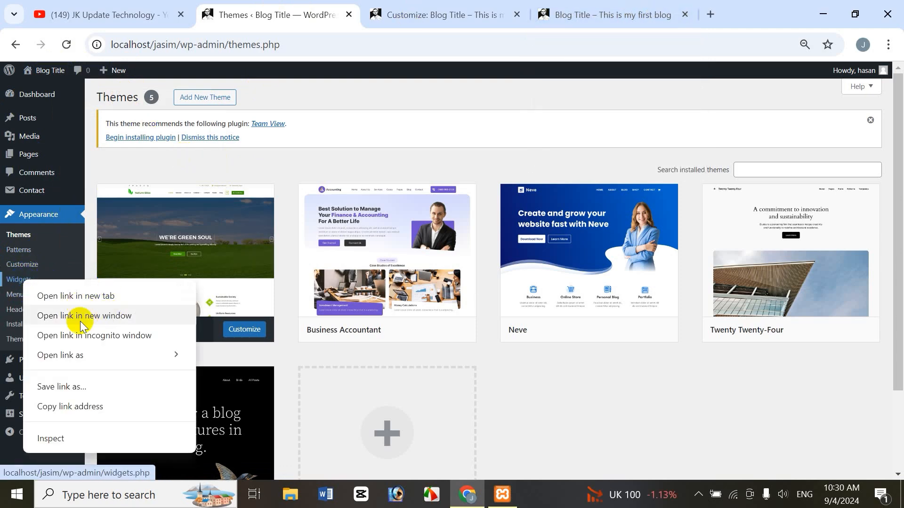
click(88, 296)
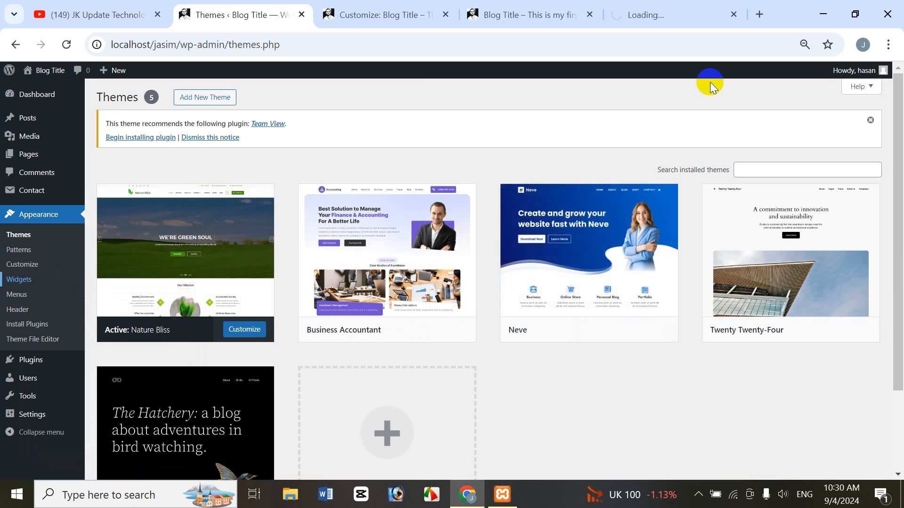
click(658, 14)
click(528, 15)
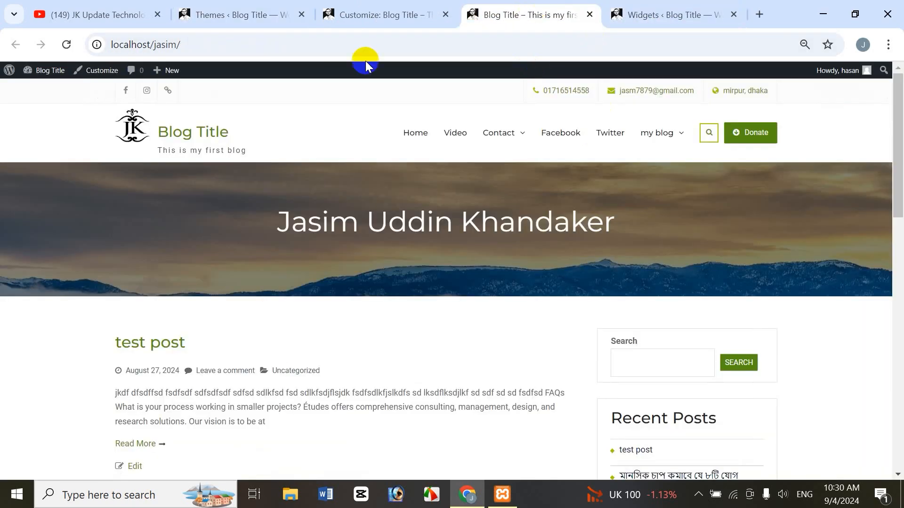
click(672, 15)
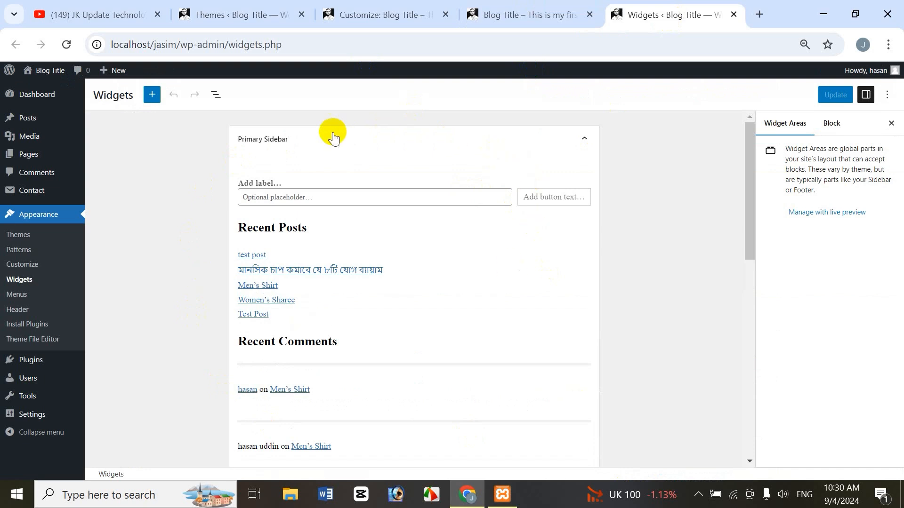
- Scroll the front page down to the footer and back, then return to the Widgets editor
click(535, 16)
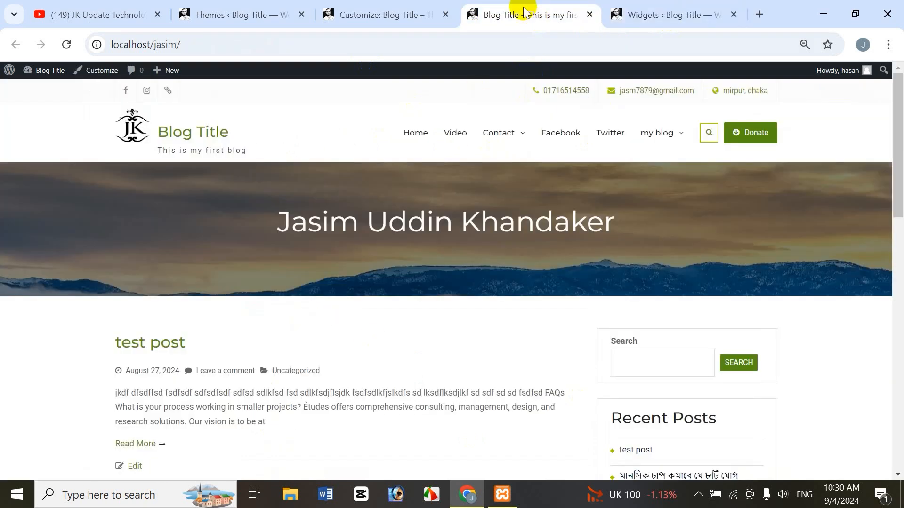
scroll(890, 133, down, 4)
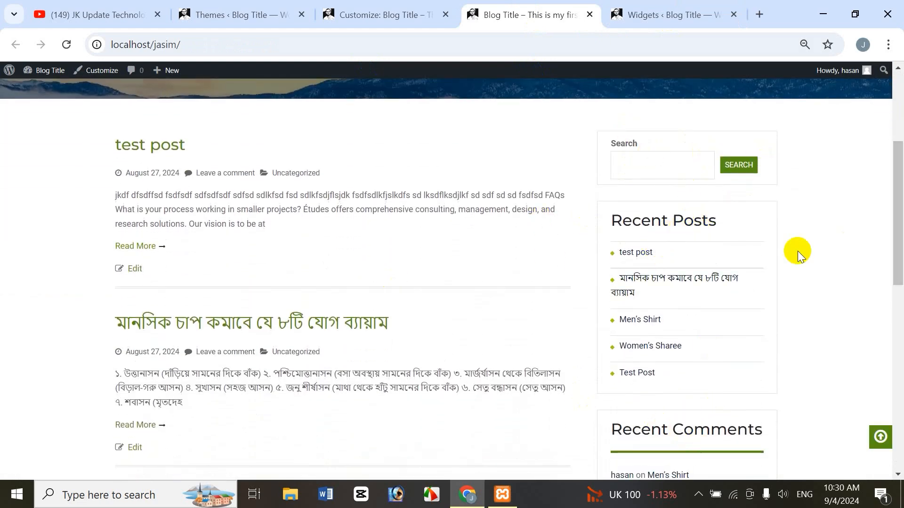
mouse_move(896, 243)
mouse_down()
mouse_move(898, 391)
mouse_move(898, 225)
mouse_up()
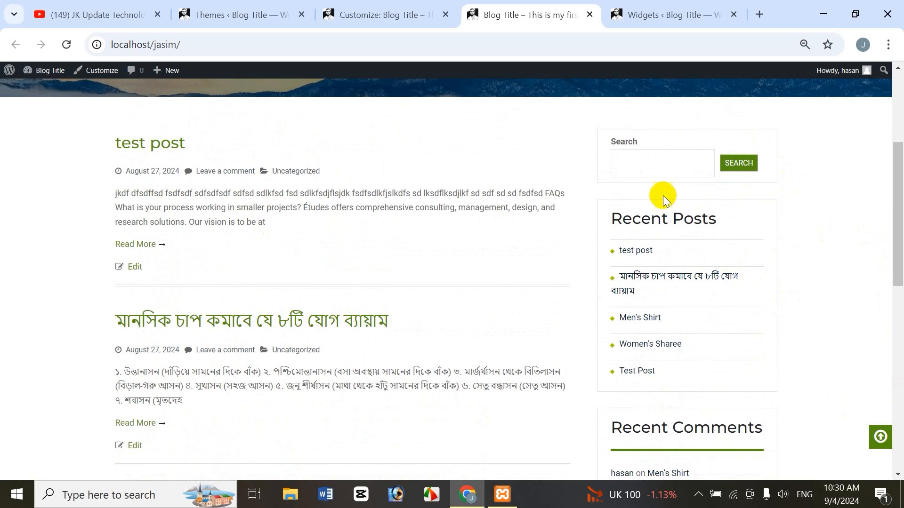
drag(899, 242, 898, 319)
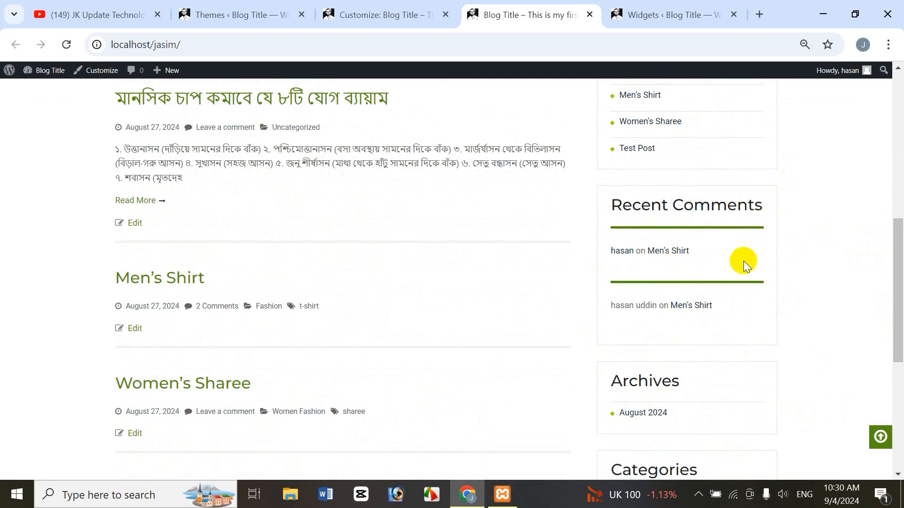
drag(897, 303, 897, 215)
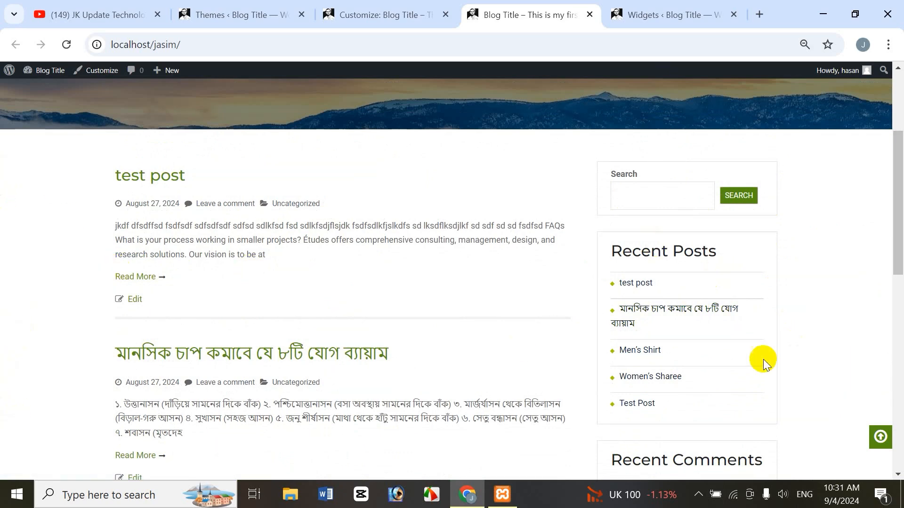
drag(897, 225, 897, 173)
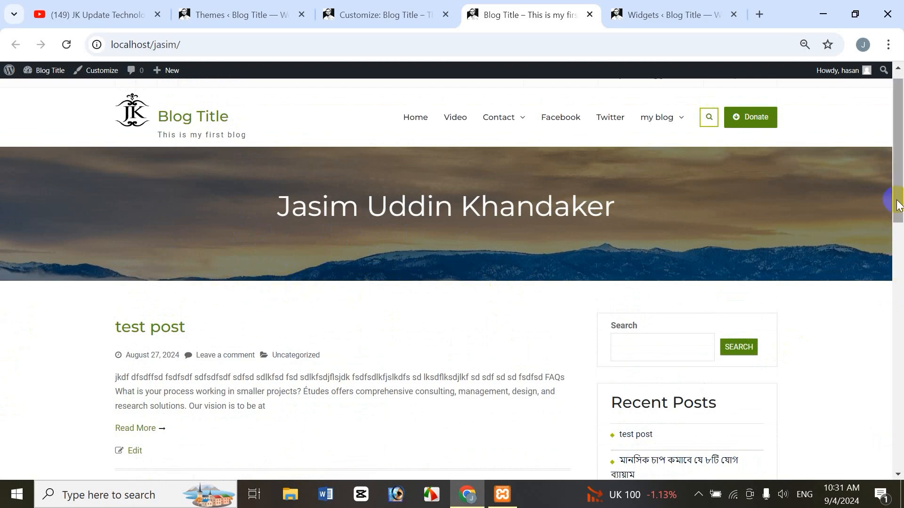
drag(899, 191, 900, 443)
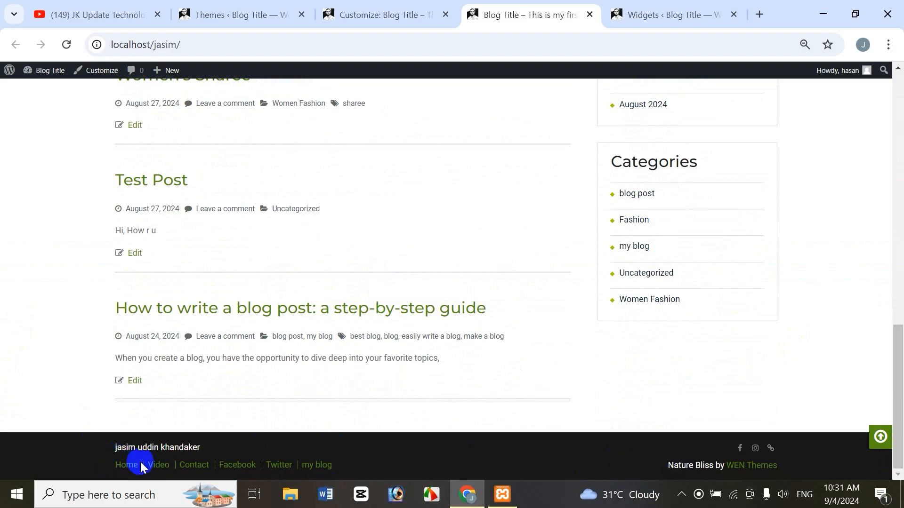
drag(899, 351, 899, 120)
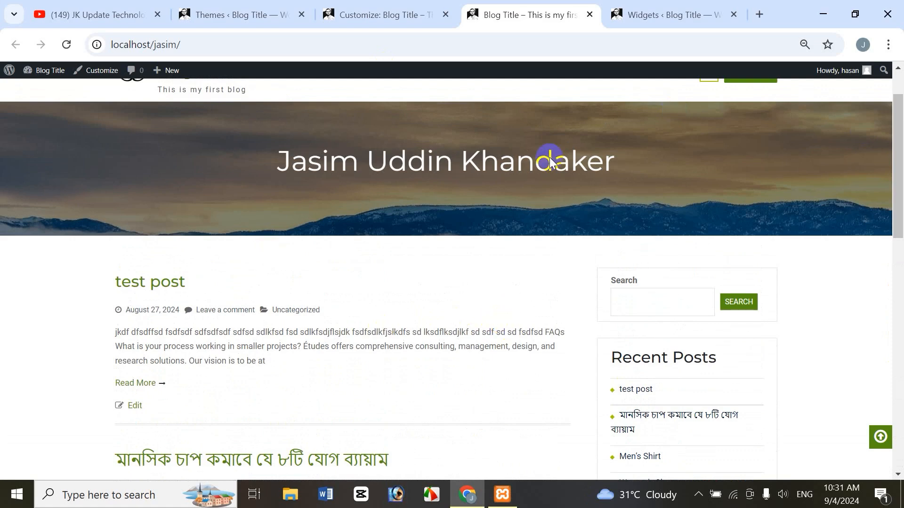
click(670, 16)
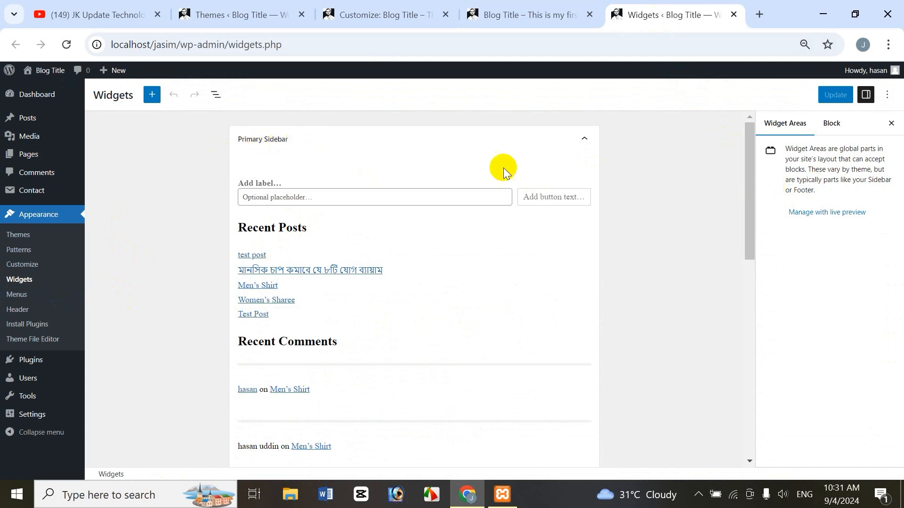
- Collapse and re-expand Primary Sidebar, compare with the front page, then select the Search block
click(587, 140)
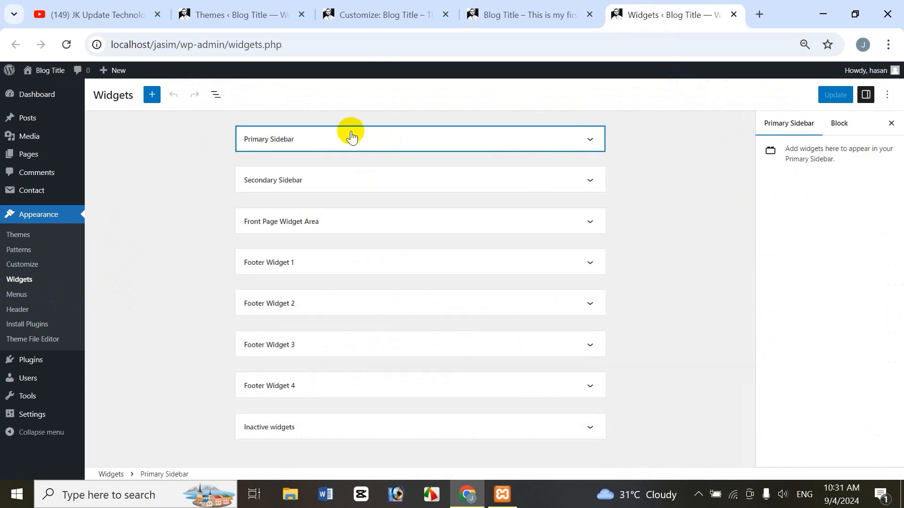
click(589, 141)
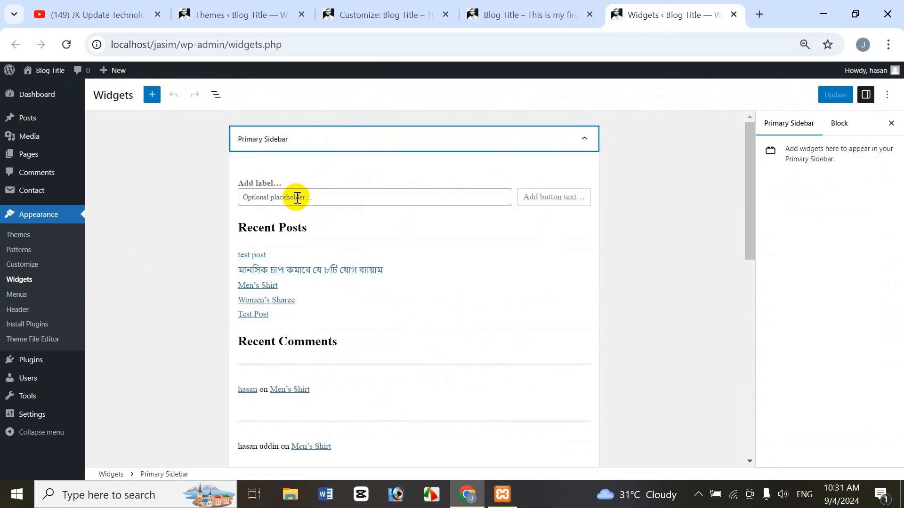
click(539, 19)
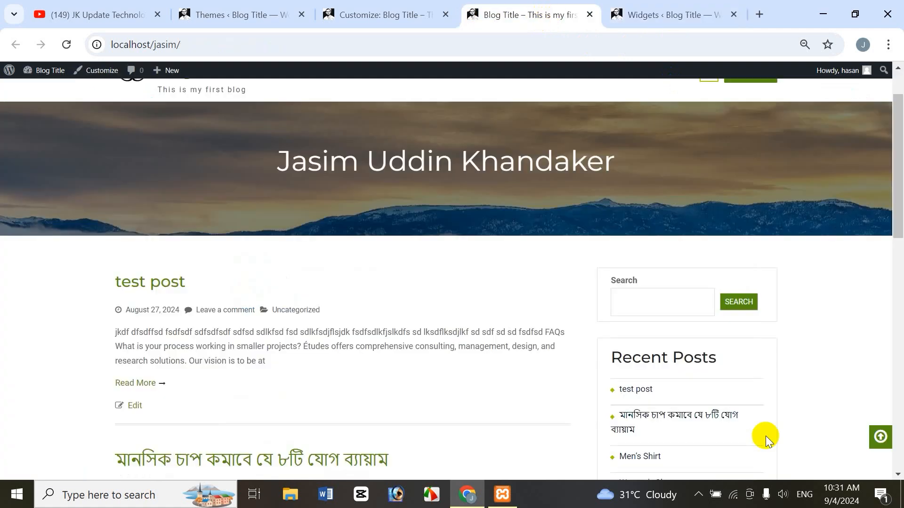
click(673, 15)
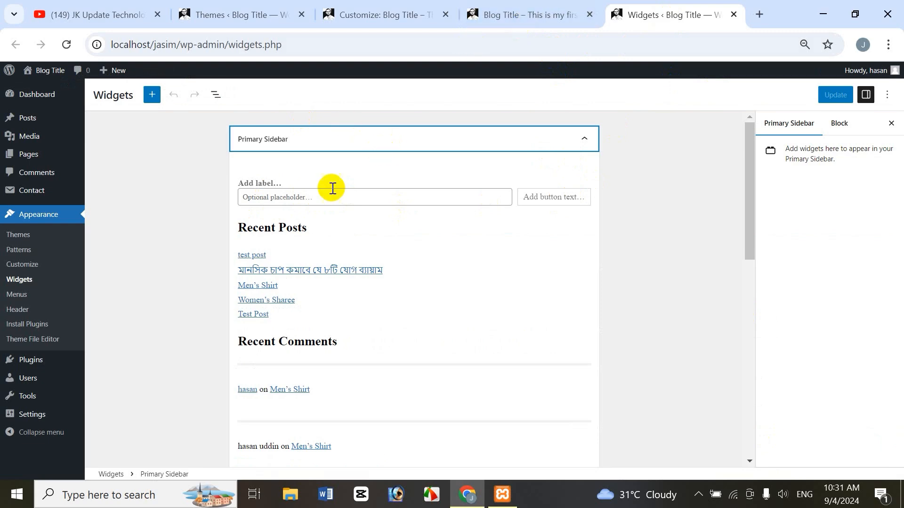
click(526, 14)
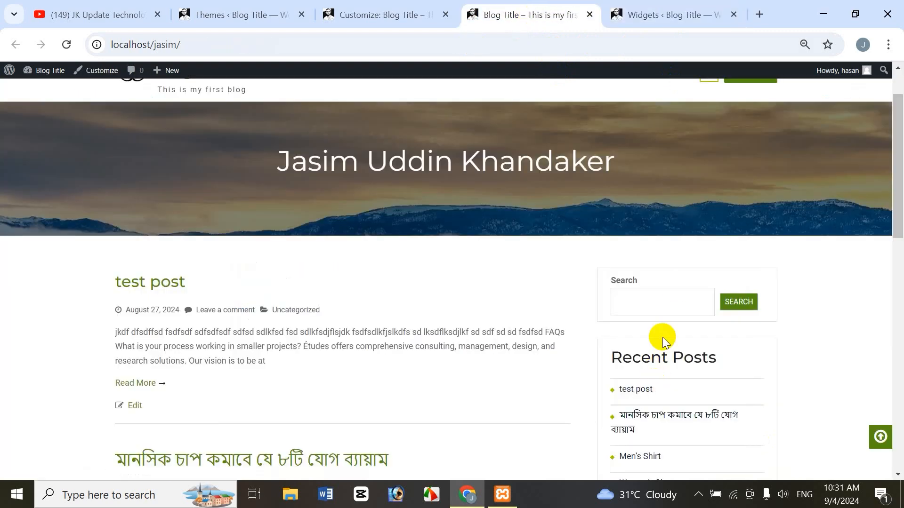
click(659, 20)
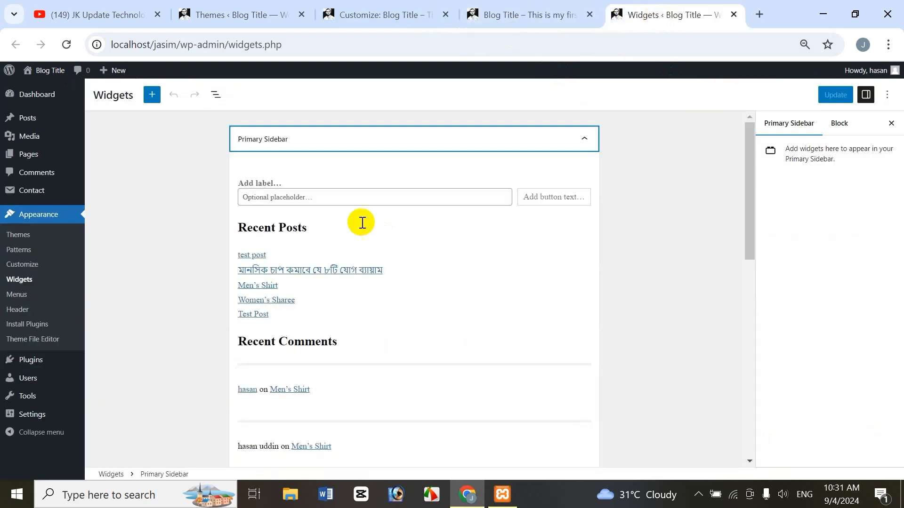
click(303, 199)
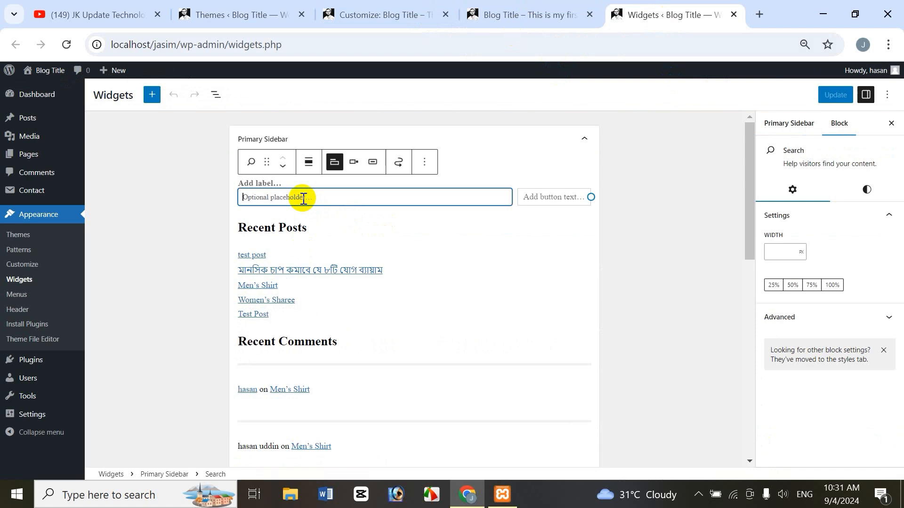
- Delete the Search block from Primary Sidebar and save with Update
click(425, 165)
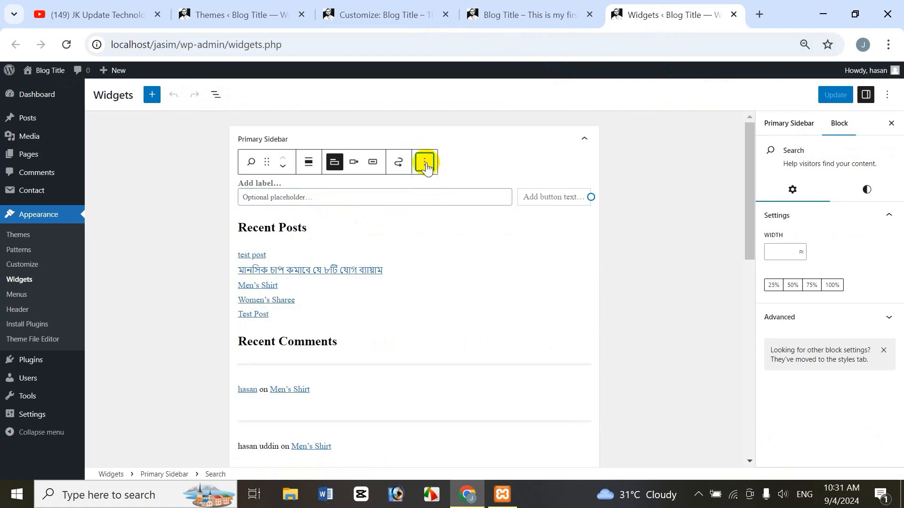
click(437, 414)
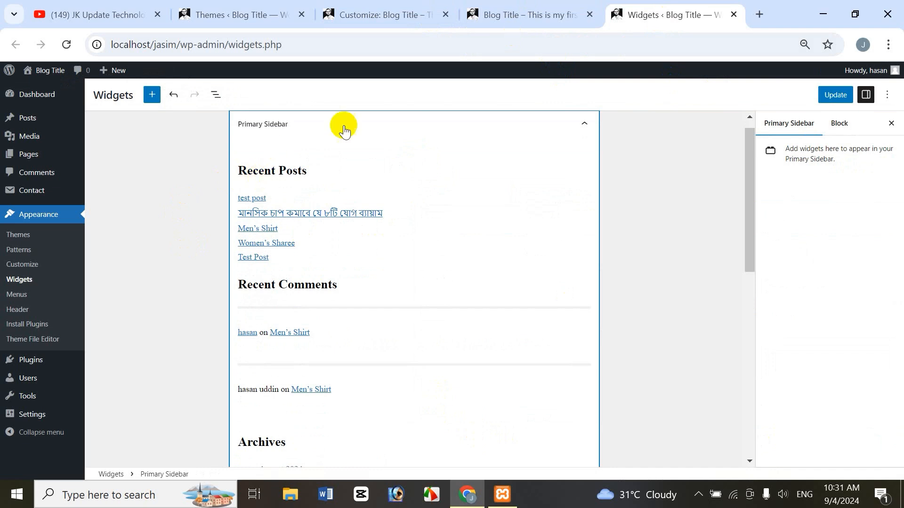
click(829, 96)
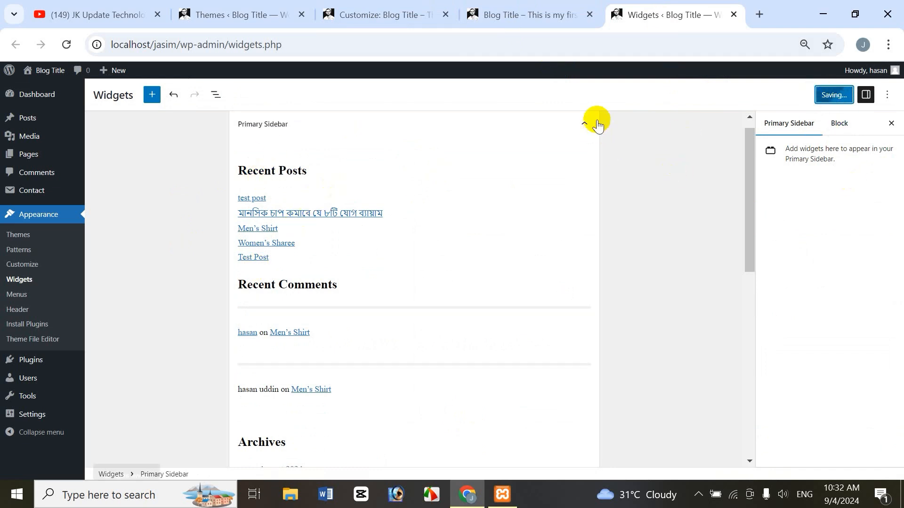
- Reload the front page to confirm the search box is gone, placing the Widgets tab before it
click(520, 13)
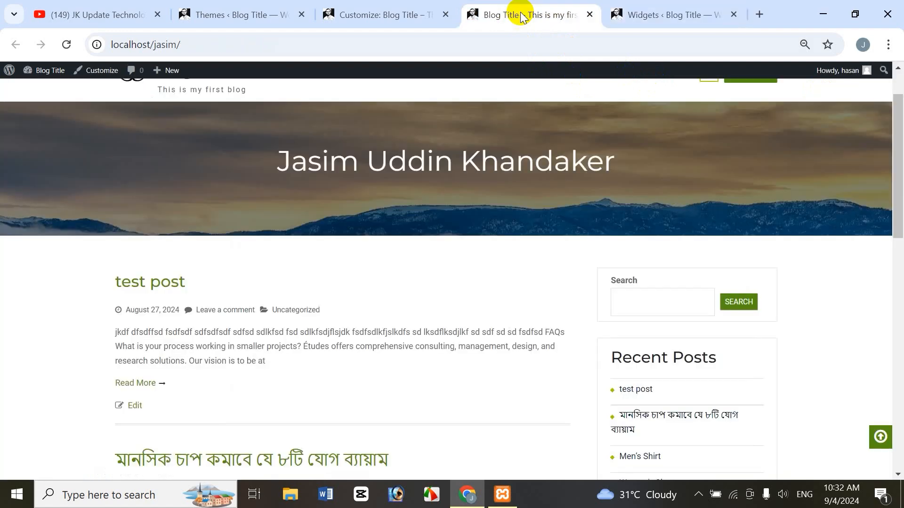
click(66, 44)
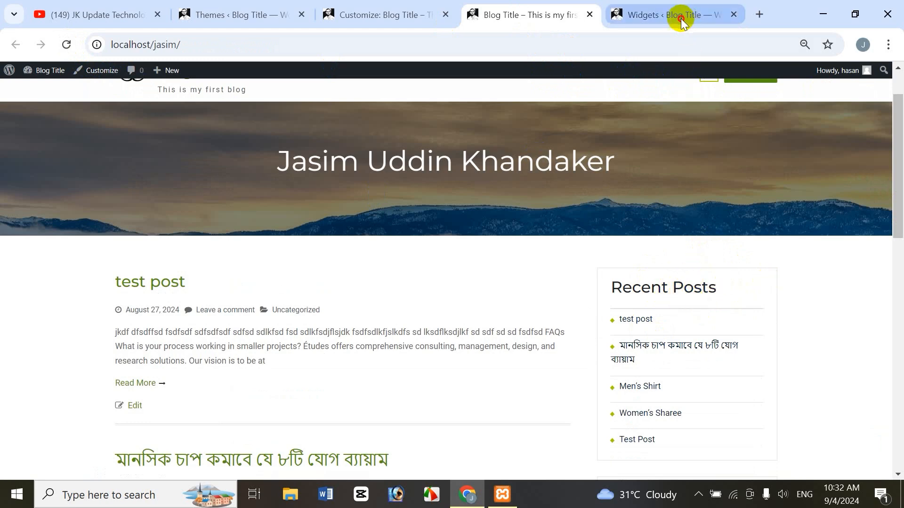
drag(682, 19, 562, 20)
click(698, 17)
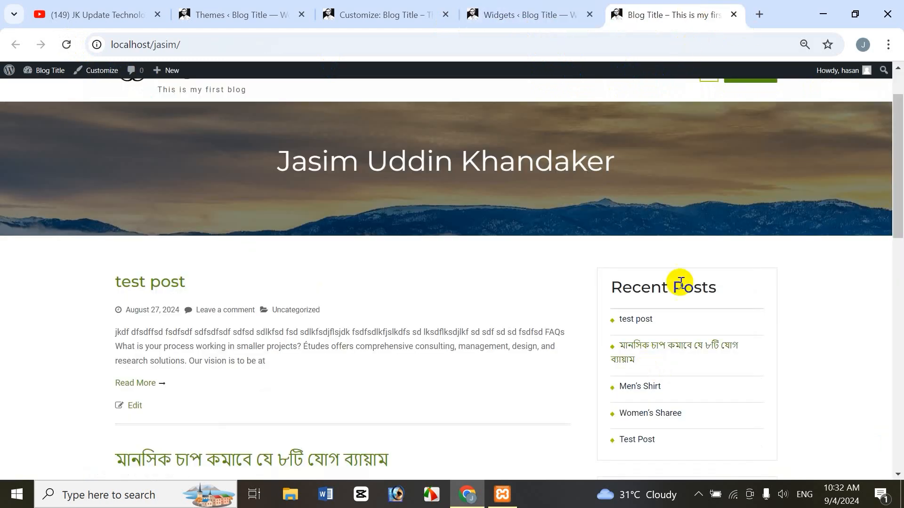
click(535, 8)
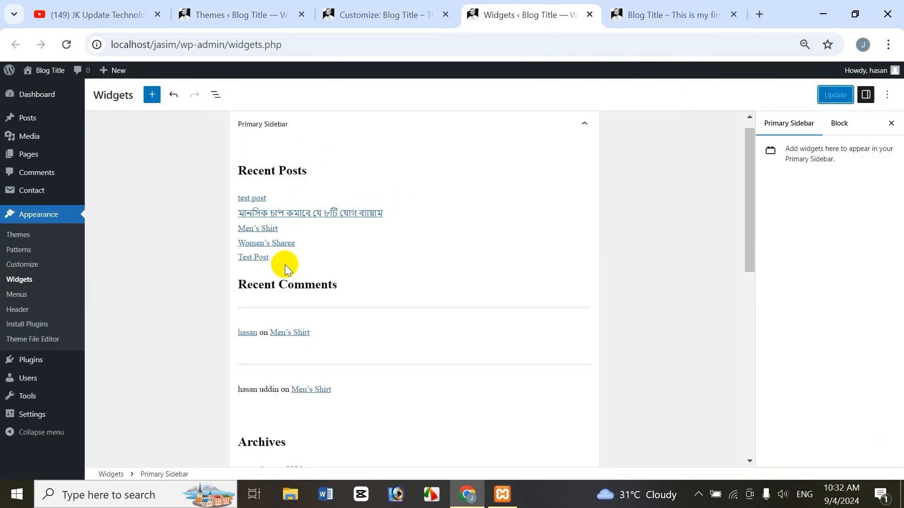
- Delete the Recent Posts heading block, update, and reload the front page to verify
click(299, 175)
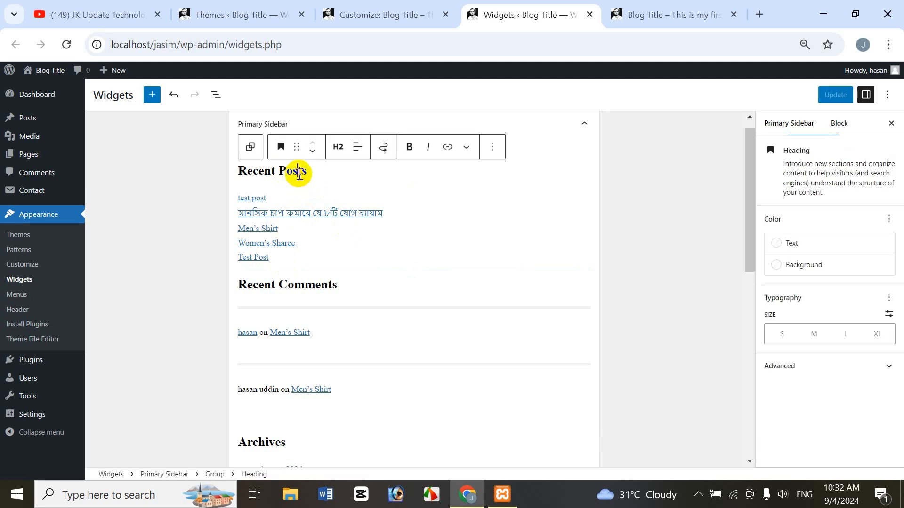
click(488, 152)
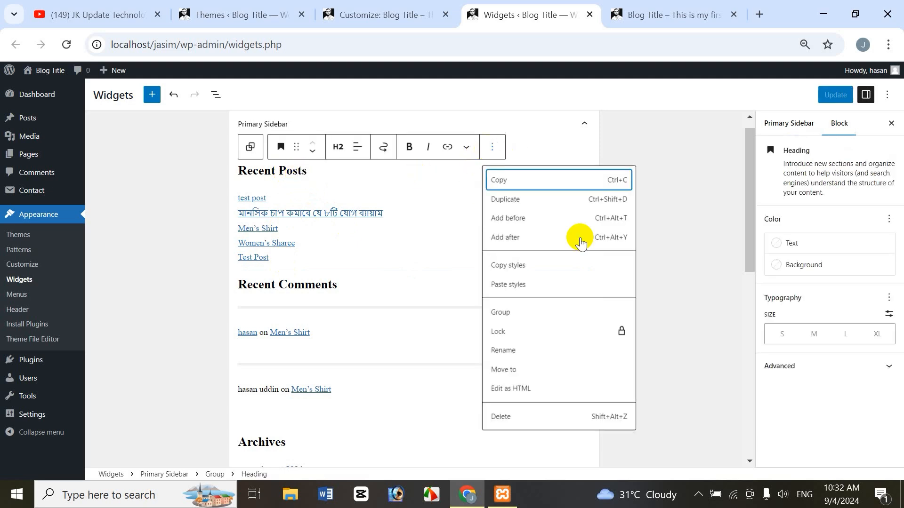
click(503, 417)
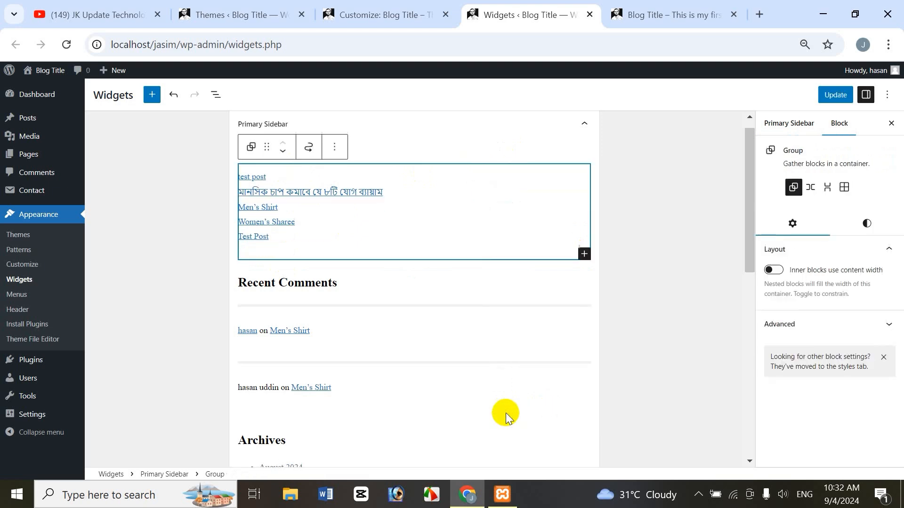
click(829, 102)
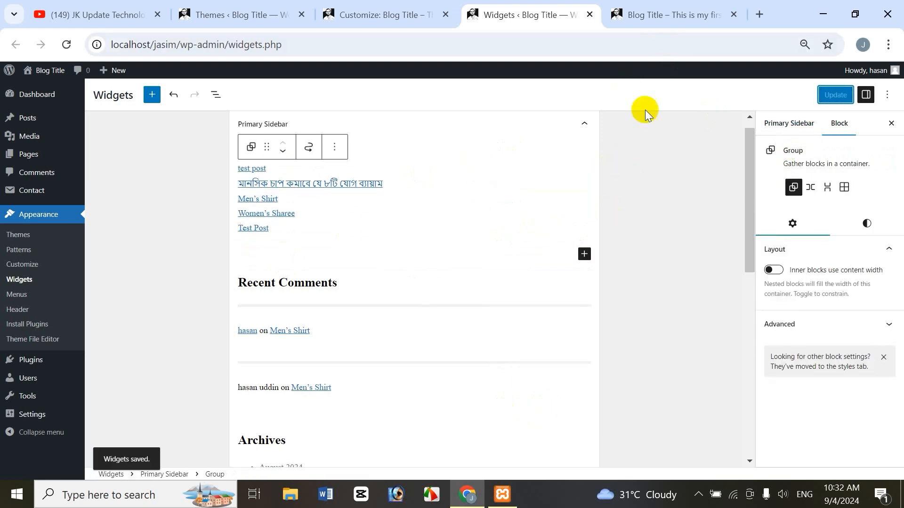
click(650, 15)
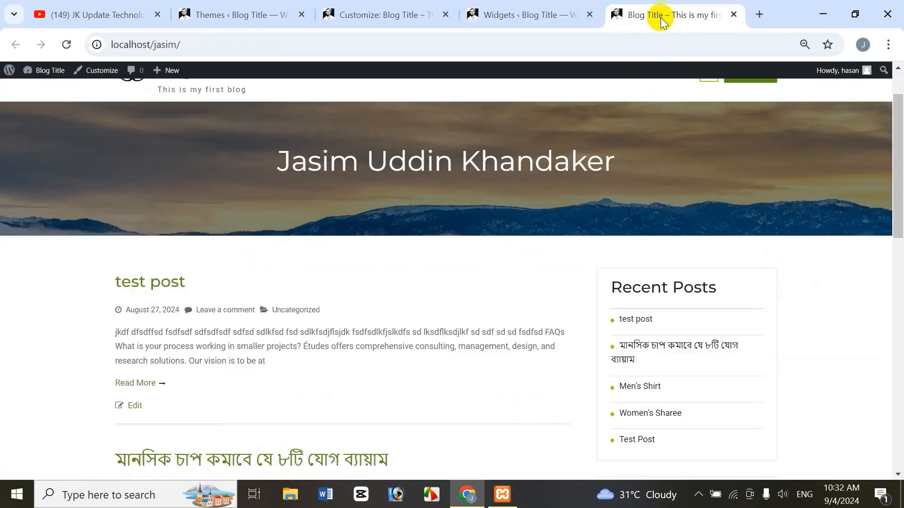
click(68, 46)
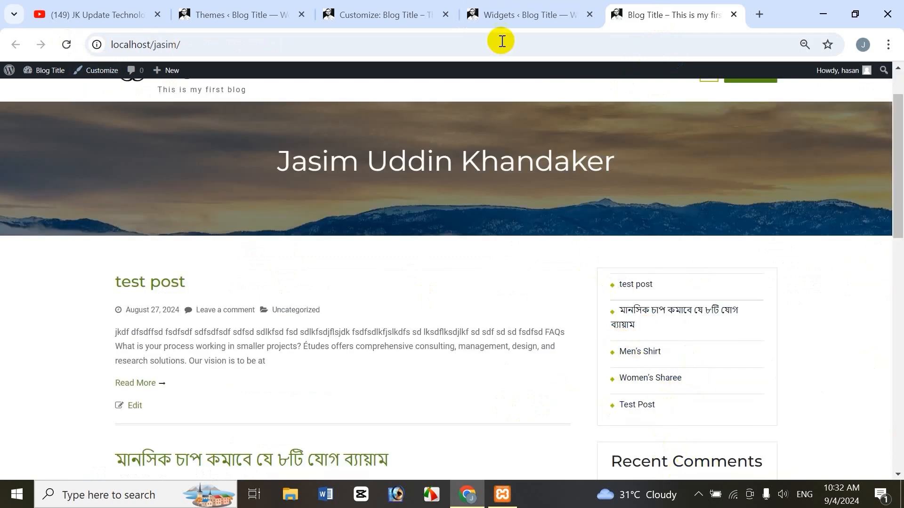
click(520, 16)
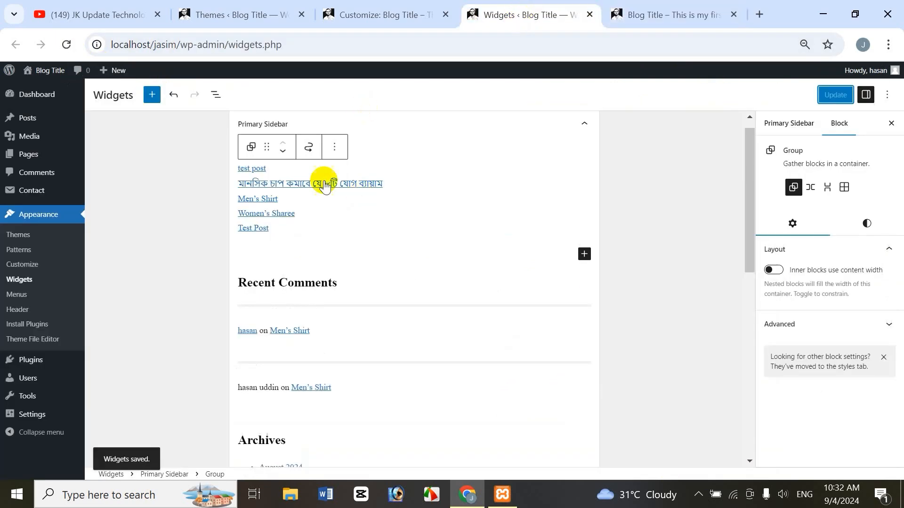
- Delete the Latest Posts block from the Primary Sidebar and save the widgets
click(265, 172)
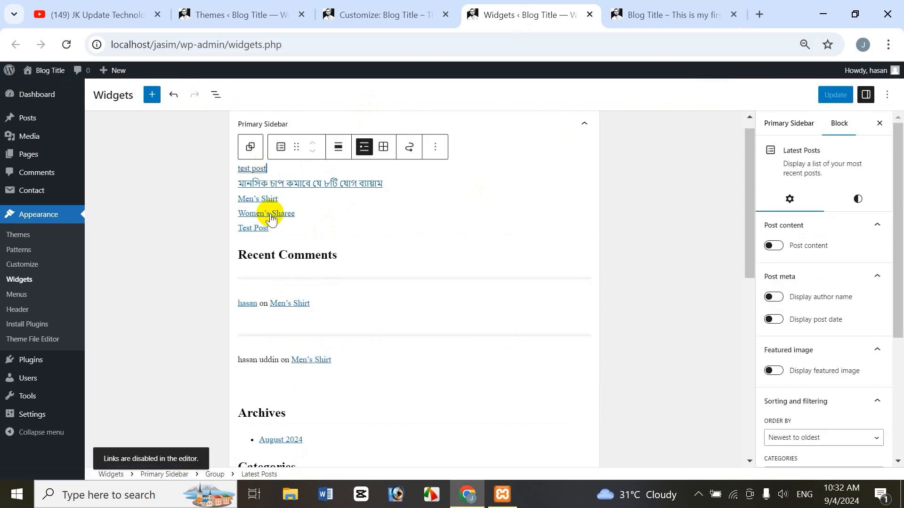
click(435, 147)
click(456, 383)
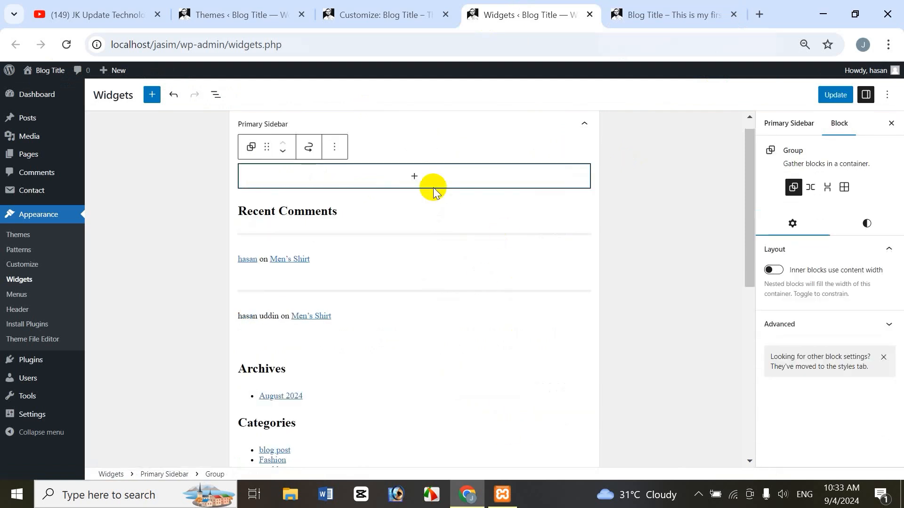
click(825, 96)
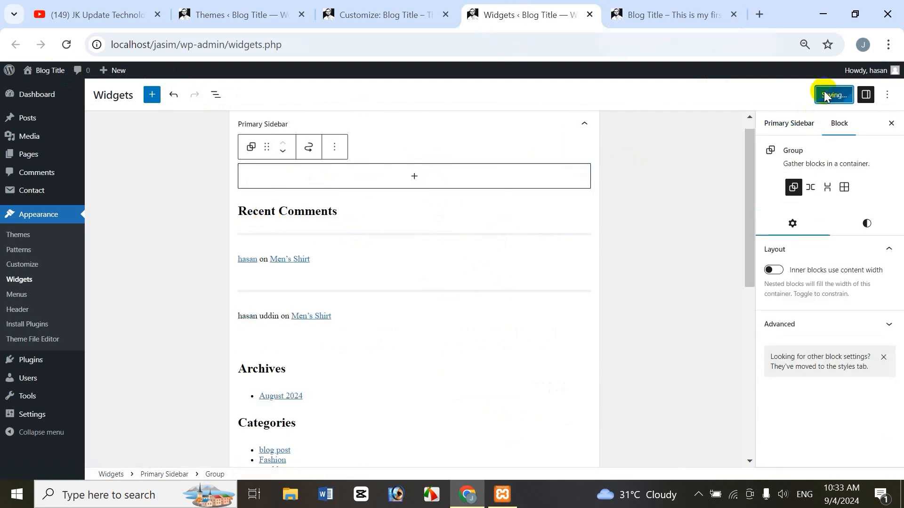
- Reload the front page to confirm the Recent Posts list is gone, then return to the widget editor
click(667, 14)
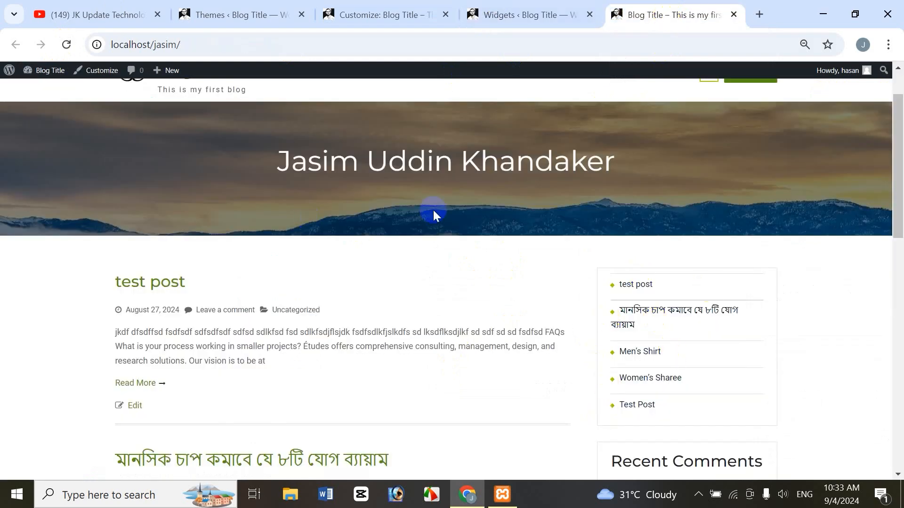
click(67, 45)
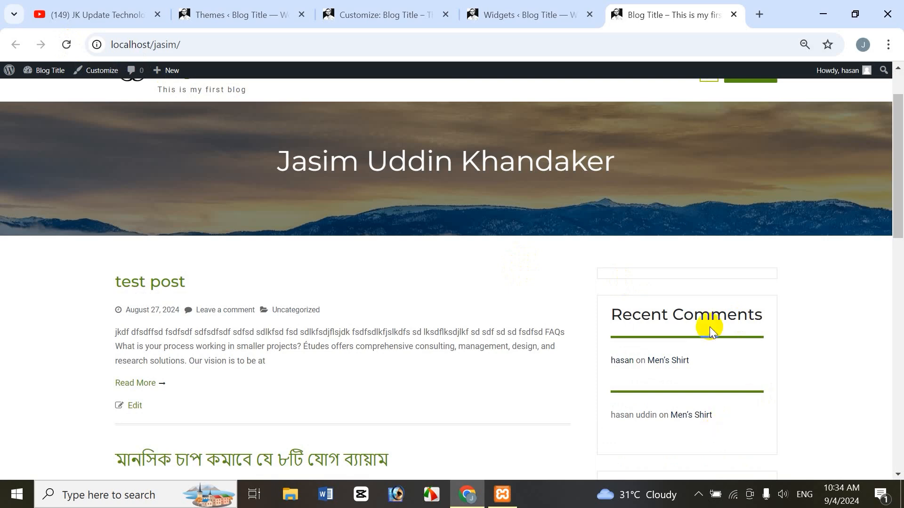
drag(897, 186, 894, 264)
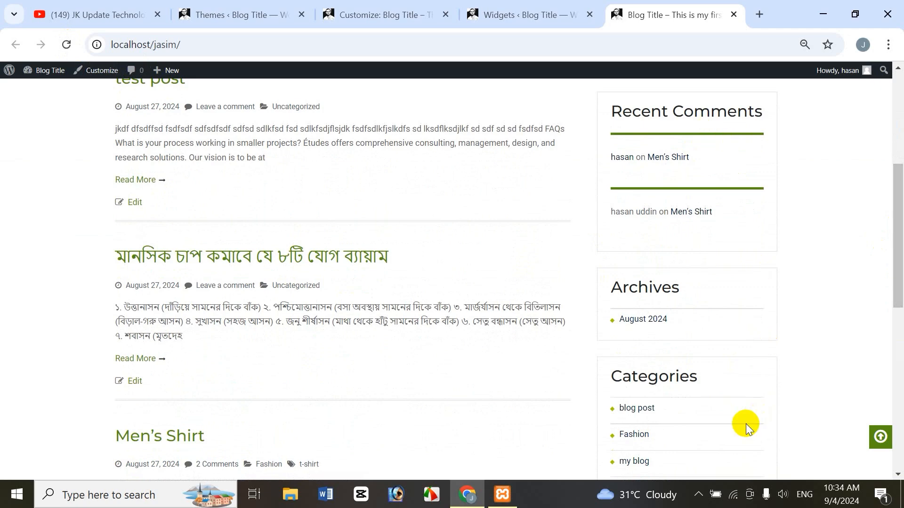
click(510, 17)
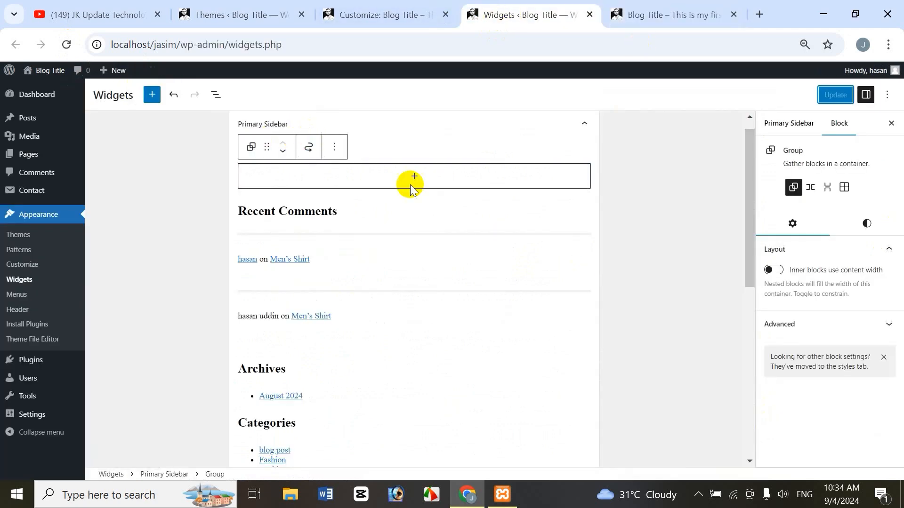
click(666, 14)
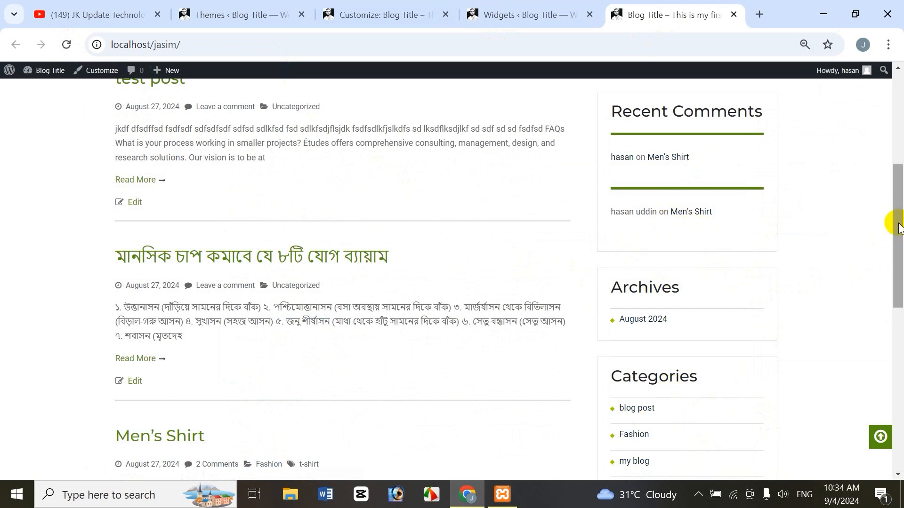
mouse_move(898, 220)
mouse_down()
mouse_move(894, 199)
mouse_move(895, 214)
mouse_up()
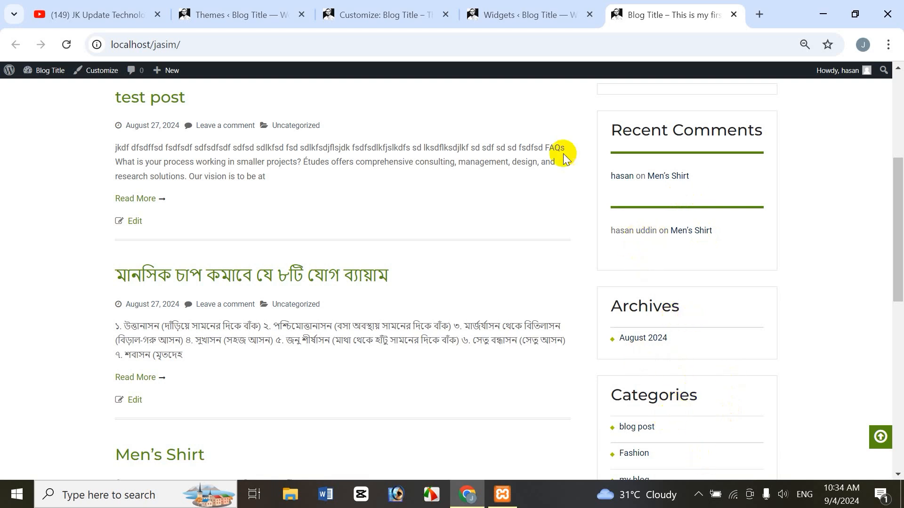
click(518, 15)
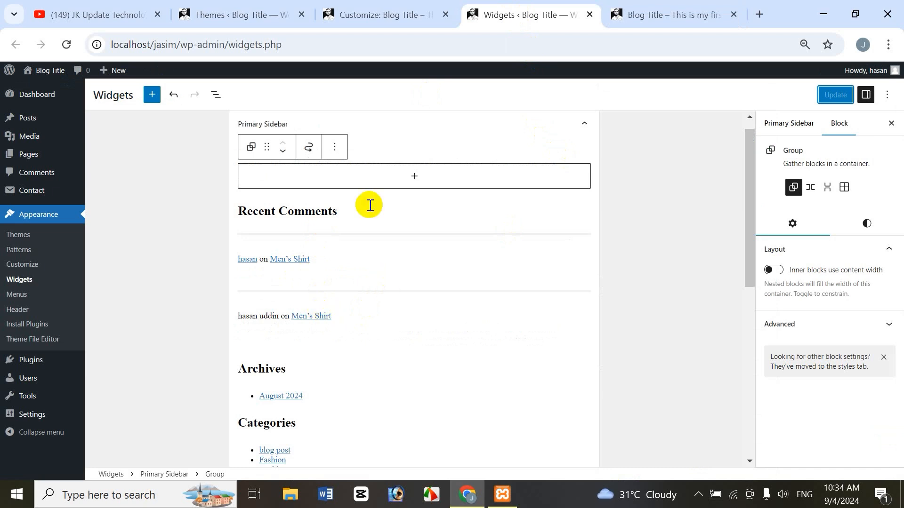
- In List View, move the Categories group up beneath the empty group and save
click(216, 97)
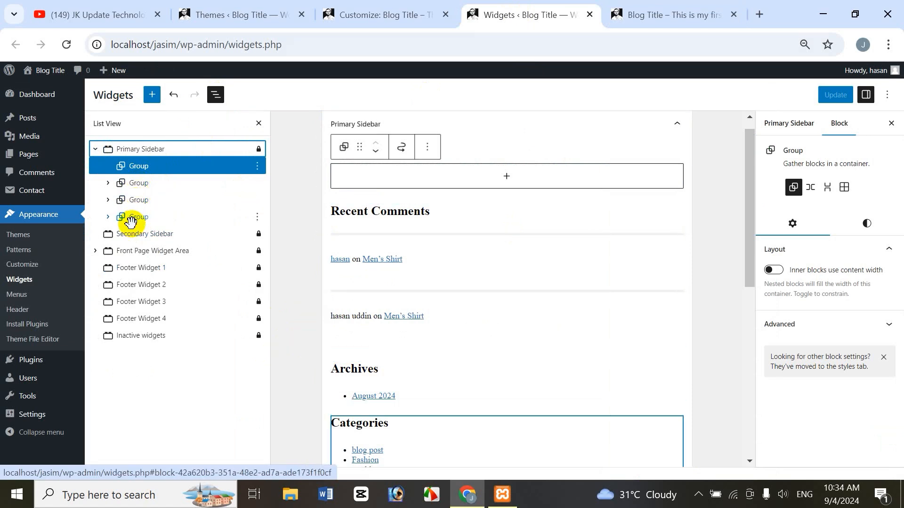
drag(130, 220, 126, 184)
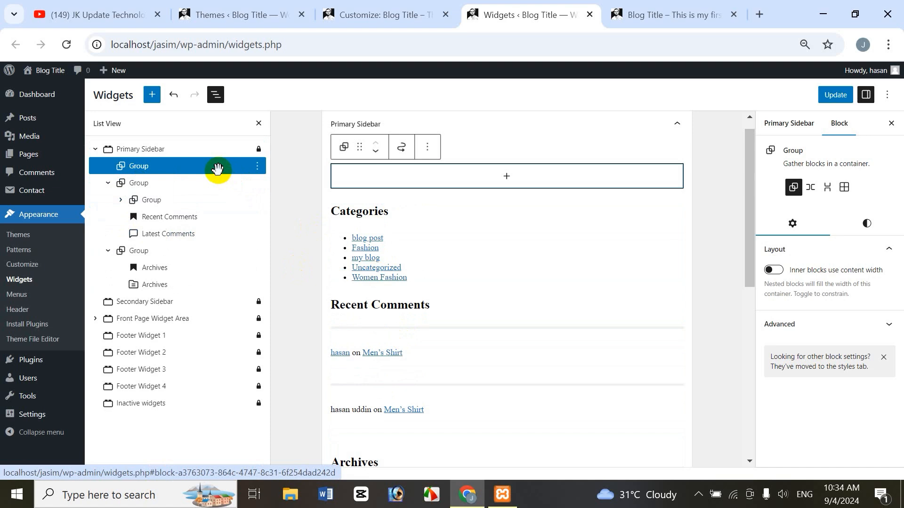
click(832, 95)
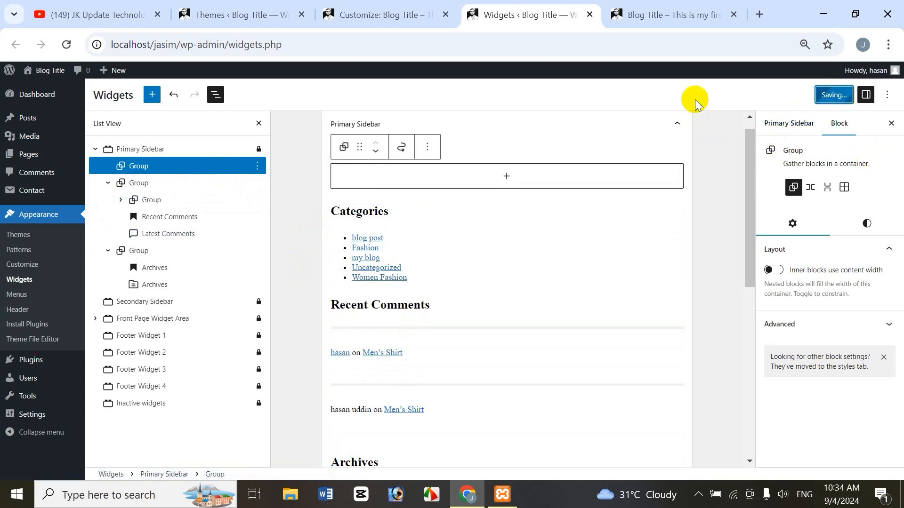
- Look over the front page, then come back to the Primary Sidebar in the Widgets editor
click(617, 15)
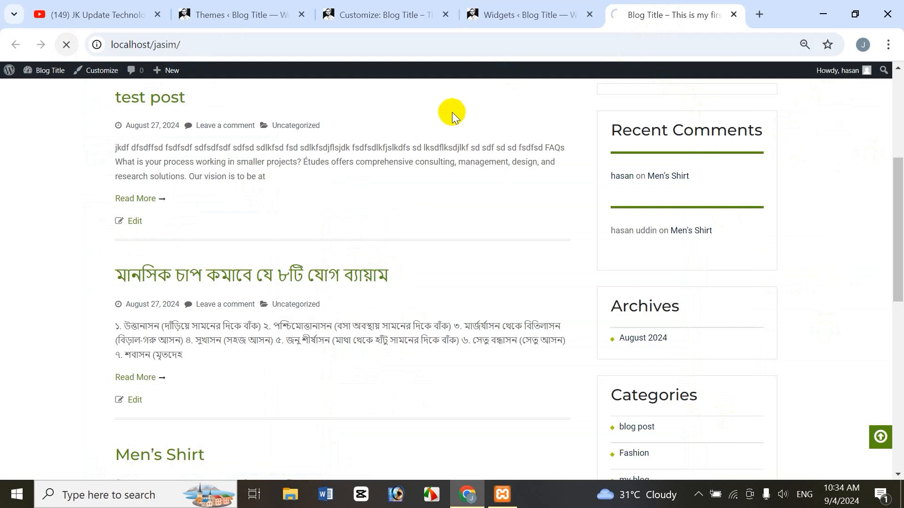
scroll(894, 231, up, 2)
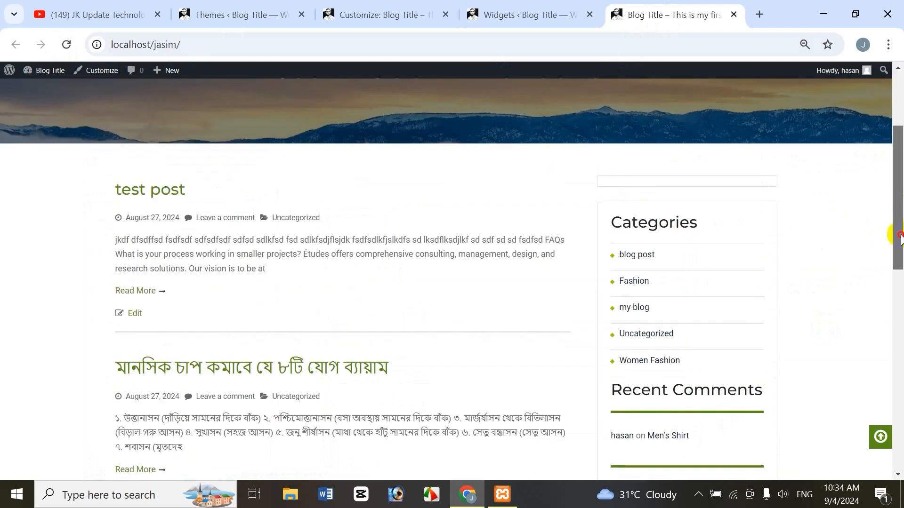
scroll(893, 249, down, 4)
scroll(893, 263, up, 3)
click(521, 21)
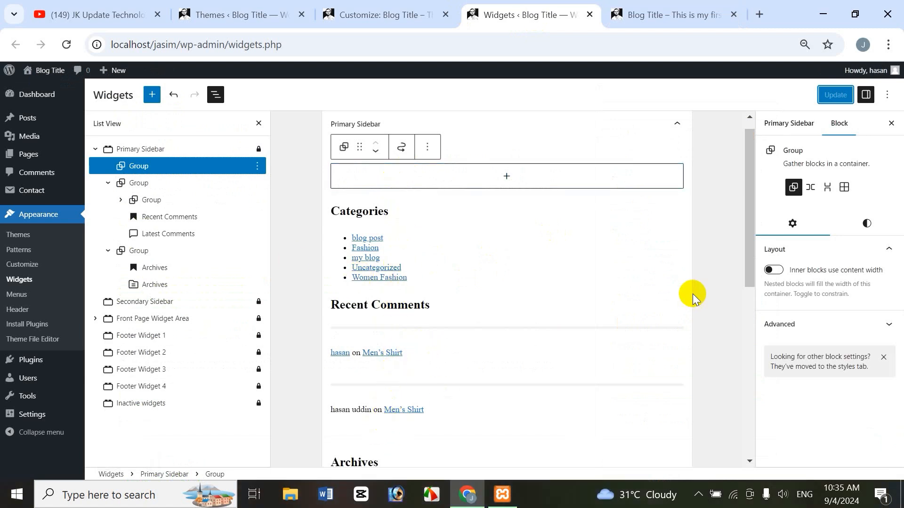
- Insert a Latest Posts block between Categories and Recent Comments from the full block library, then save
drag(749, 219, 744, 256)
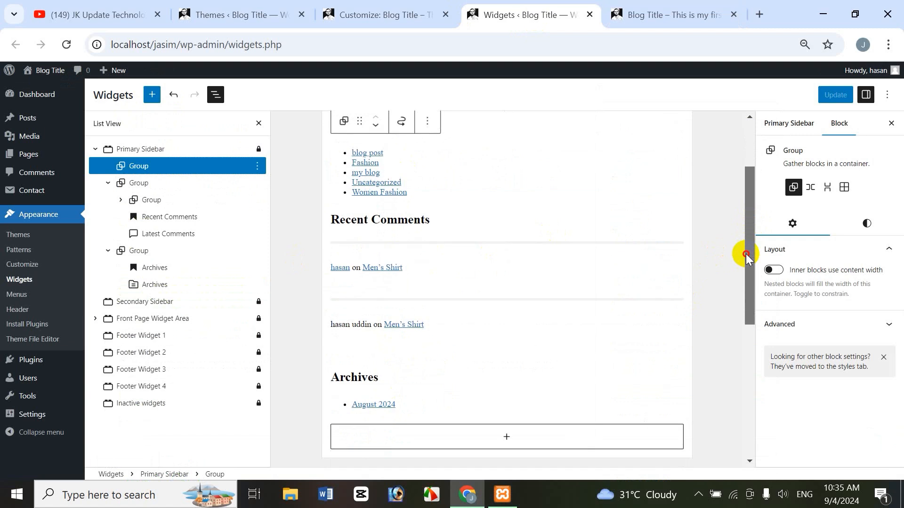
click(471, 252)
mouse_move(496, 250)
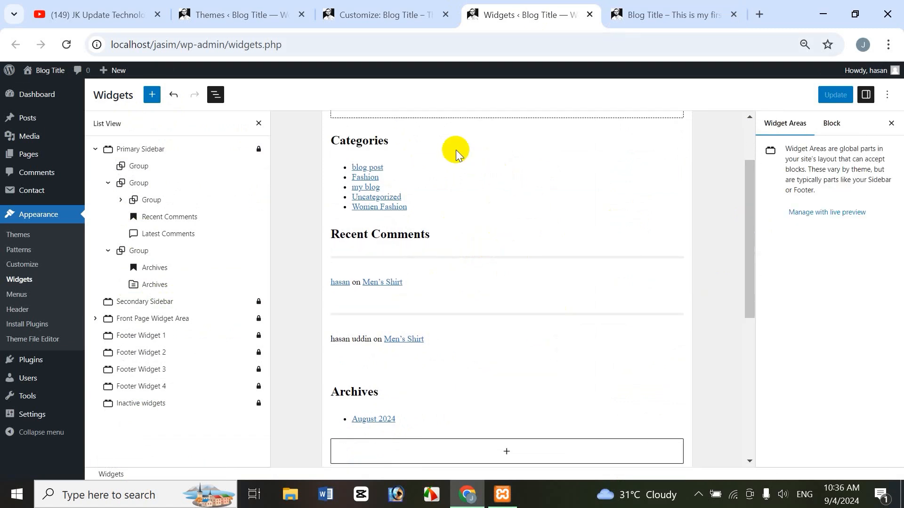
mouse_move(399, 221)
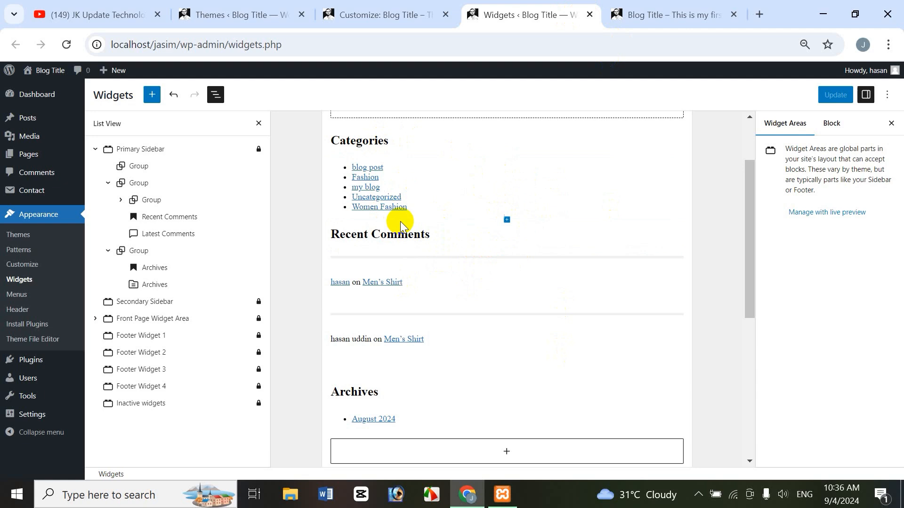
click(507, 220)
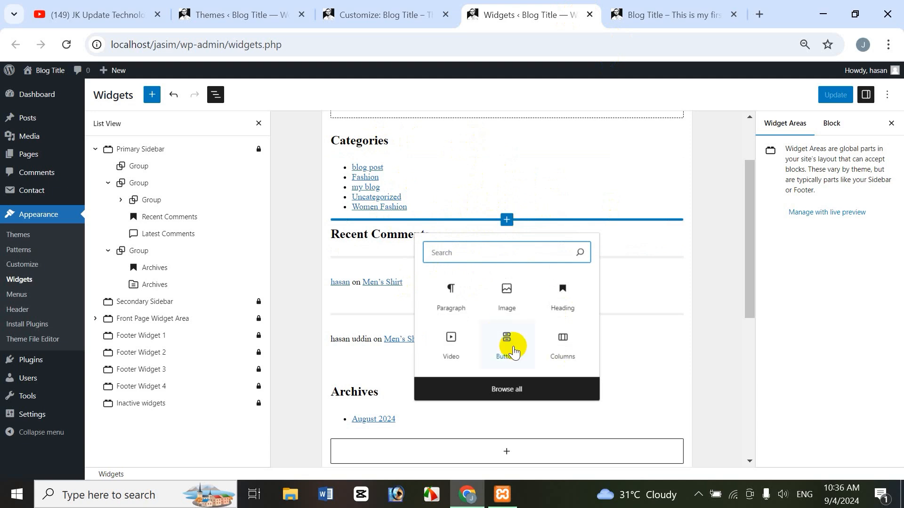
click(499, 389)
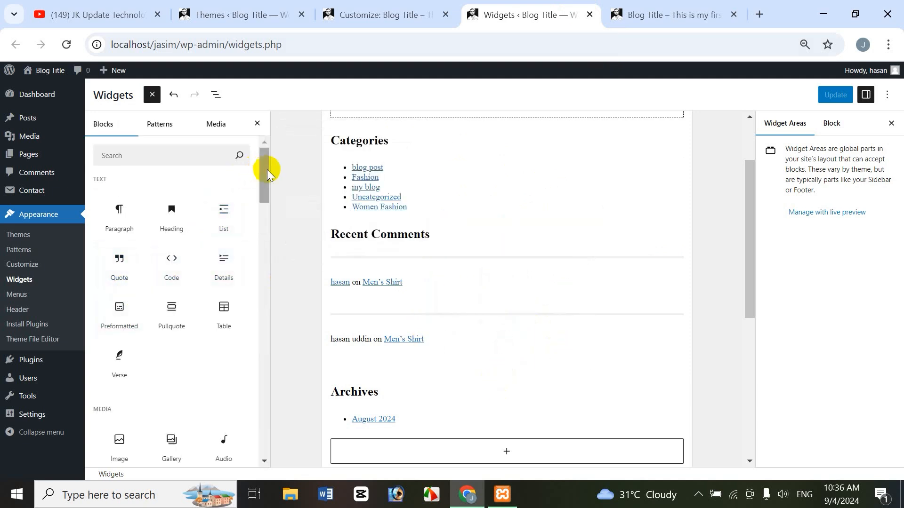
scroll(267, 171, down, 5)
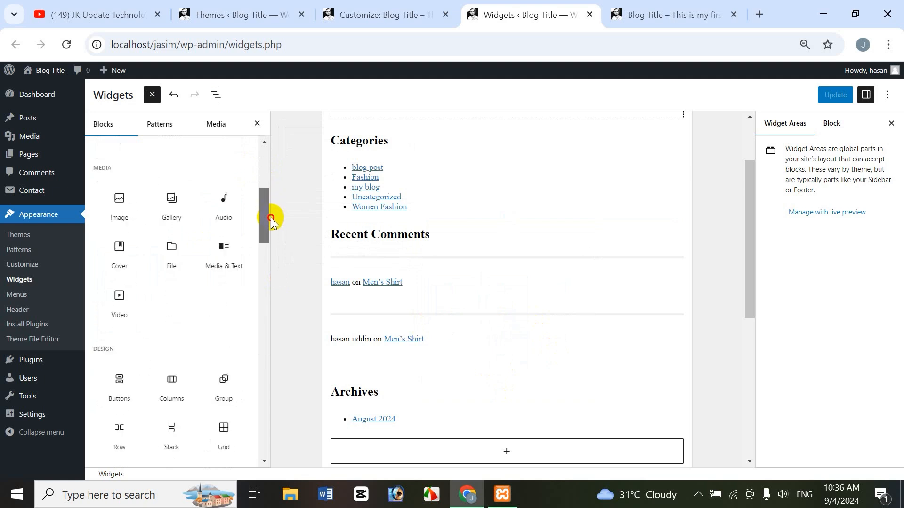
scroll(272, 220, down, 1)
scroll(271, 237, down, 4)
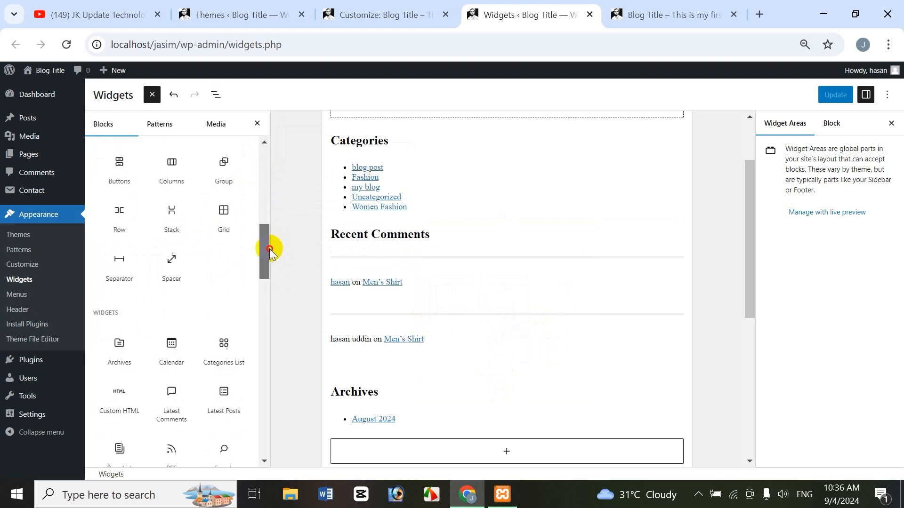
drag(270, 254, 264, 269)
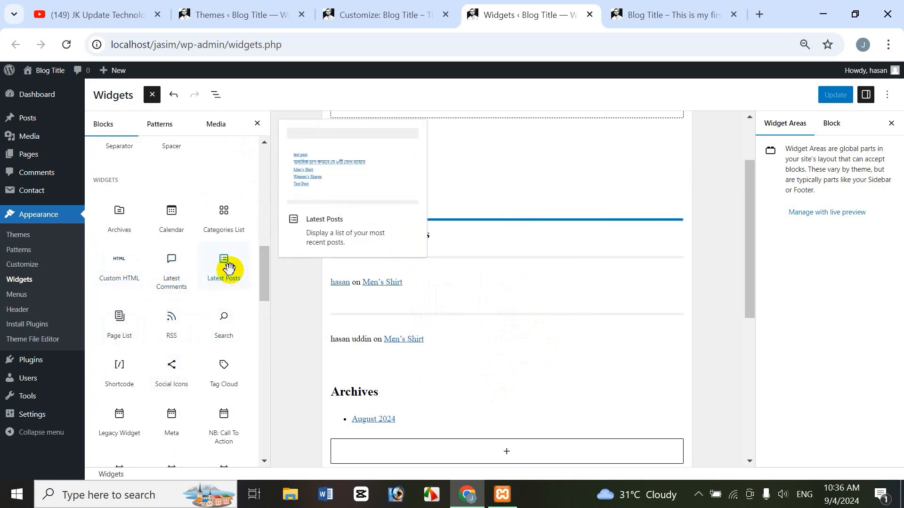
click(228, 277)
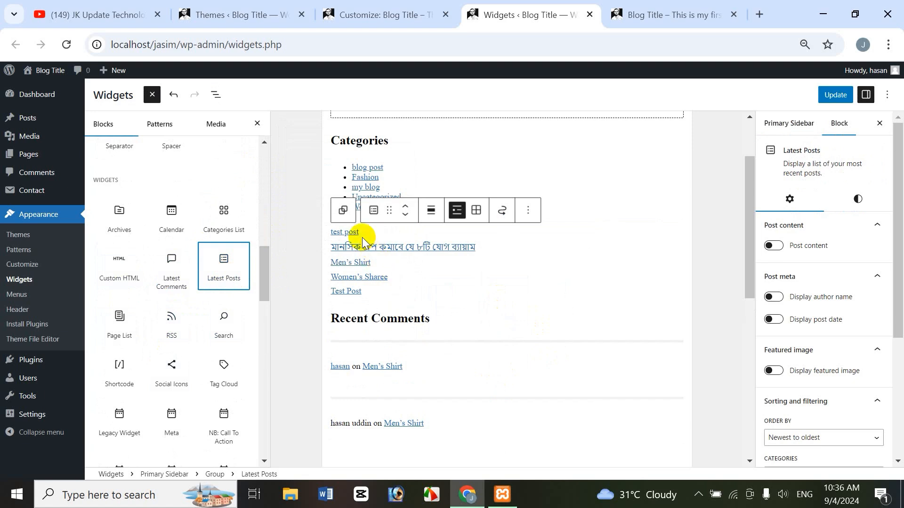
click(833, 95)
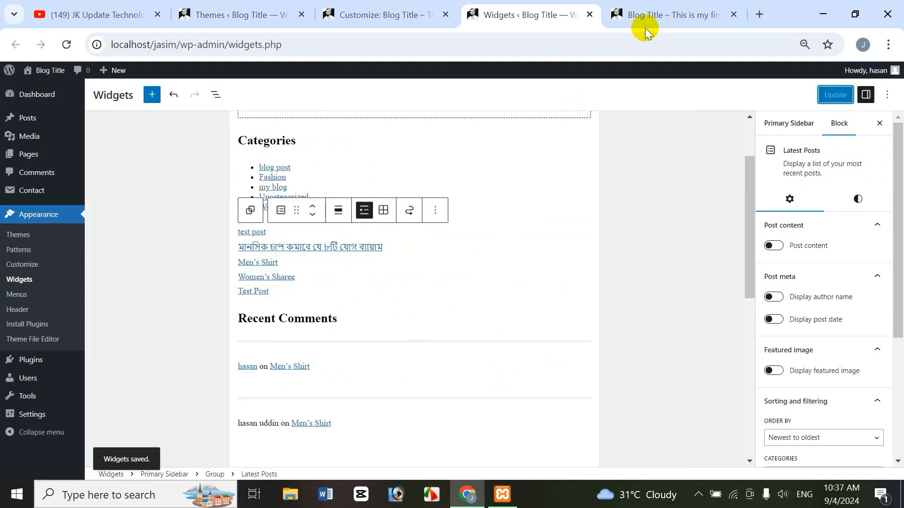
click(666, 15)
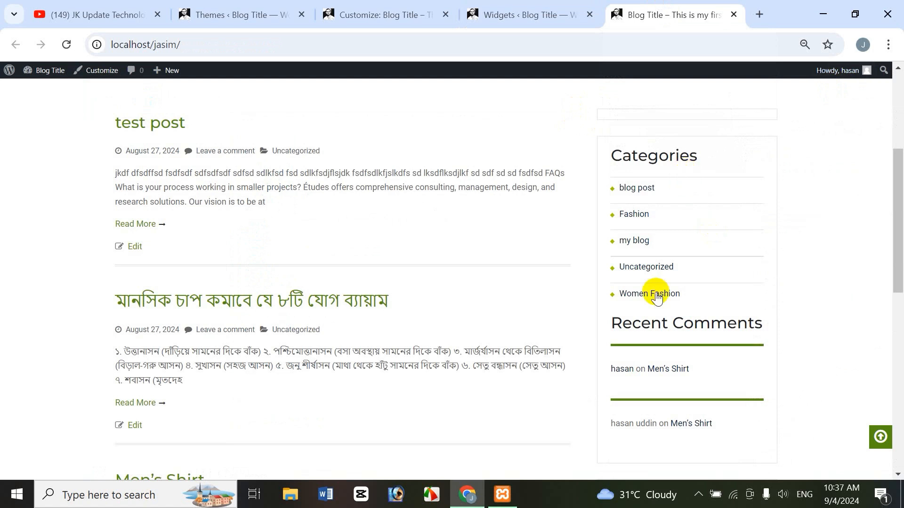
click(66, 44)
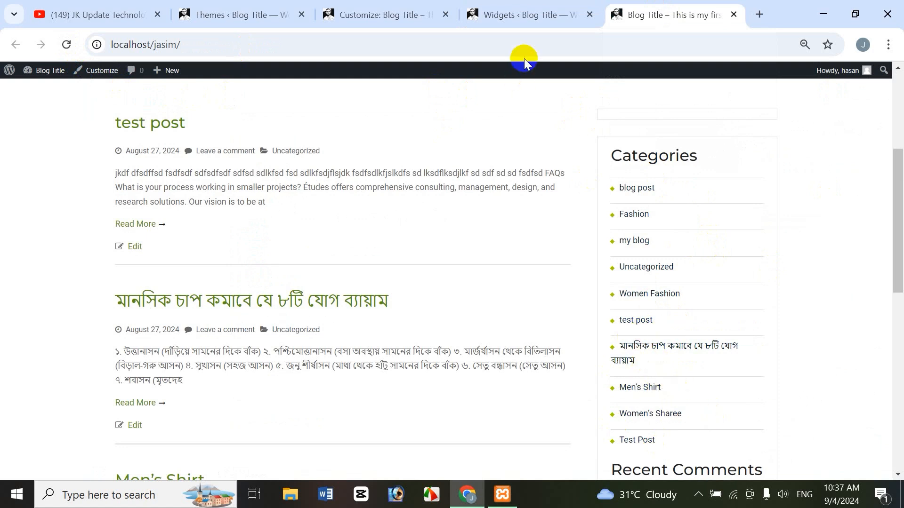
click(525, 17)
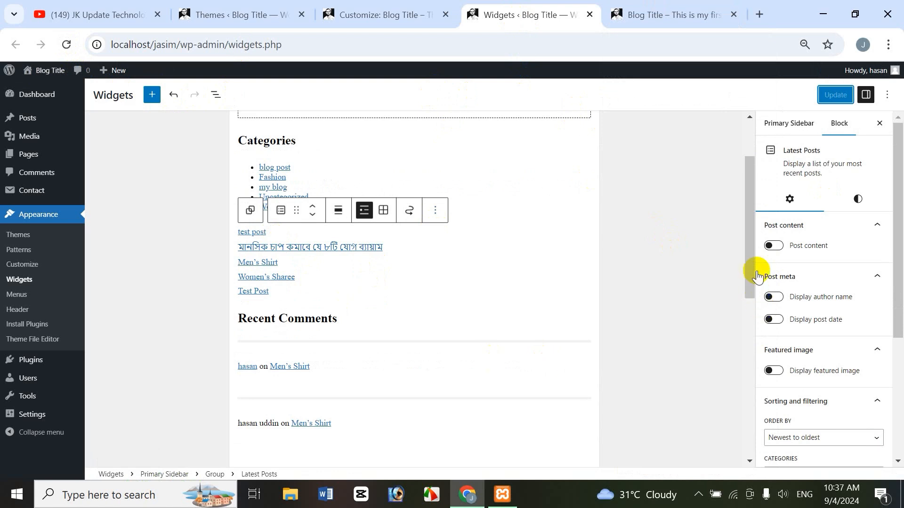
- Add a Gallery block below Archives in the Primary Sidebar
drag(749, 231, 287, 287)
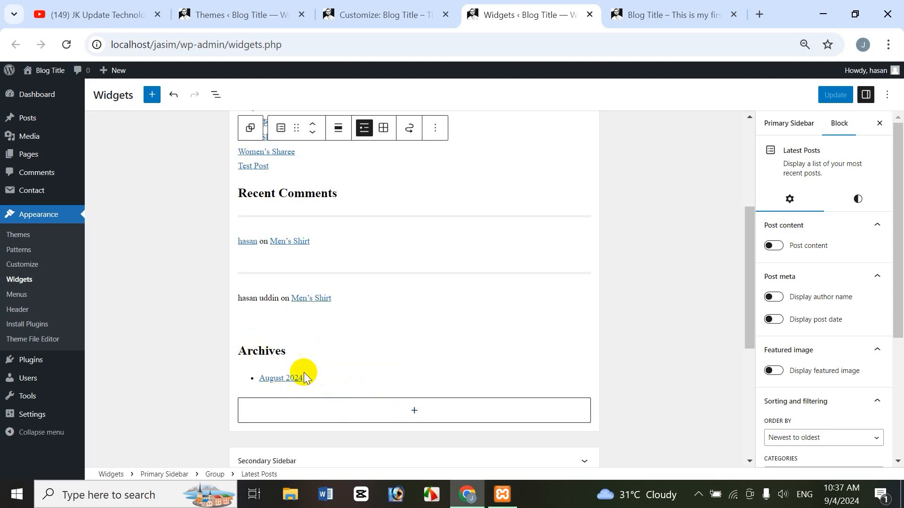
drag(751, 253, 736, 282)
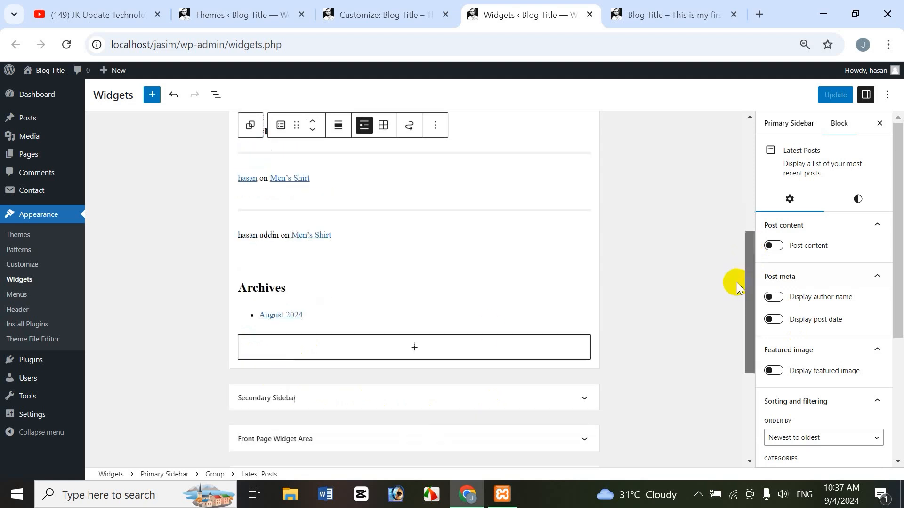
click(414, 349)
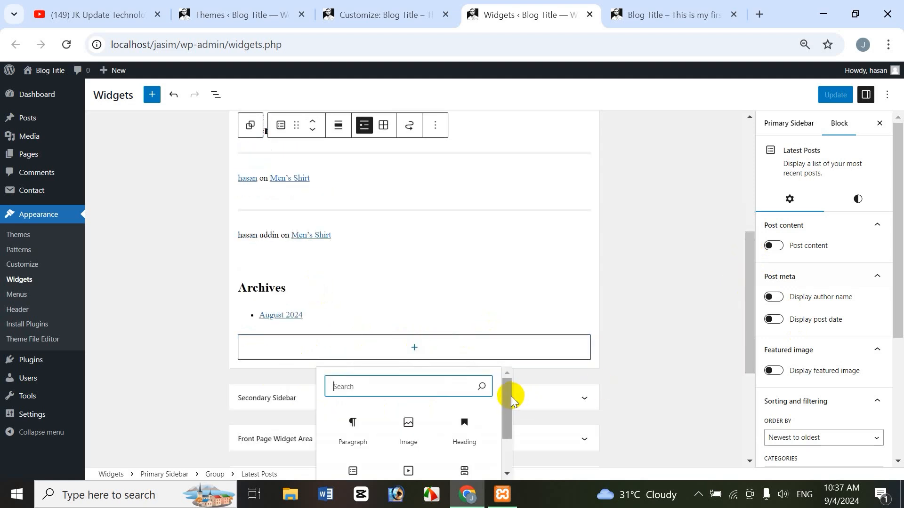
drag(511, 401, 512, 438)
click(415, 465)
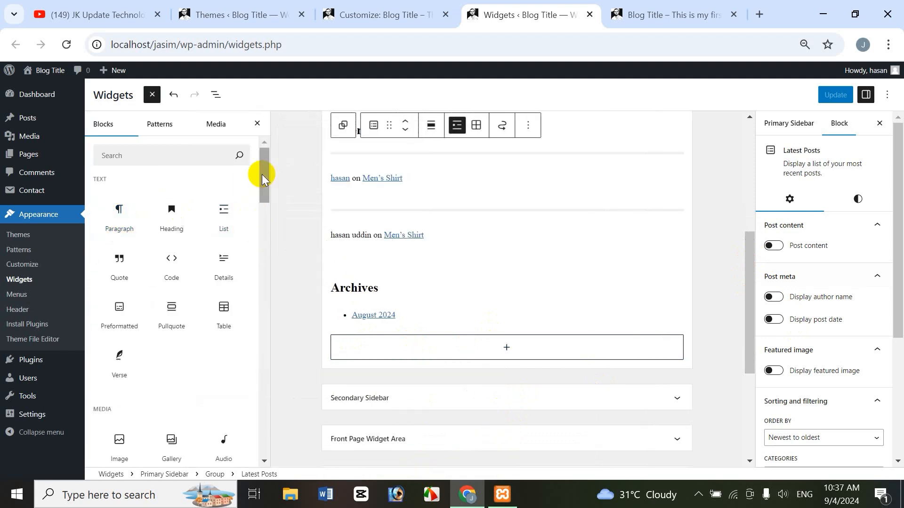
drag(260, 174, 264, 210)
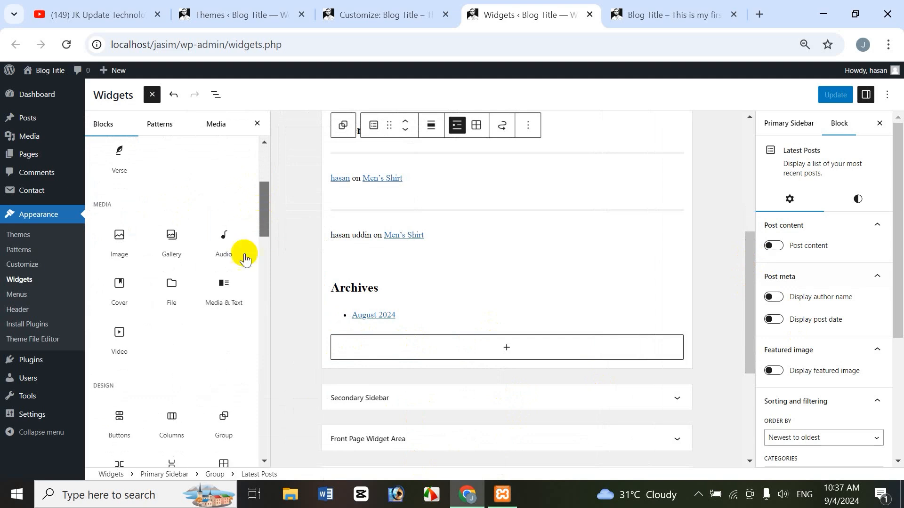
click(172, 238)
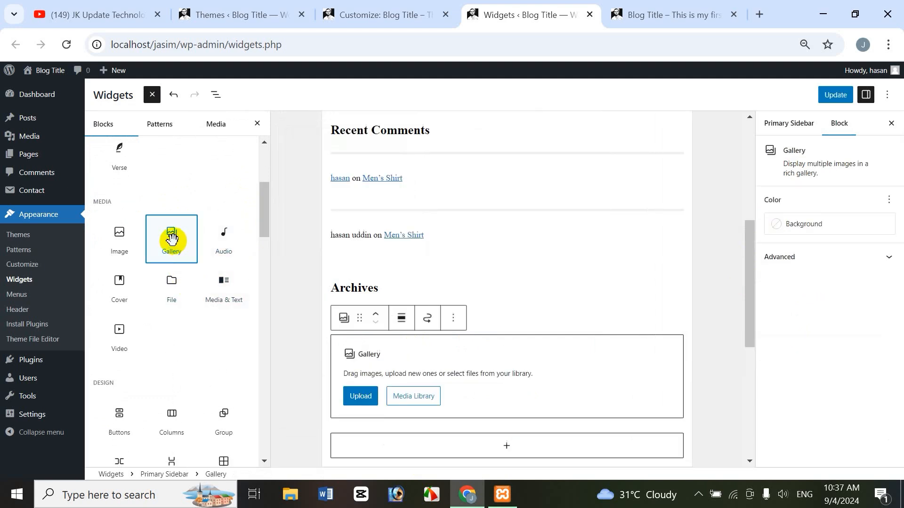
- Fill the gallery with the portrait photo, black-and-white sketch and IOP logo from the Media Library
click(413, 396)
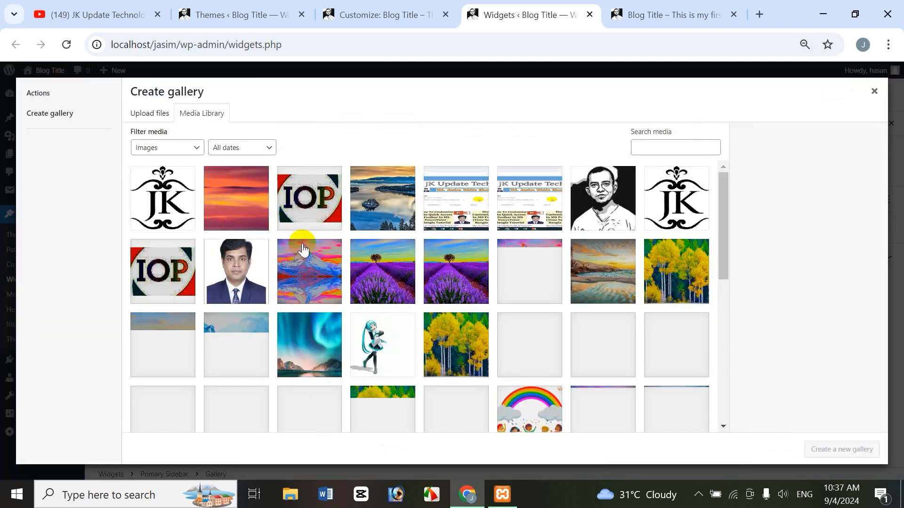
click(238, 279)
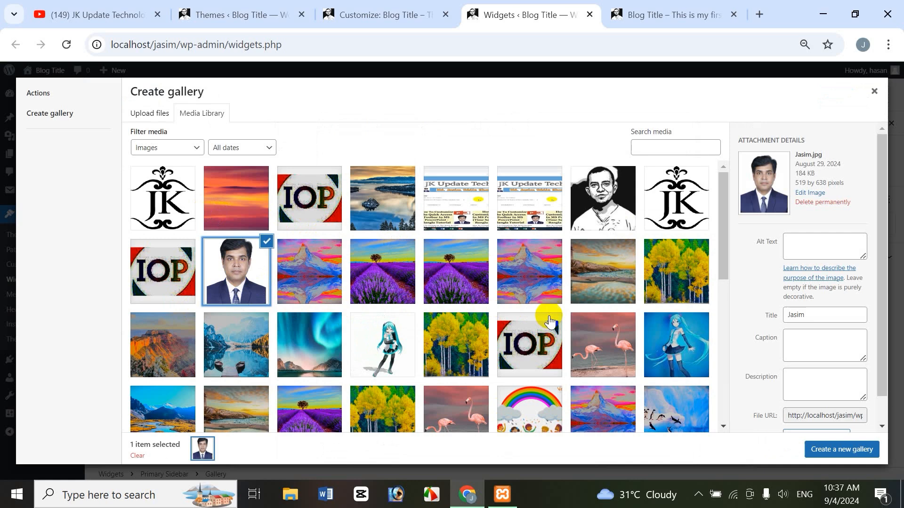
click(605, 217)
click(501, 371)
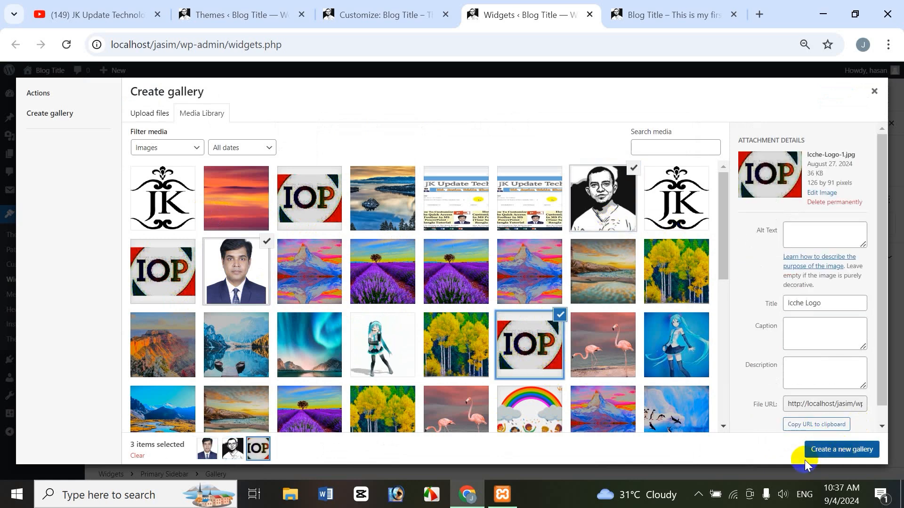
click(850, 449)
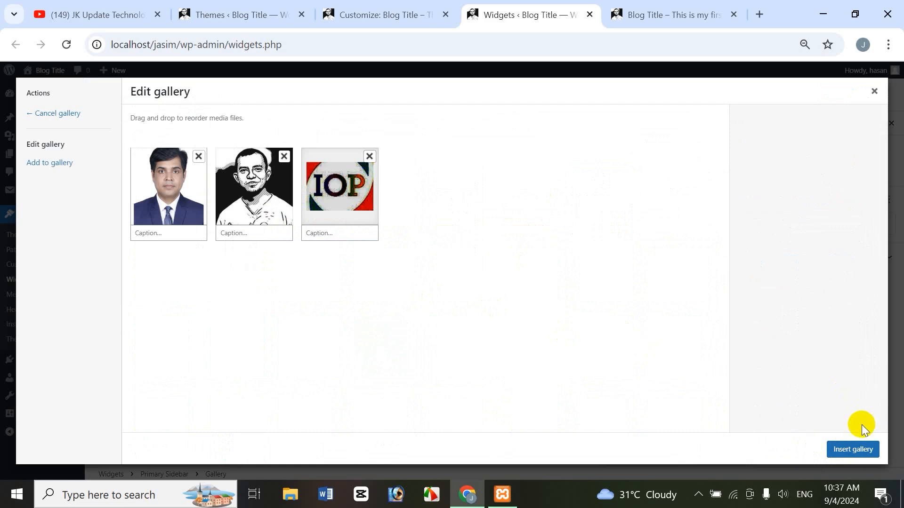
click(851, 449)
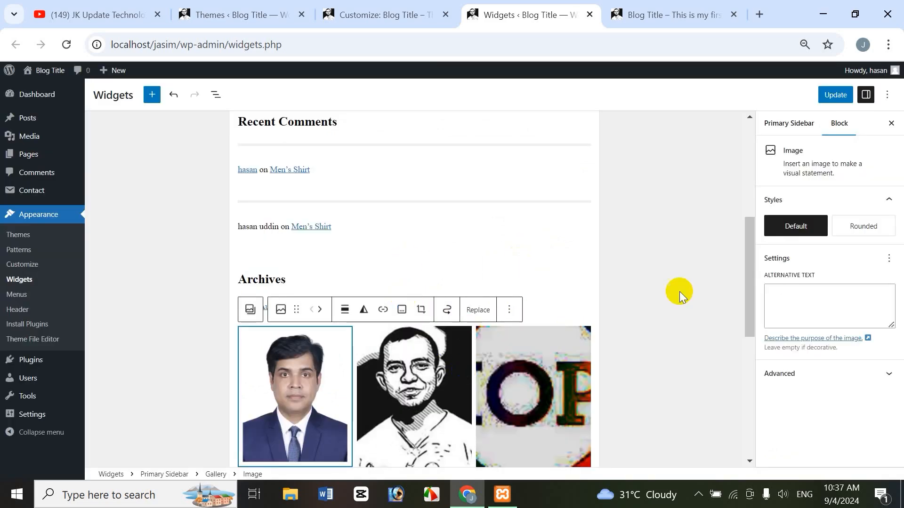
- Save the widgets and scroll the reloaded front page down to the gallery beneath Archives
drag(749, 244, 743, 284)
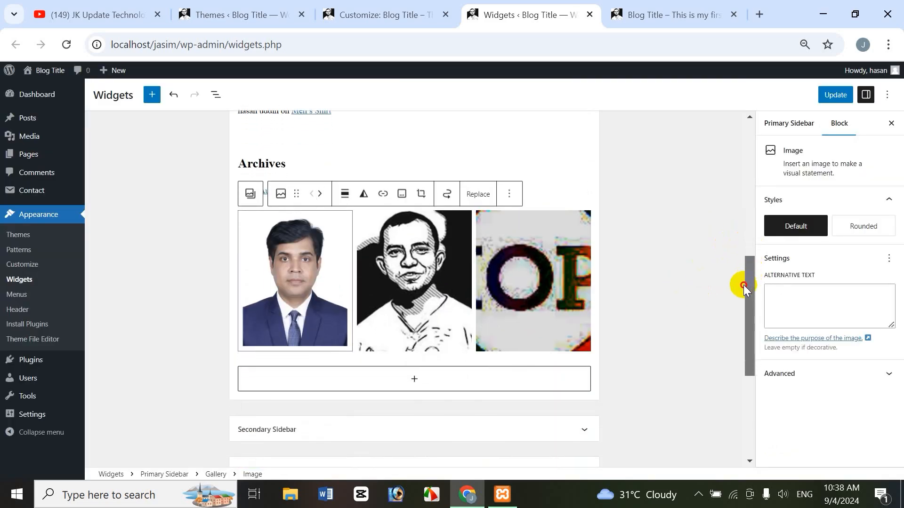
click(835, 95)
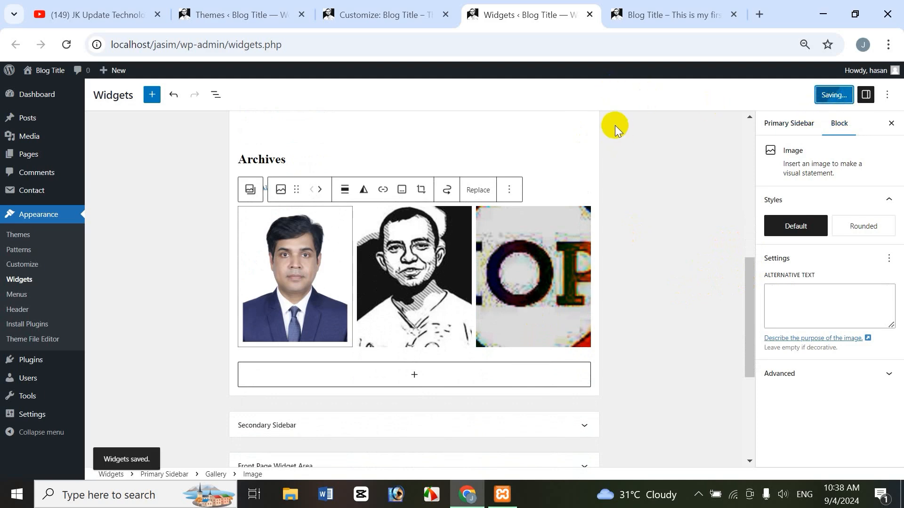
click(663, 15)
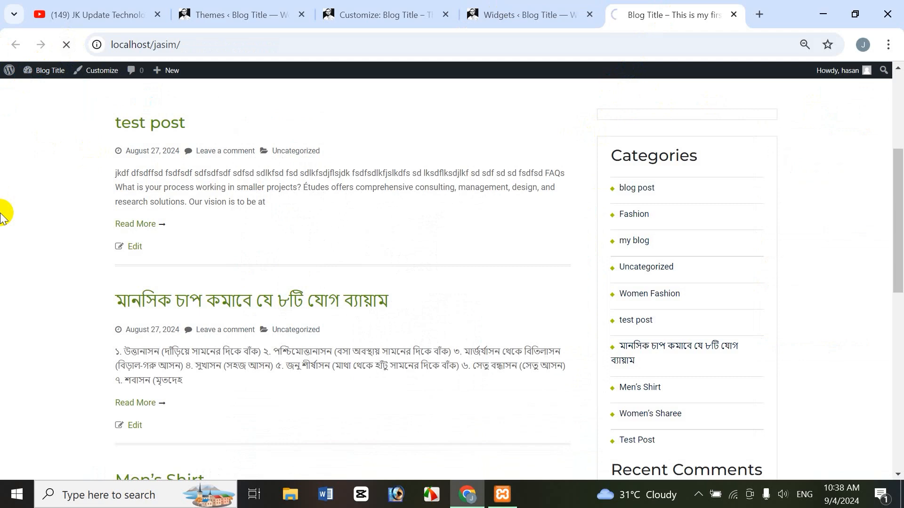
drag(897, 218, 899, 370)
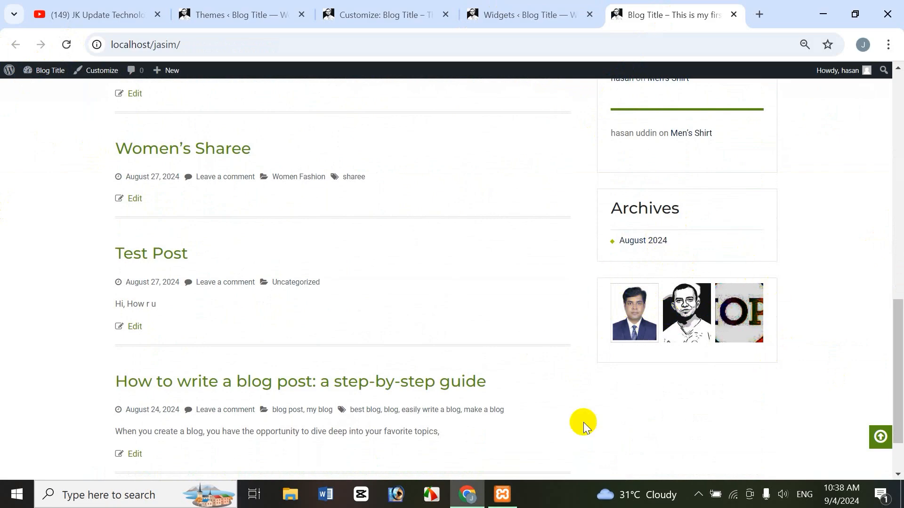
drag(897, 301, 770, 377)
- Dismiss a stray block inserter and collapse the Primary Sidebar widget area
click(541, 14)
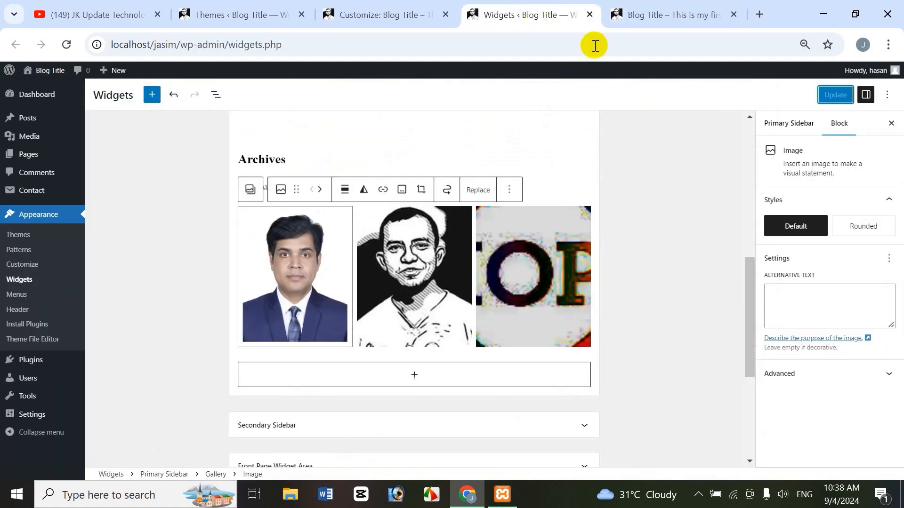
drag(749, 275, 750, 186)
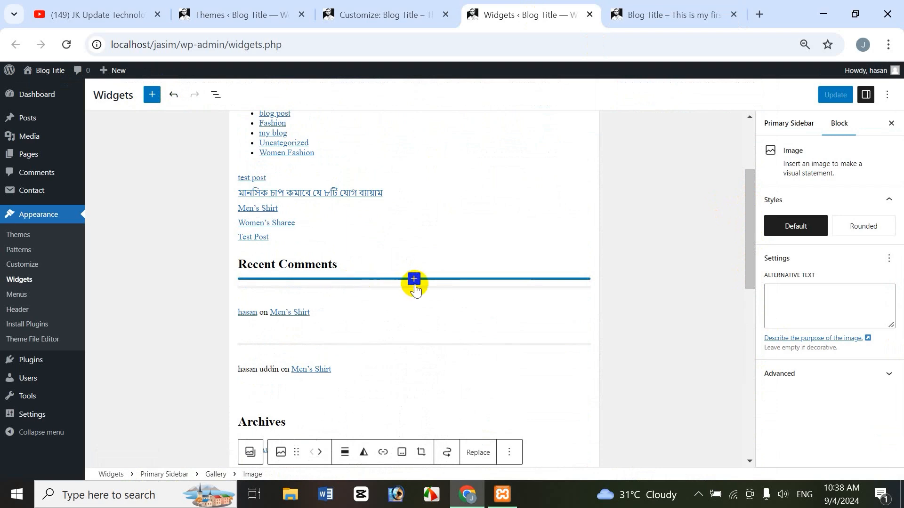
click(414, 282)
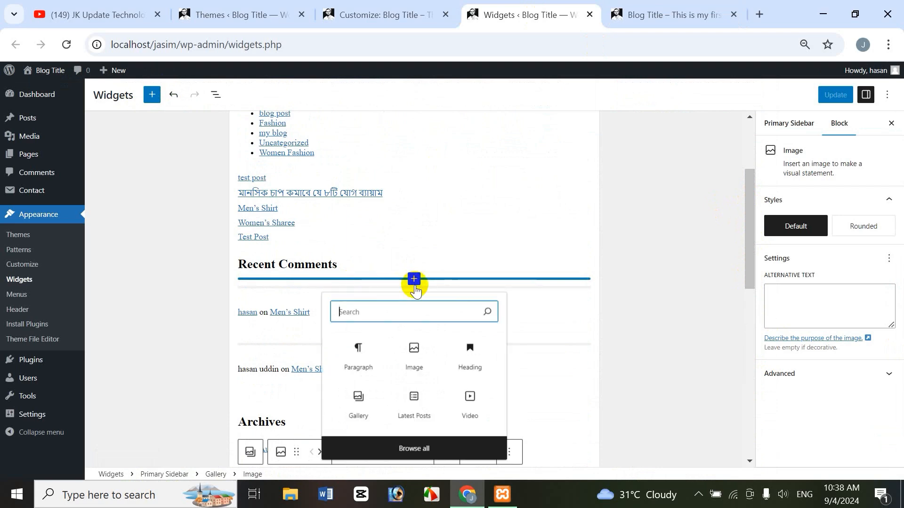
click(649, 282)
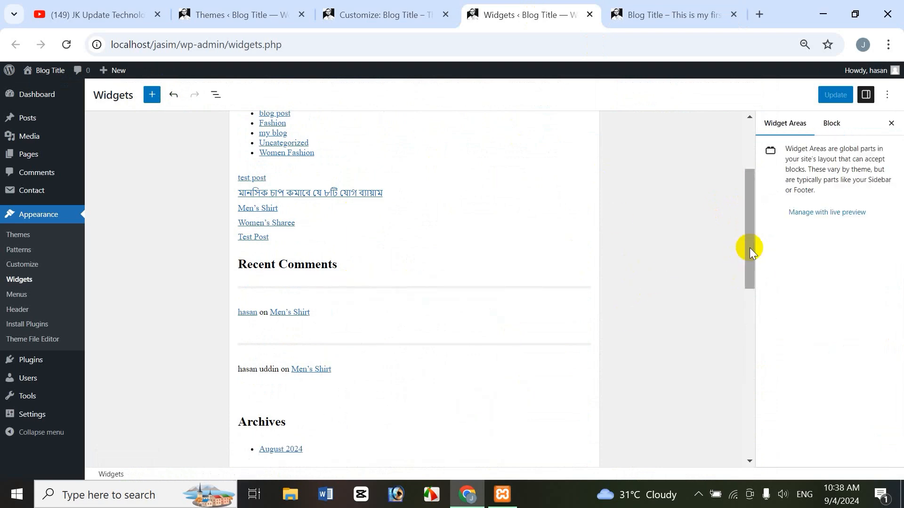
drag(749, 248, 749, 153)
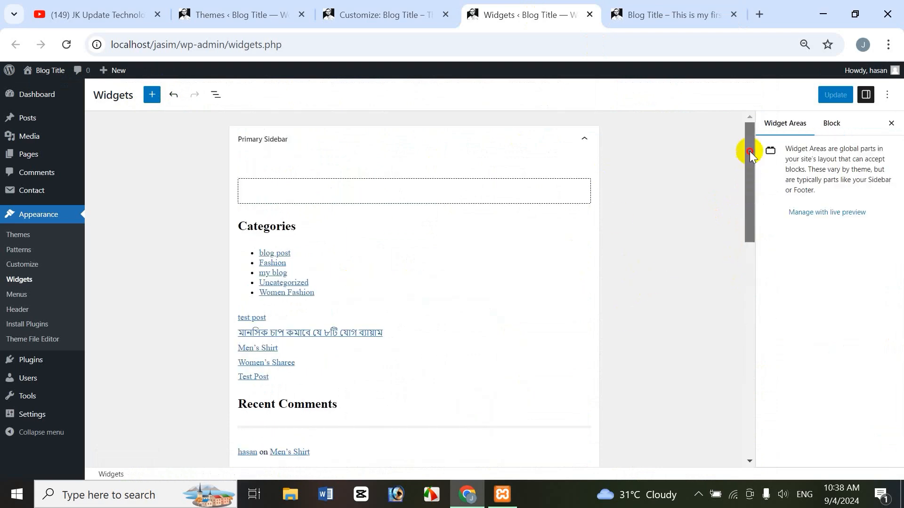
click(585, 142)
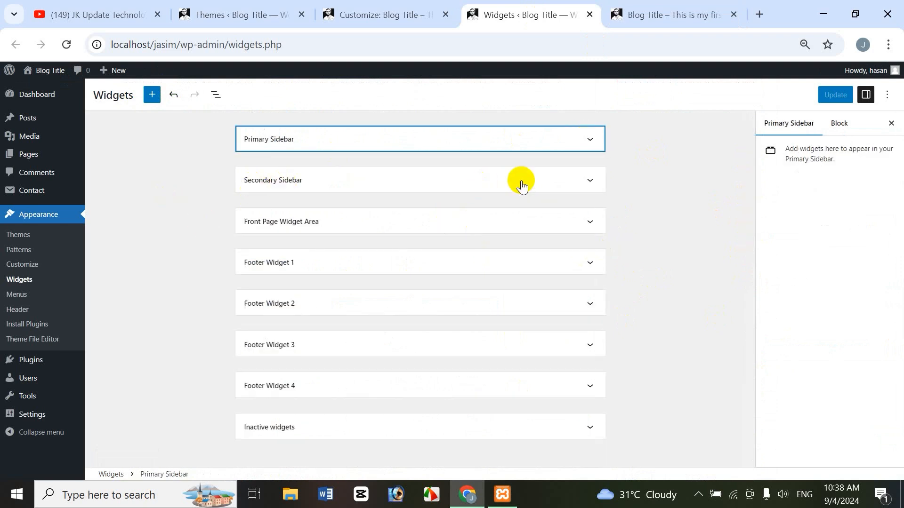
- Check the front page, then return to the list of collapsed widget areas
click(678, 10)
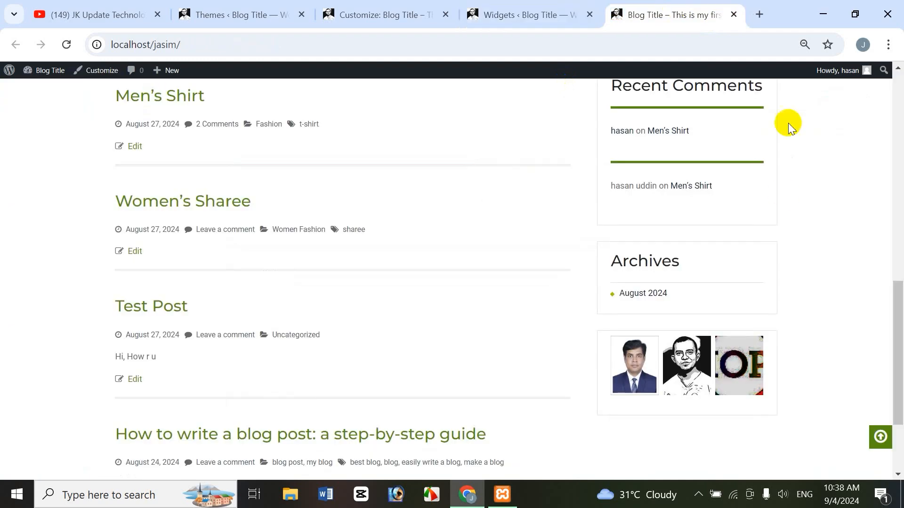
scroll(896, 308, up, 10)
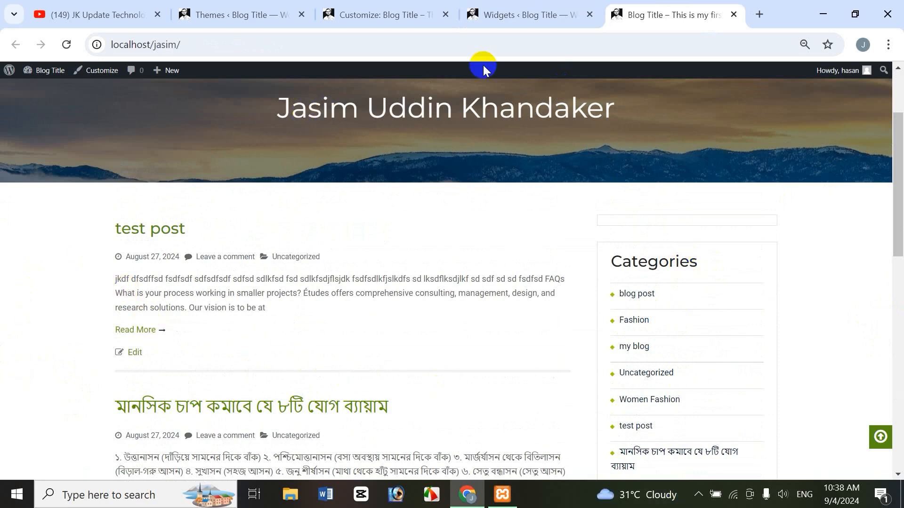
click(538, 15)
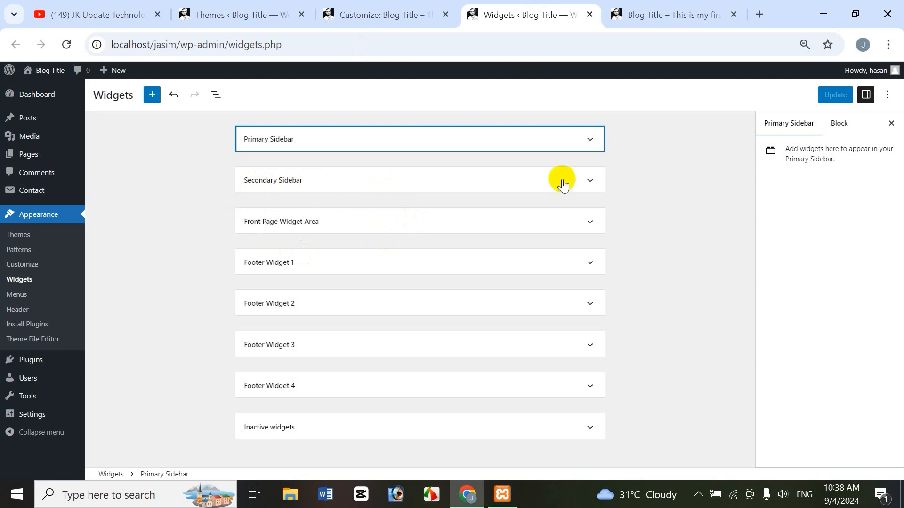
- Add an Image block to the Secondary Sidebar with the Flower picture from Icche New Pic
click(590, 182)
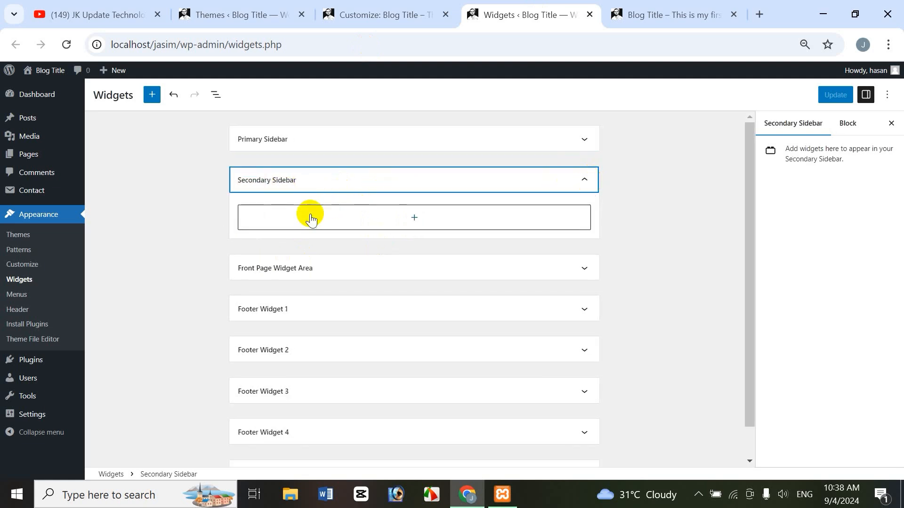
click(413, 220)
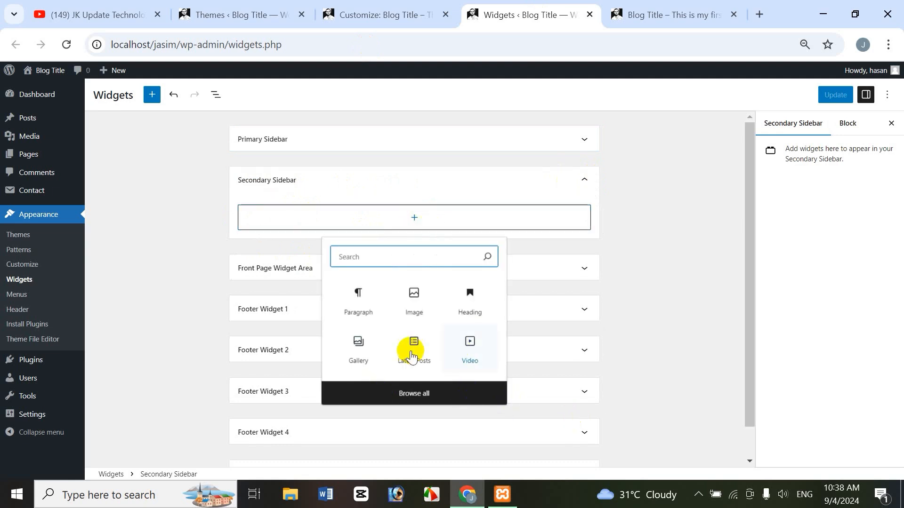
click(415, 311)
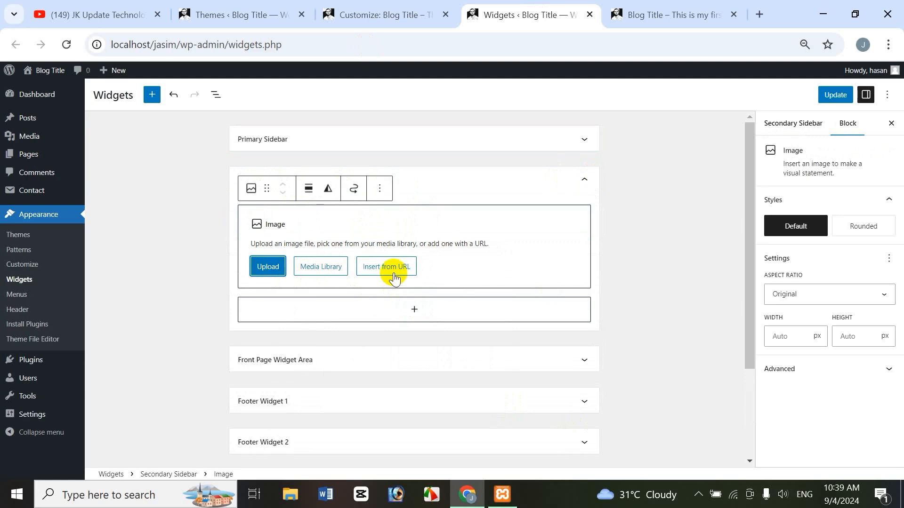
click(274, 272)
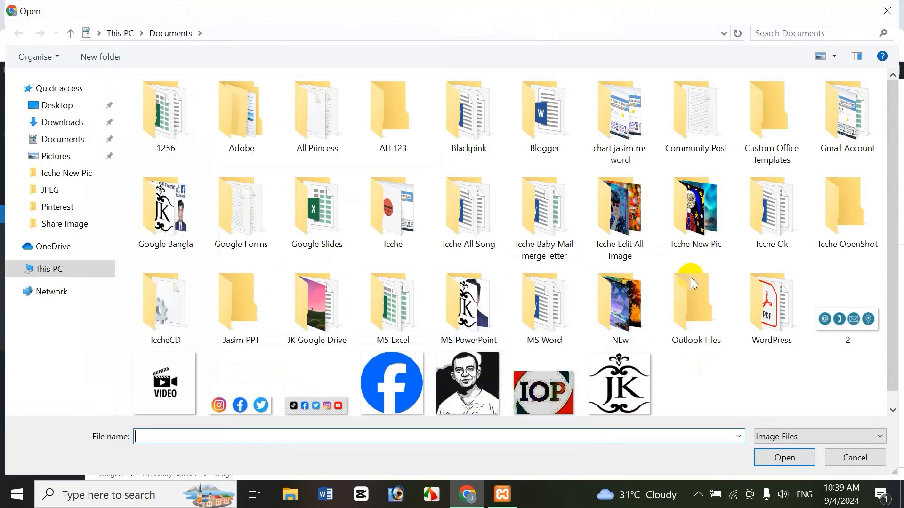
click(713, 233)
double_click(713, 232)
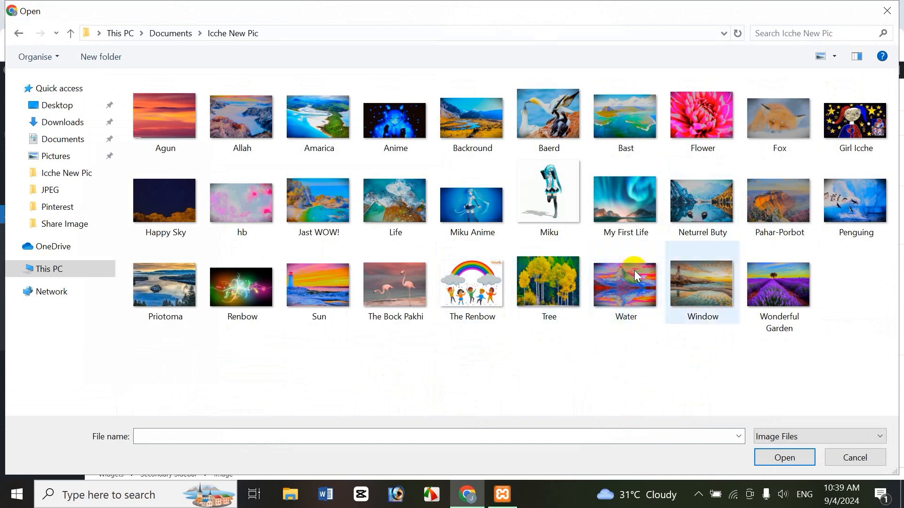
click(706, 159)
click(784, 456)
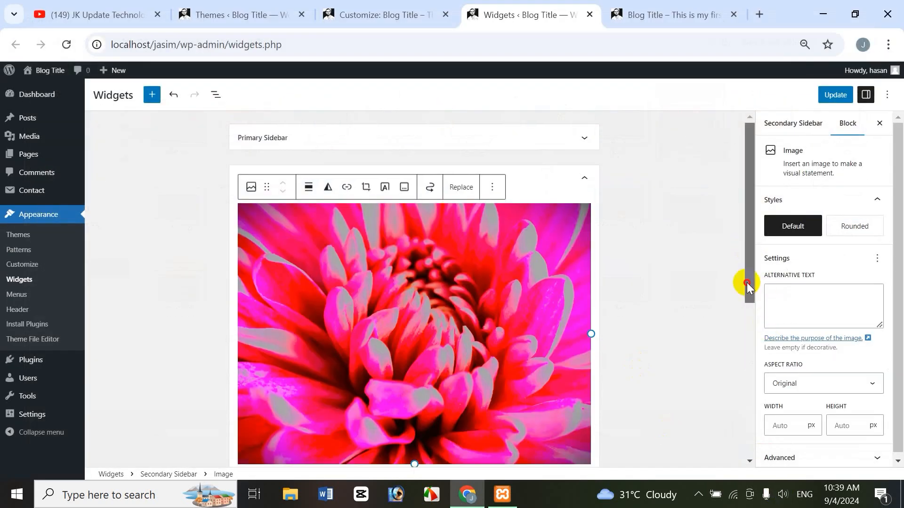
- Shrink the flower image to 172 px wide and save the widgets
scroll(747, 282, down, 1)
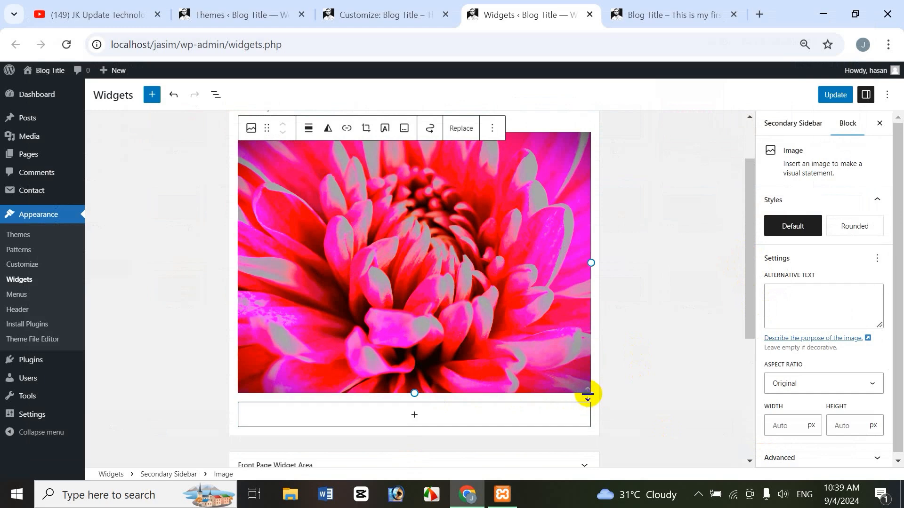
drag(586, 394, 324, 200)
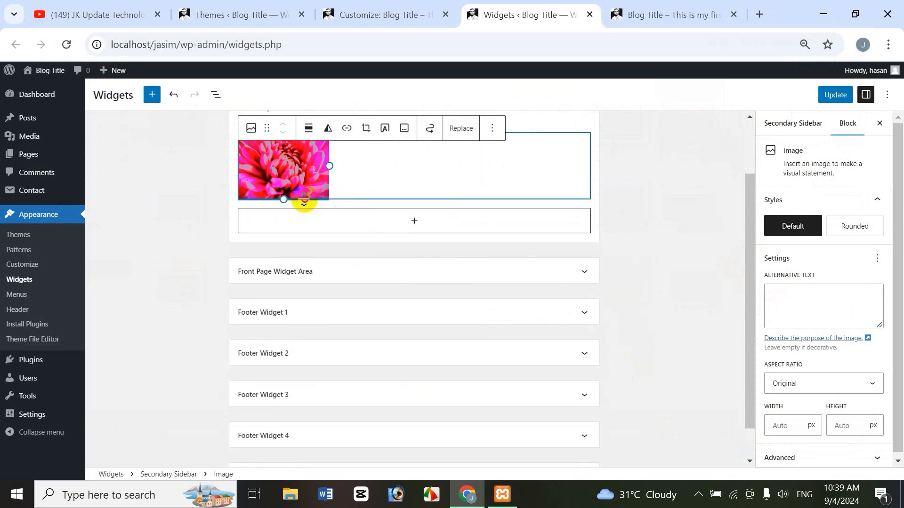
click(833, 96)
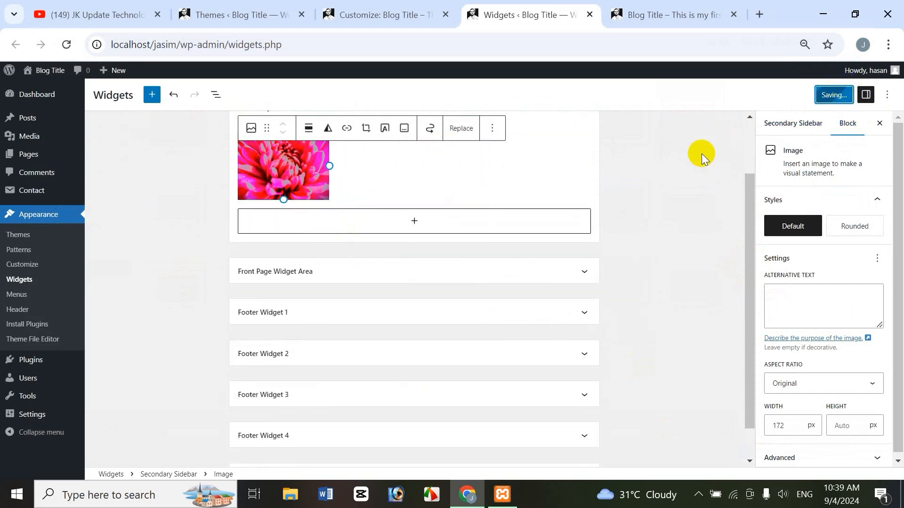
click(678, 16)
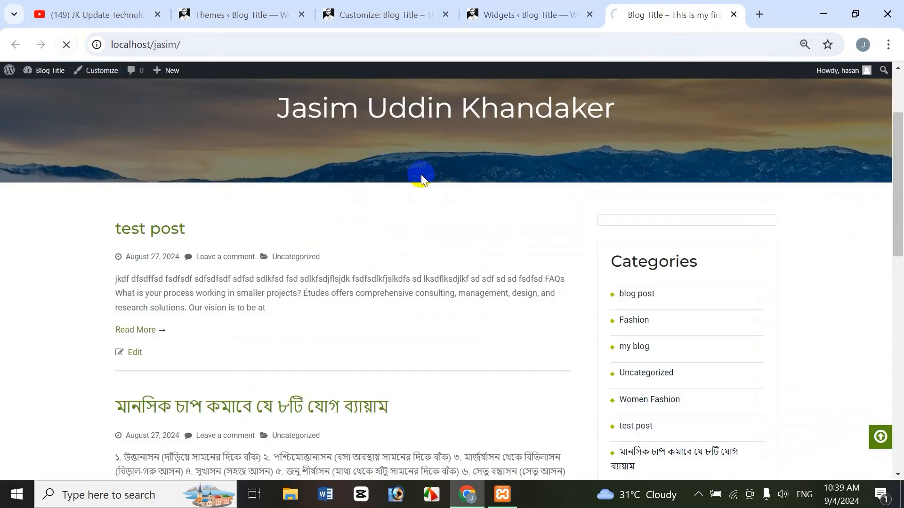
- Scroll the reloaded front page, showing Categories and the three-image gallery in the sidebar
drag(899, 190, 900, 101)
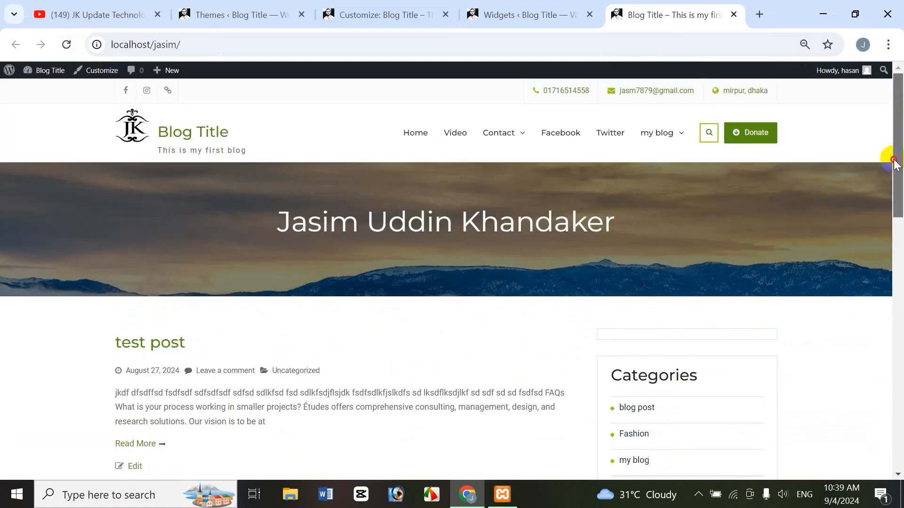
drag(894, 162, 891, 188)
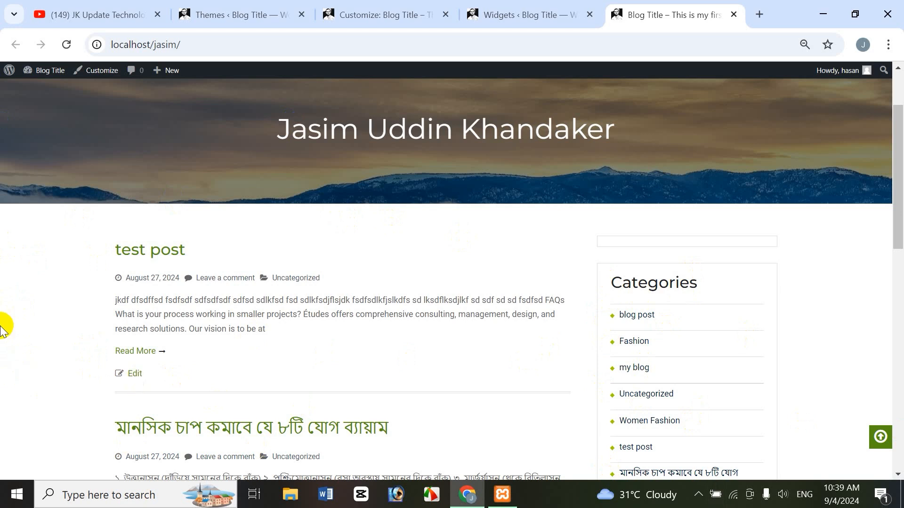
- Set the Customizer's Global Layout to Three Columns and reload the front page to see it
click(520, 19)
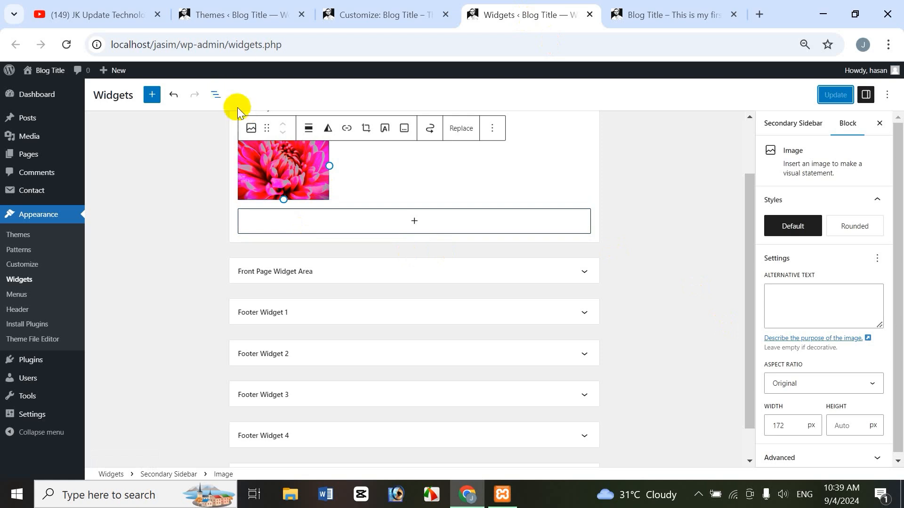
click(209, 14)
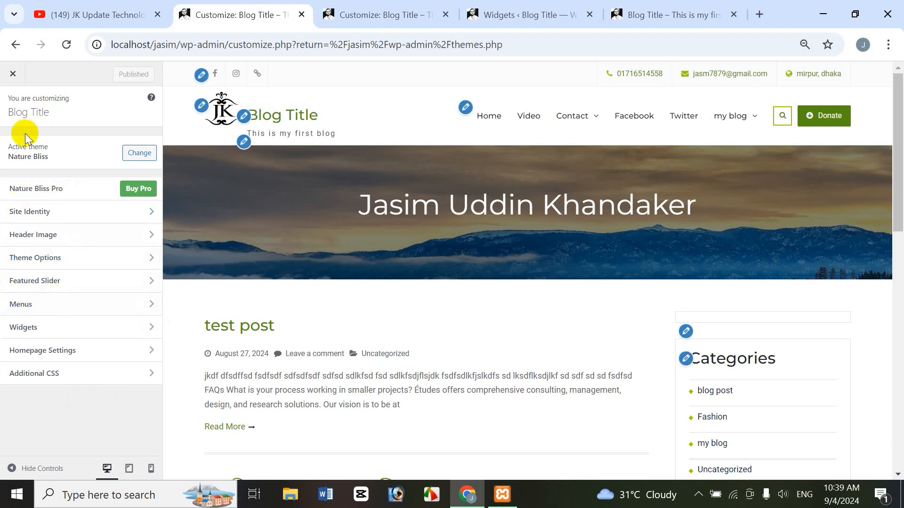
click(42, 259)
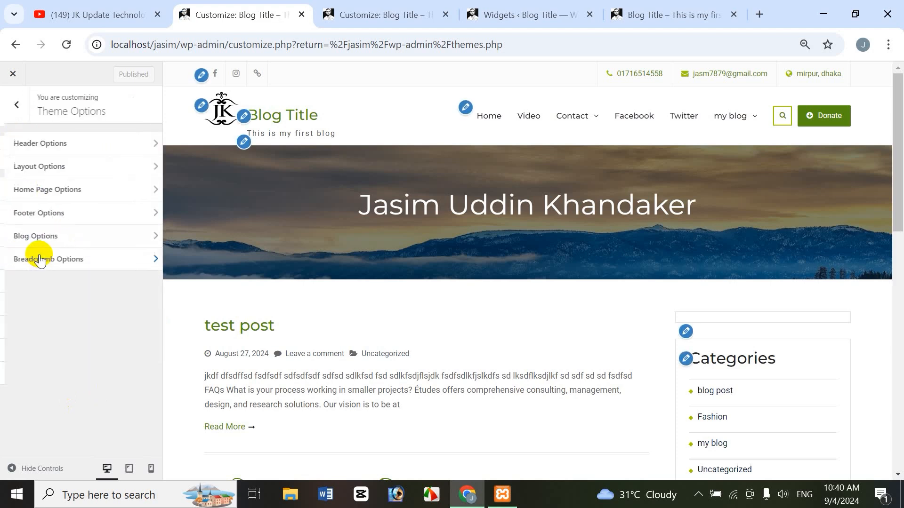
click(44, 167)
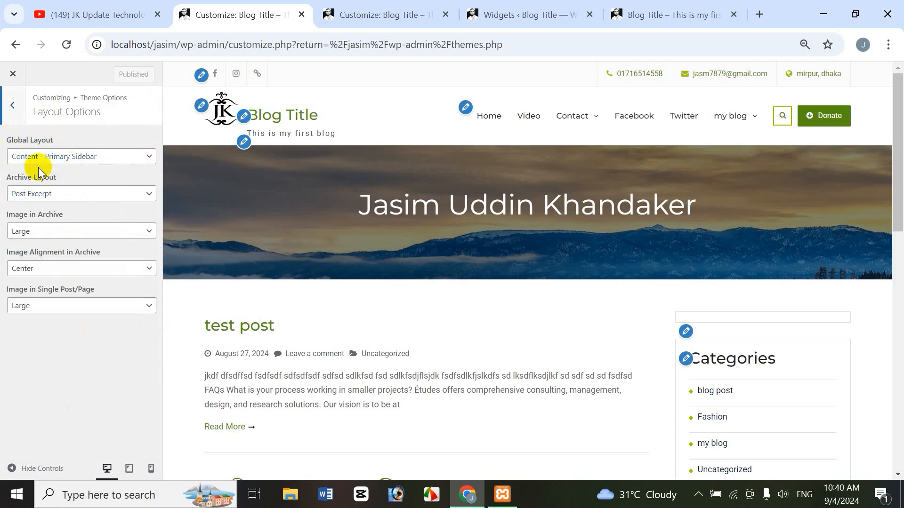
click(91, 160)
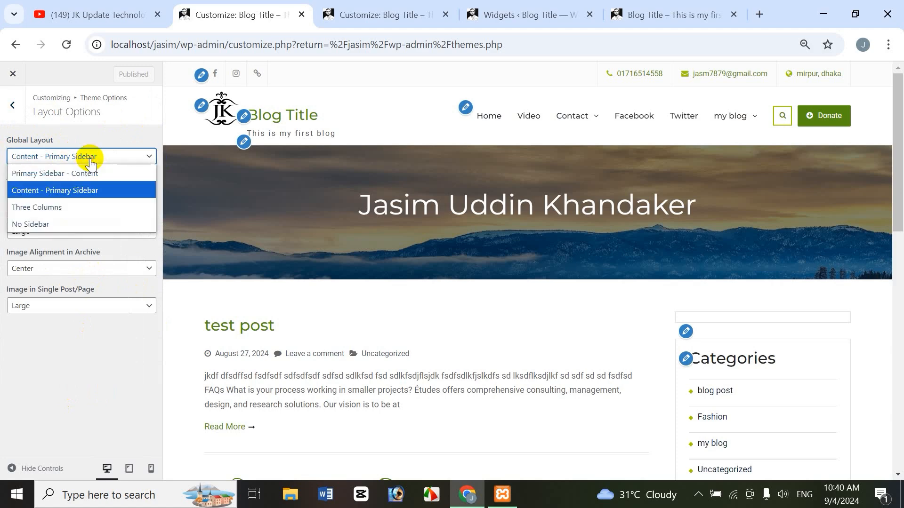
click(60, 208)
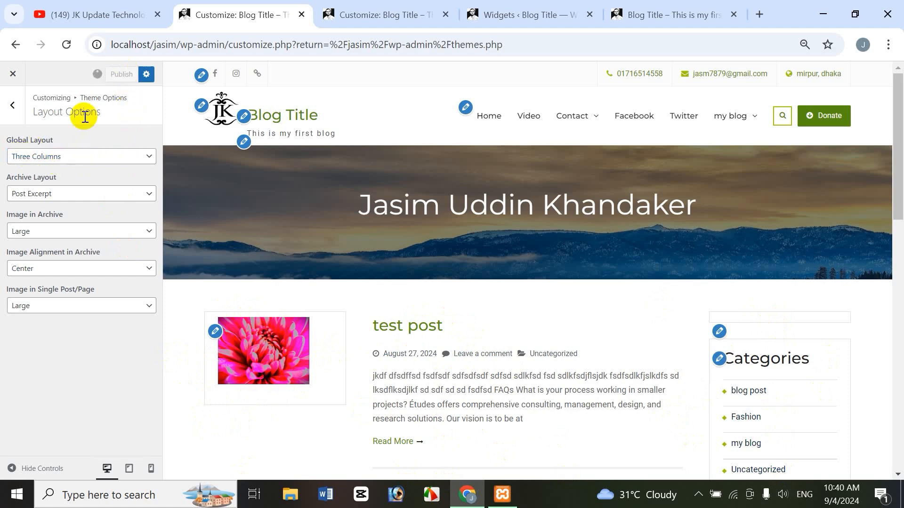
click(658, 16)
click(65, 45)
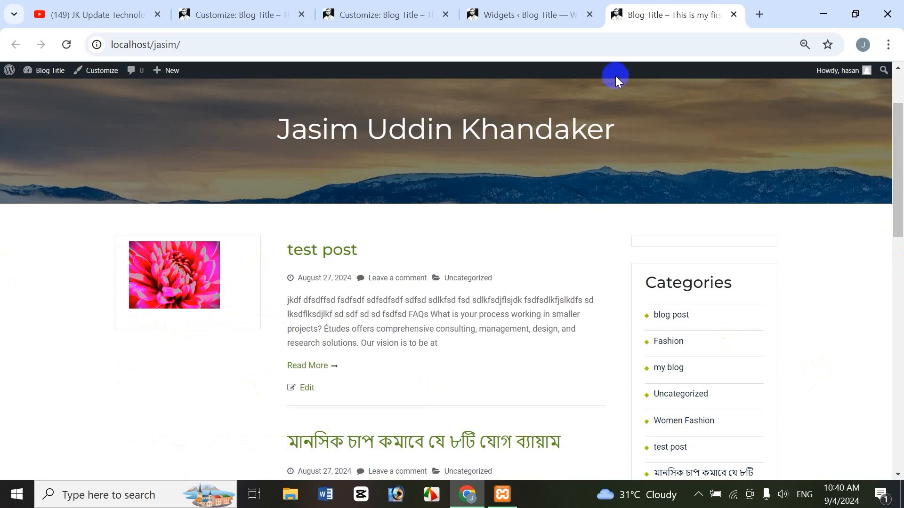
- In the Customizer's Layout Options, keep Global Layout at Three Columns, then return to the widgets editor
drag(897, 226, 897, 251)
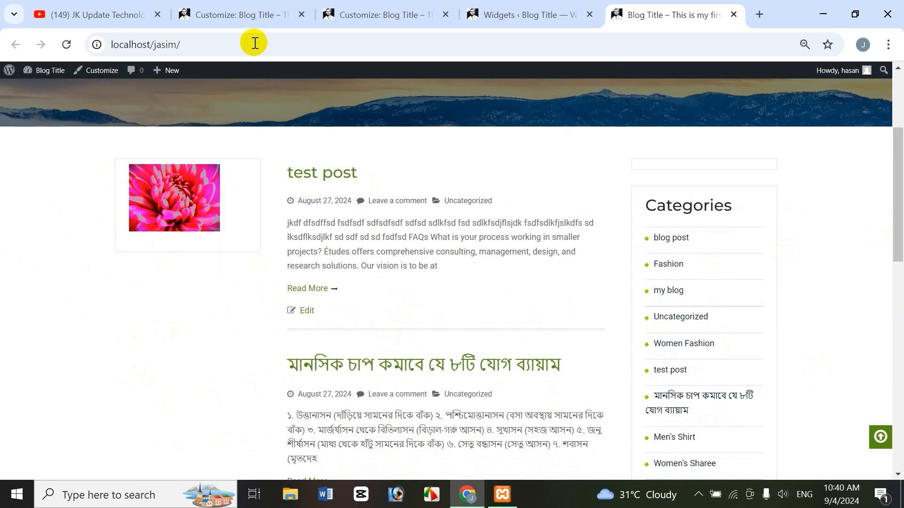
click(243, 14)
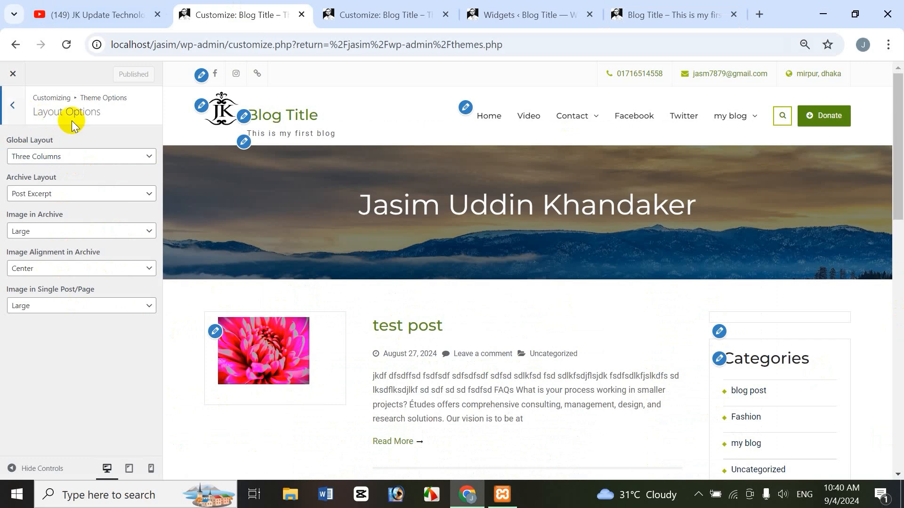
click(13, 106)
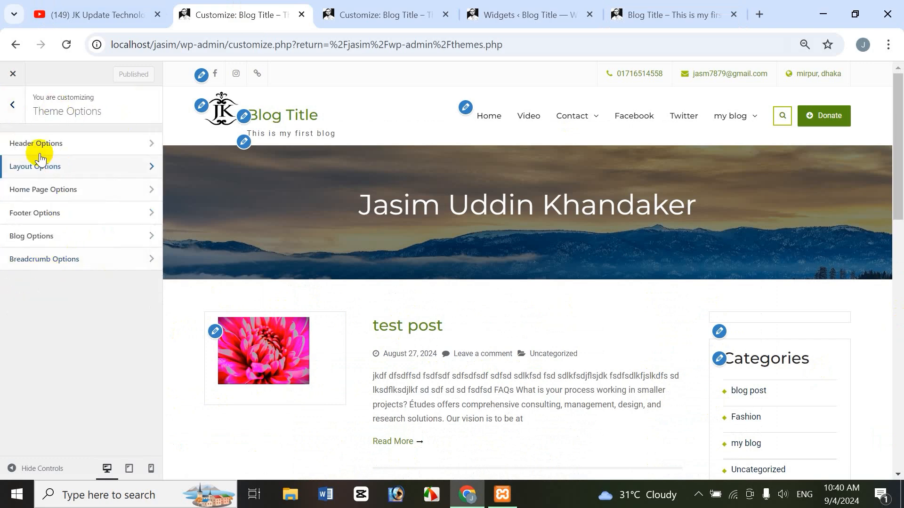
click(13, 107)
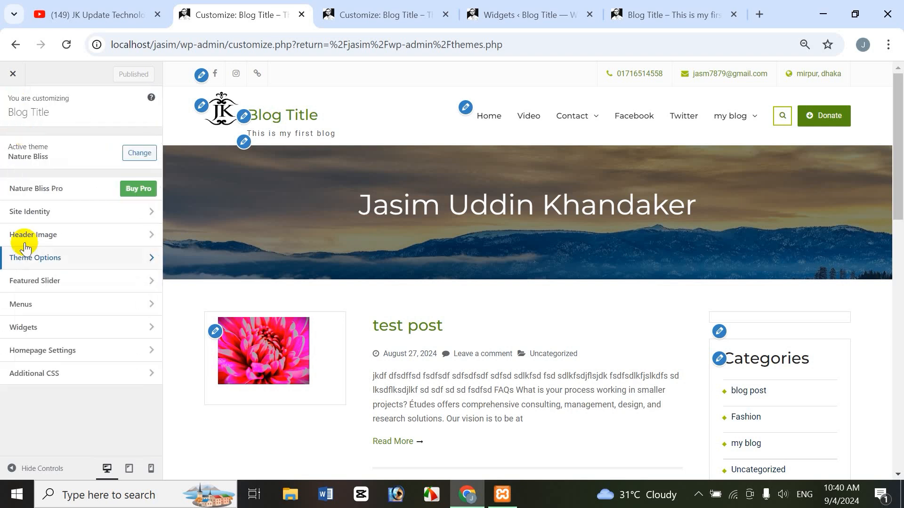
click(48, 262)
click(52, 166)
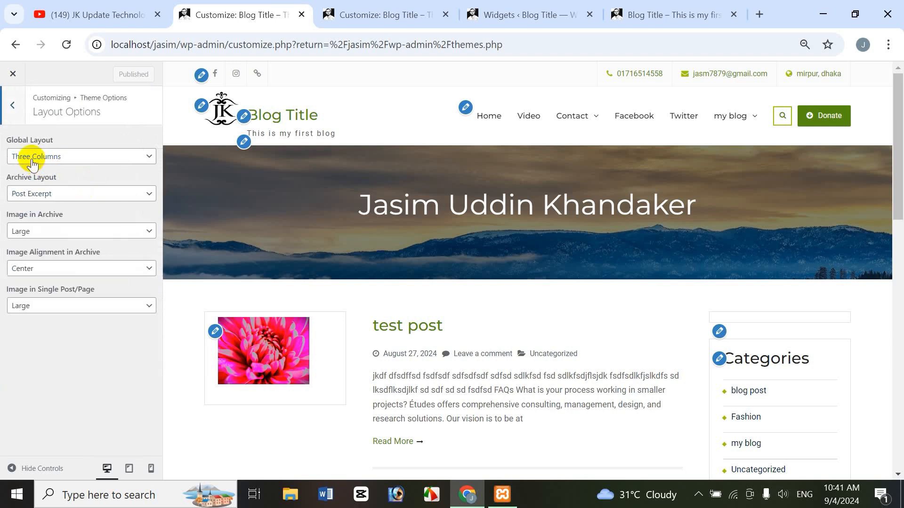
click(53, 157)
click(57, 207)
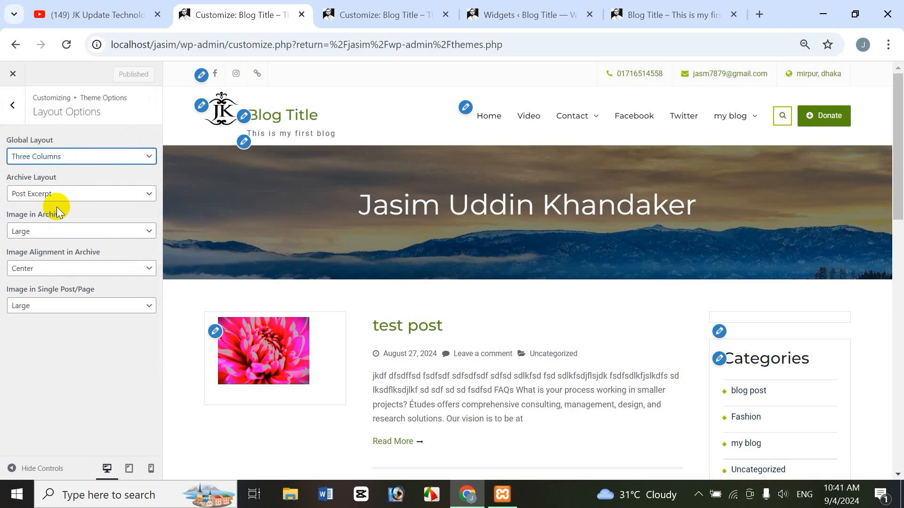
click(628, 13)
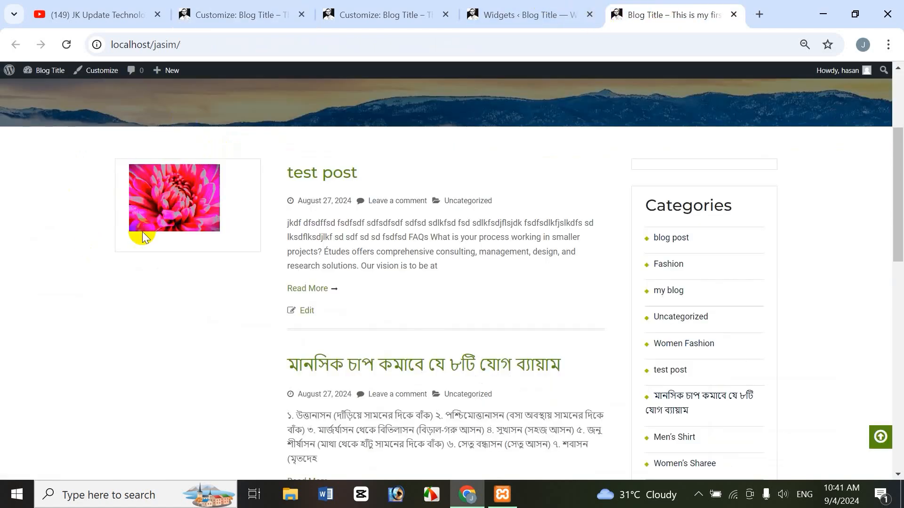
click(512, 16)
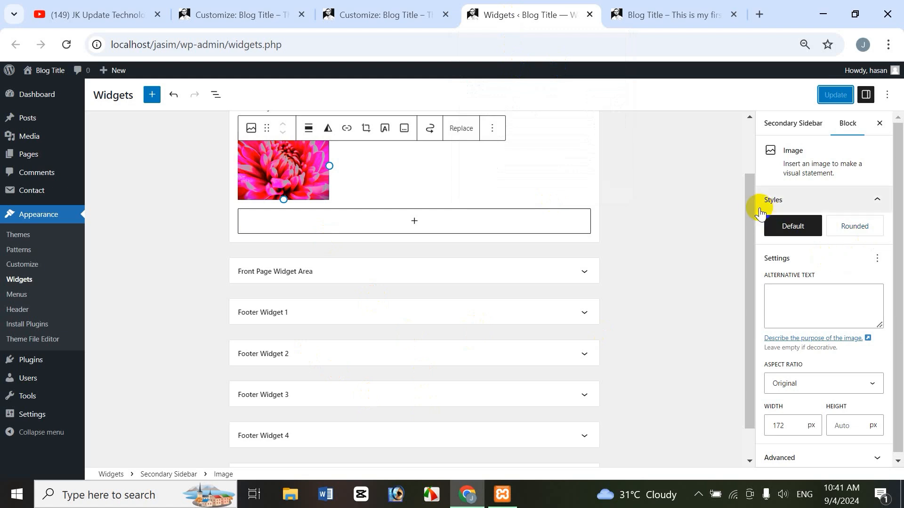
- Open the full block library from the Secondary Sidebar and scroll to the theme's widget blocks
drag(748, 203, 744, 176)
drag(751, 203, 747, 152)
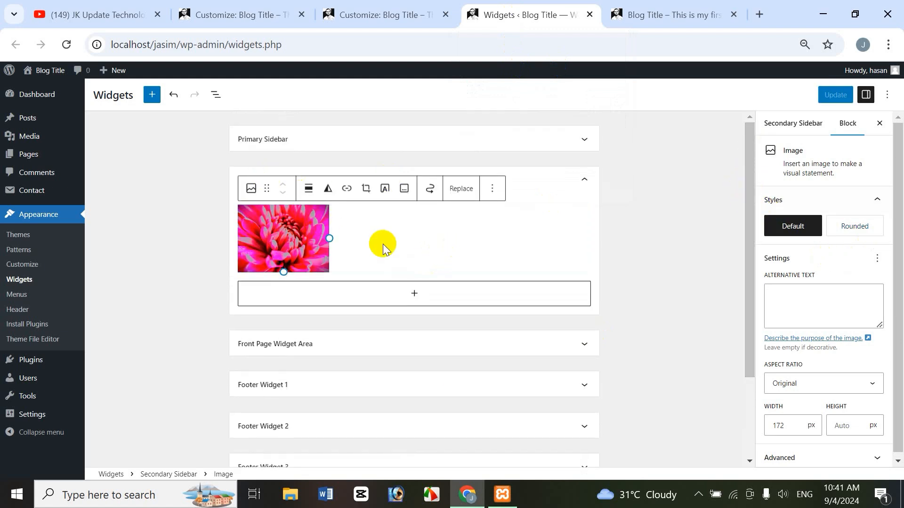
click(415, 295)
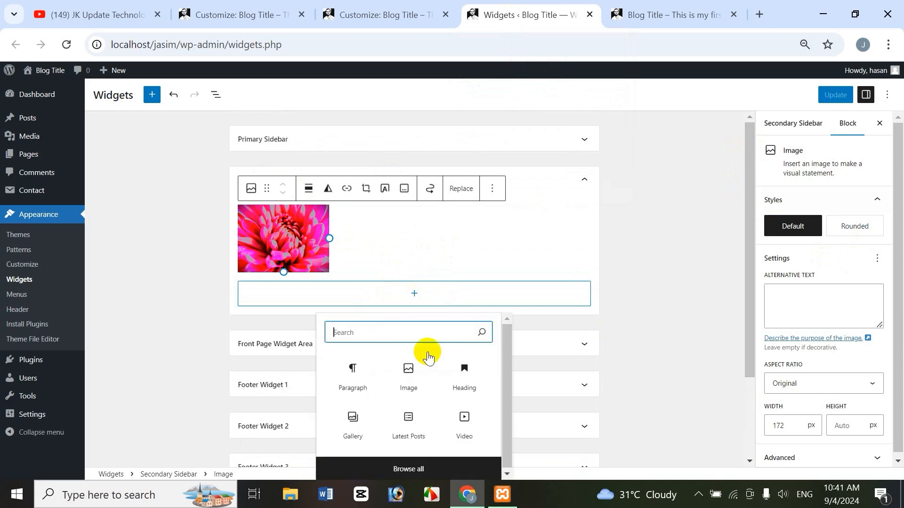
drag(503, 362, 495, 393)
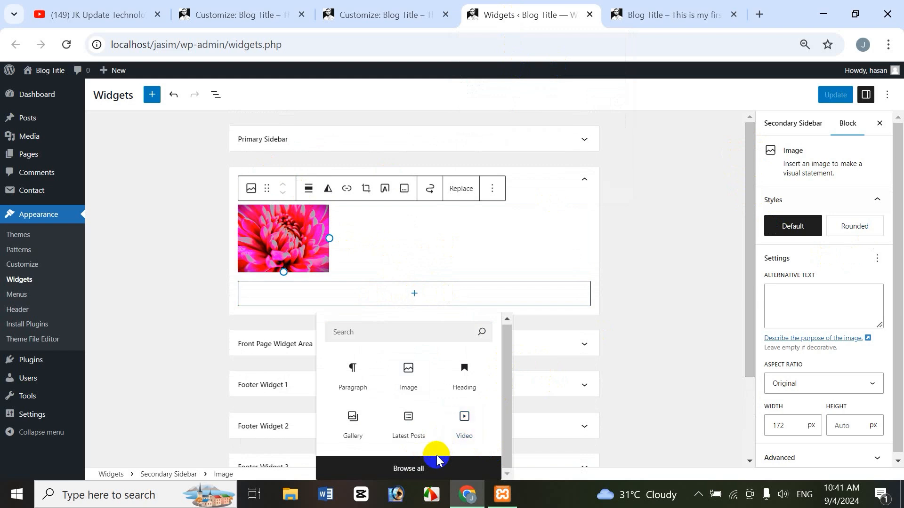
click(413, 470)
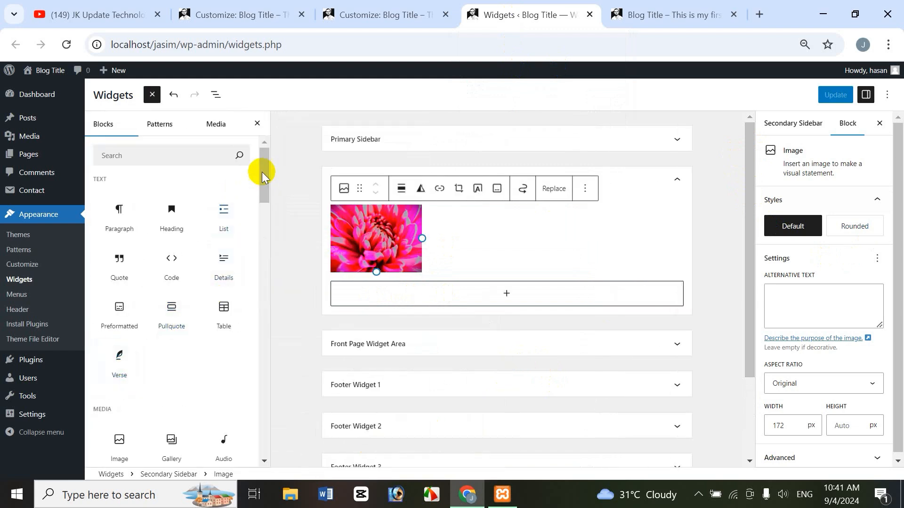
drag(262, 176, 262, 292)
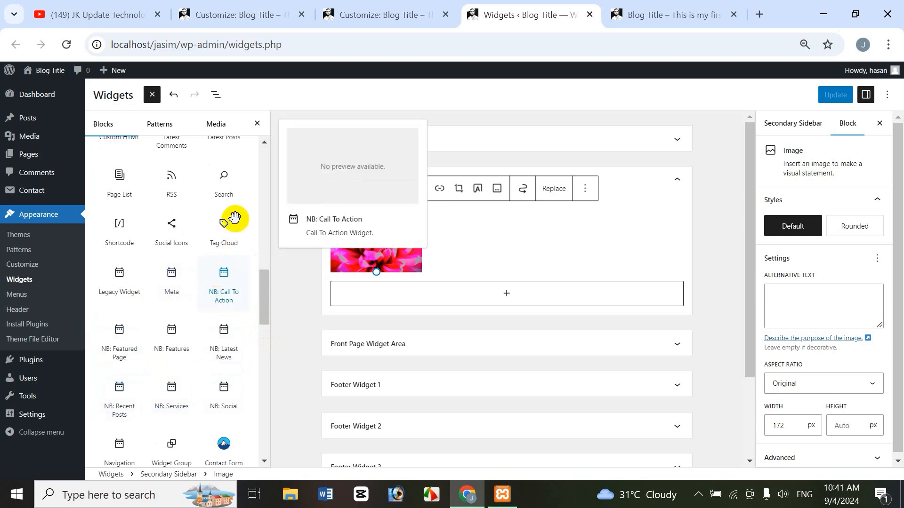
- Insert a Social Icons block below the image and add a Facebook icon to it
click(178, 244)
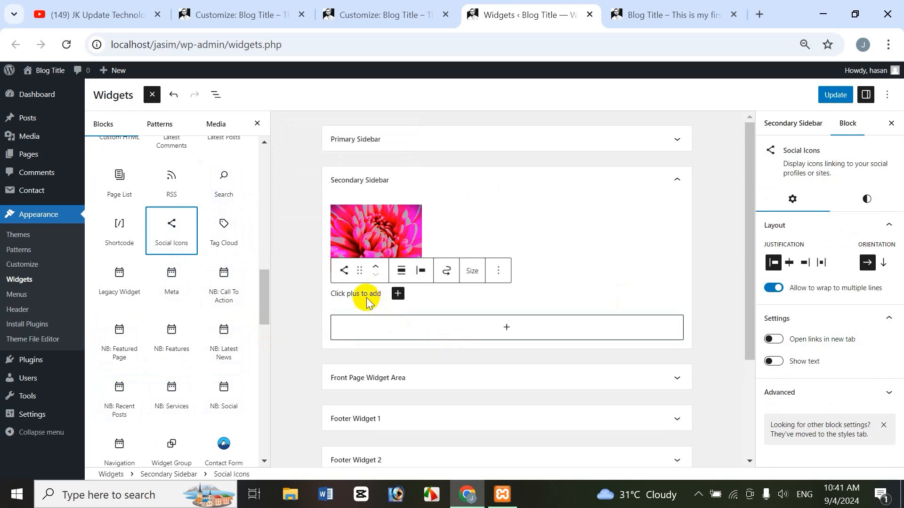
click(399, 294)
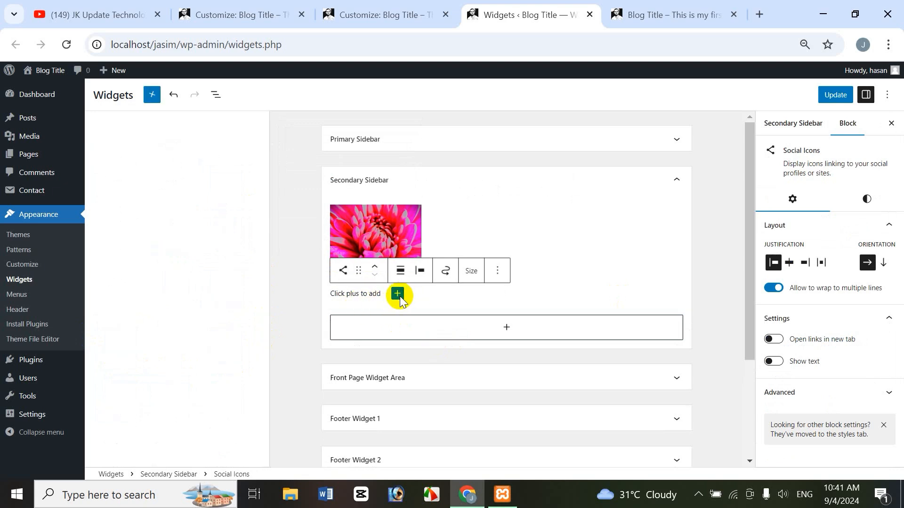
click(399, 296)
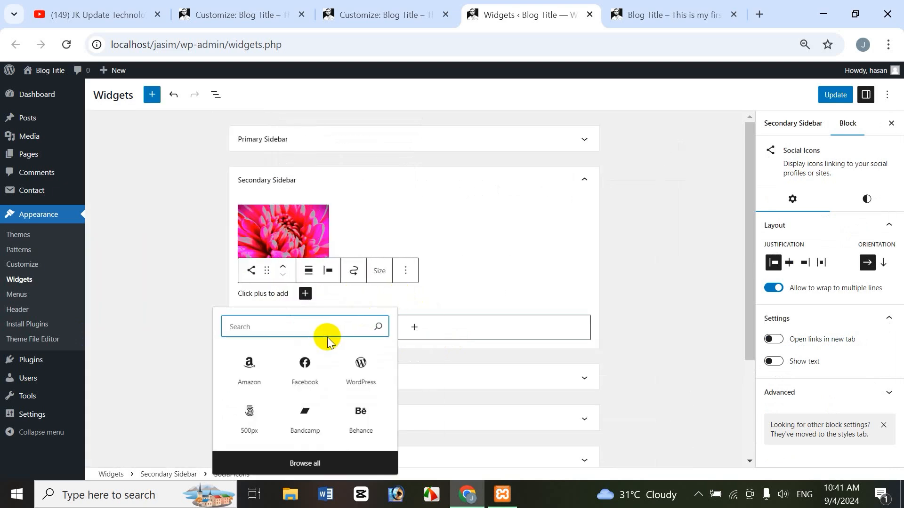
click(305, 367)
click(246, 297)
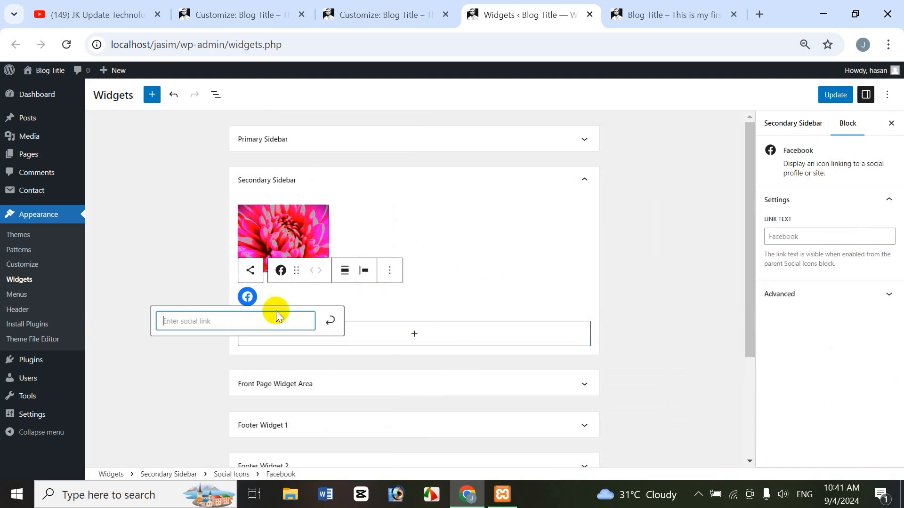
text(w)
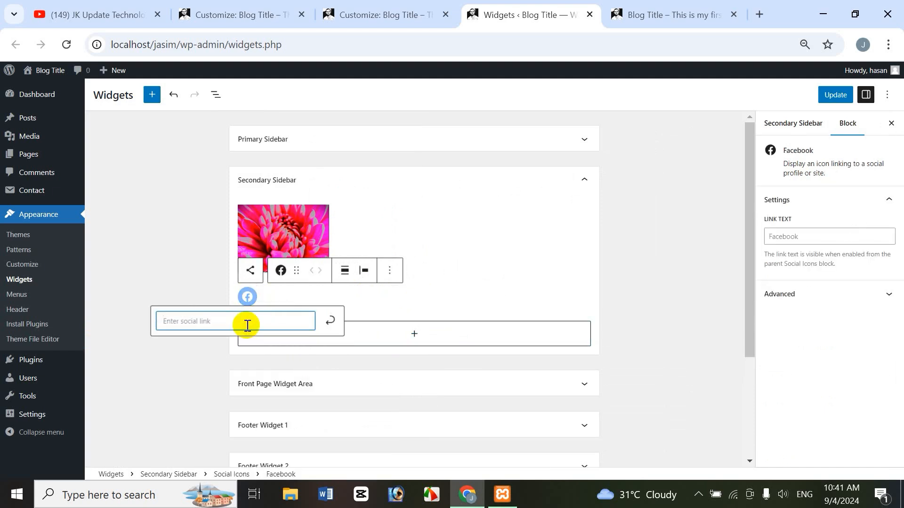
text(https)
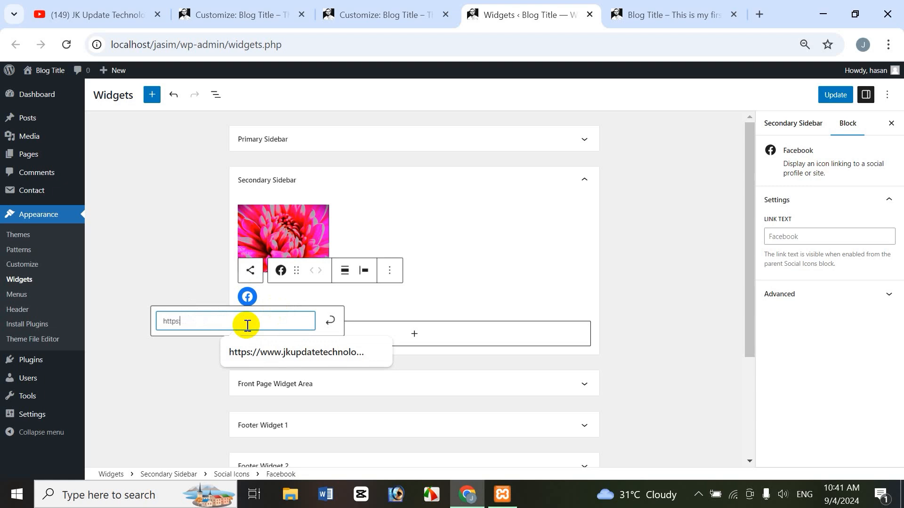
text(://facebook.com)
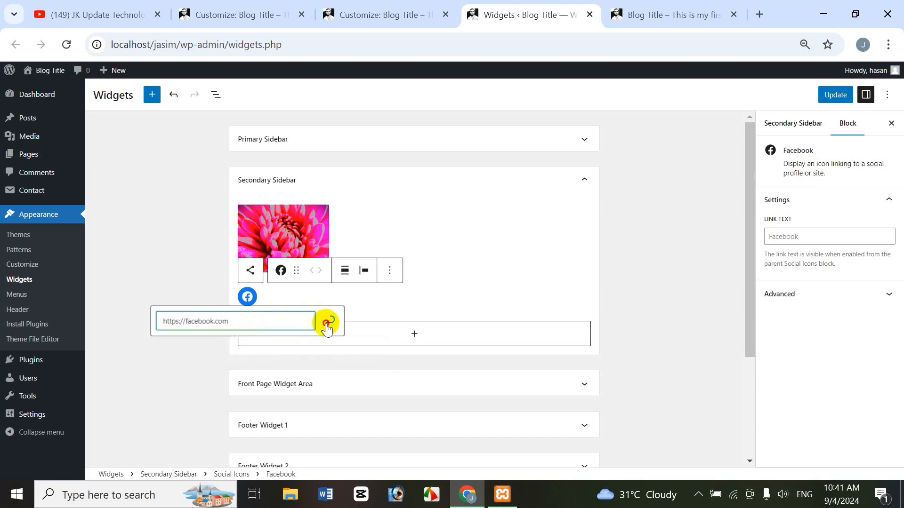
click(326, 323)
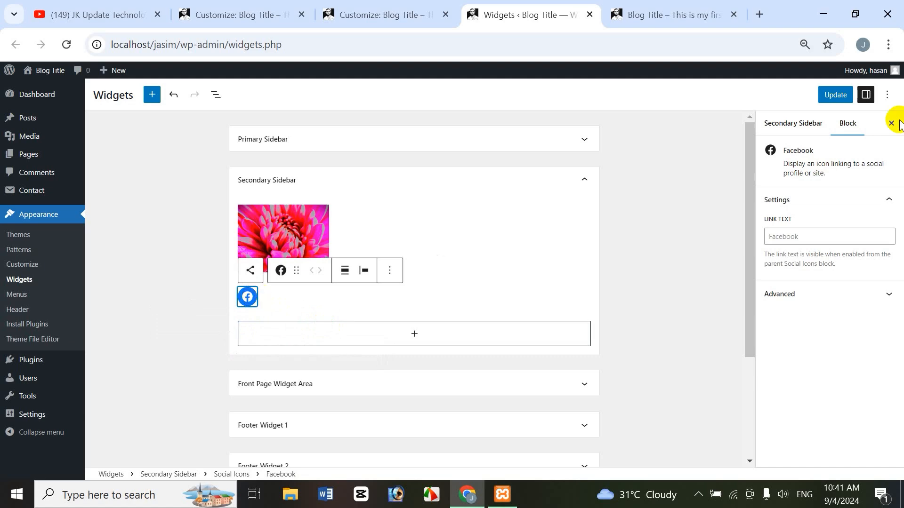
click(835, 96)
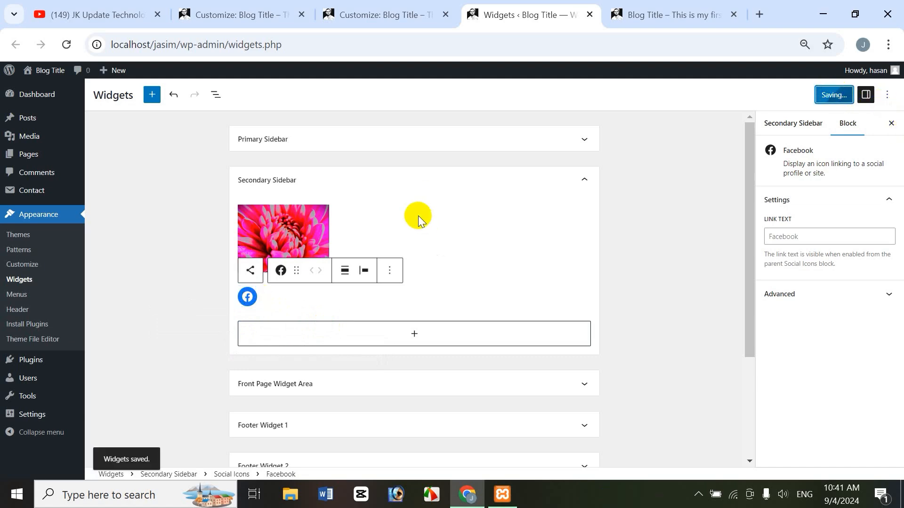
click(688, 19)
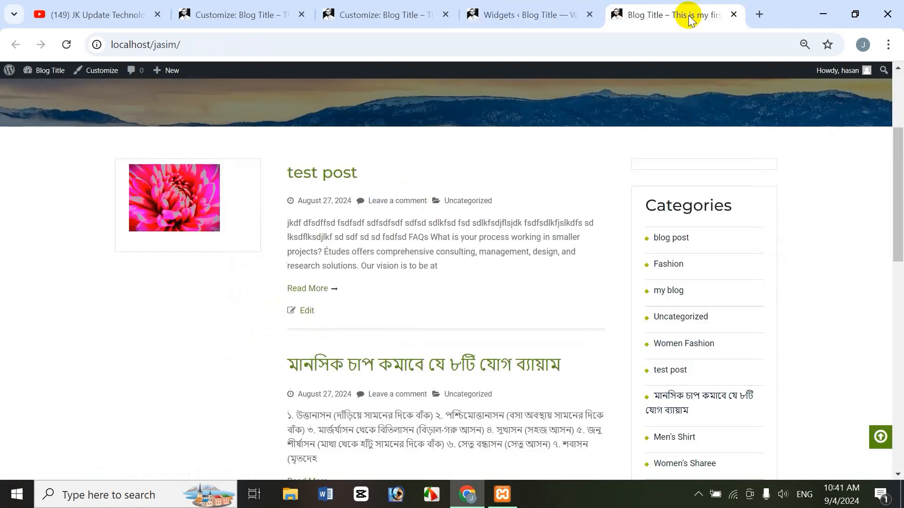
- Reload the front page and confirm the Facebook icon opens Facebook's login page
click(66, 41)
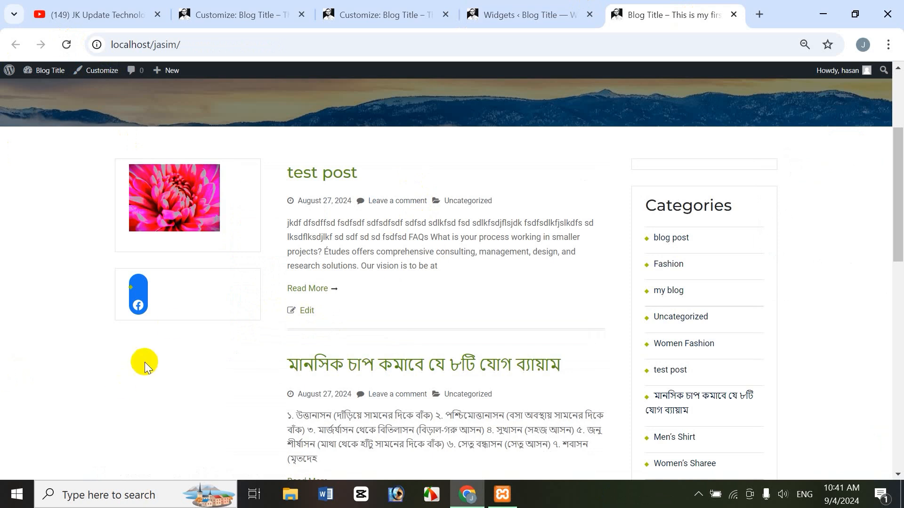
click(139, 305)
click(527, 13)
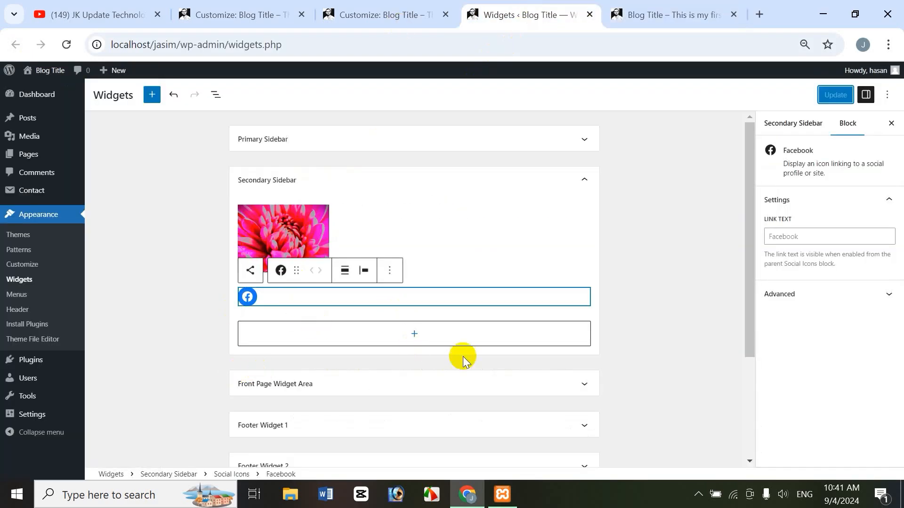
- Add a YouTube embed block below the Facebook icon from the full block library
click(414, 335)
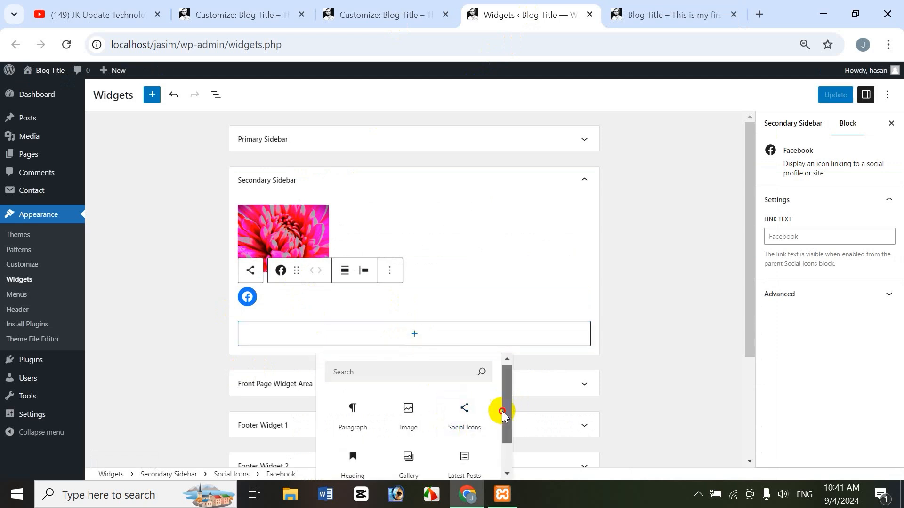
scroll(503, 415, down, 2)
click(412, 464)
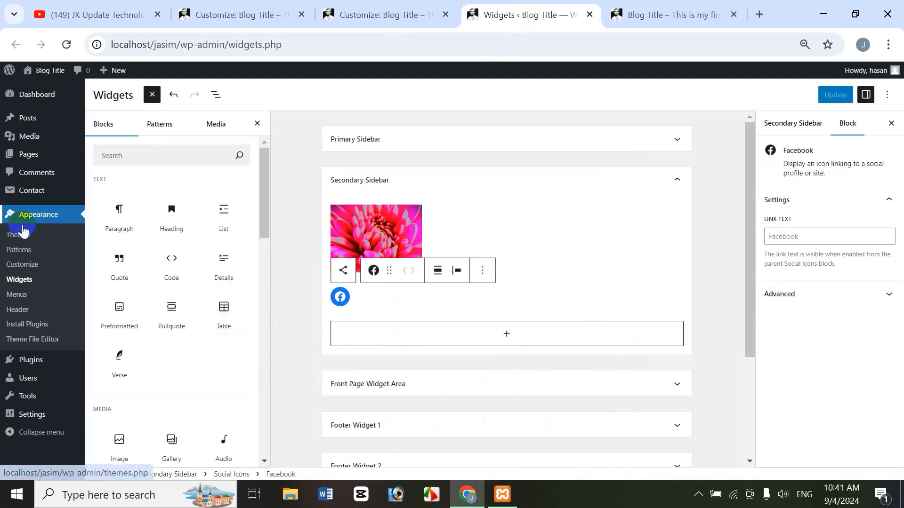
drag(260, 185, 267, 212)
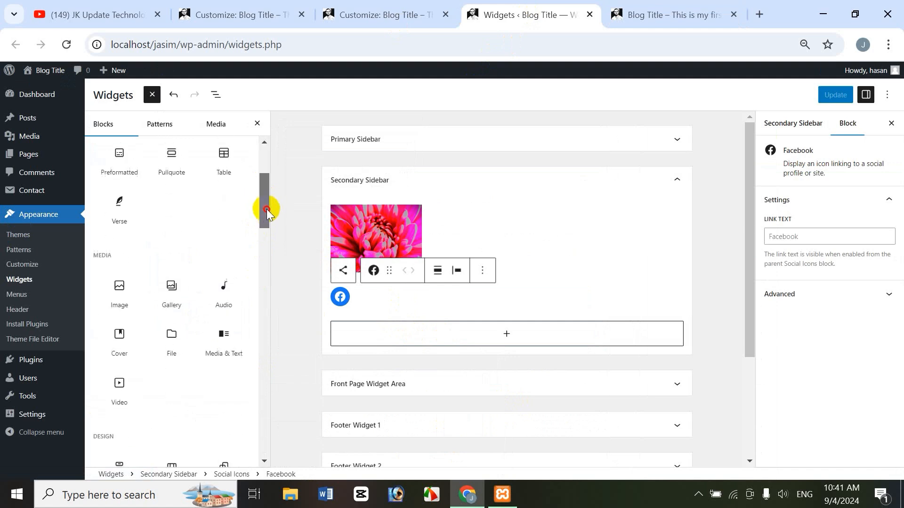
scroll(216, 232, down, 1)
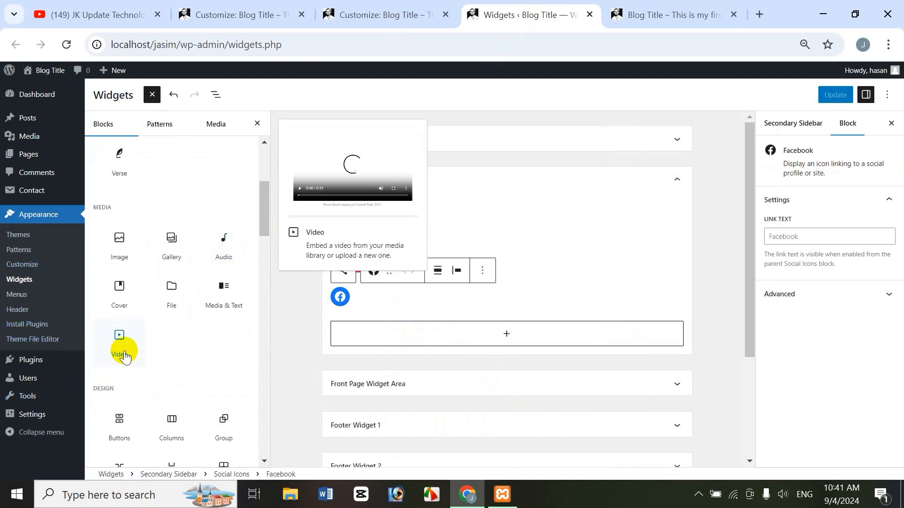
click(262, 298)
drag(262, 298, 264, 367)
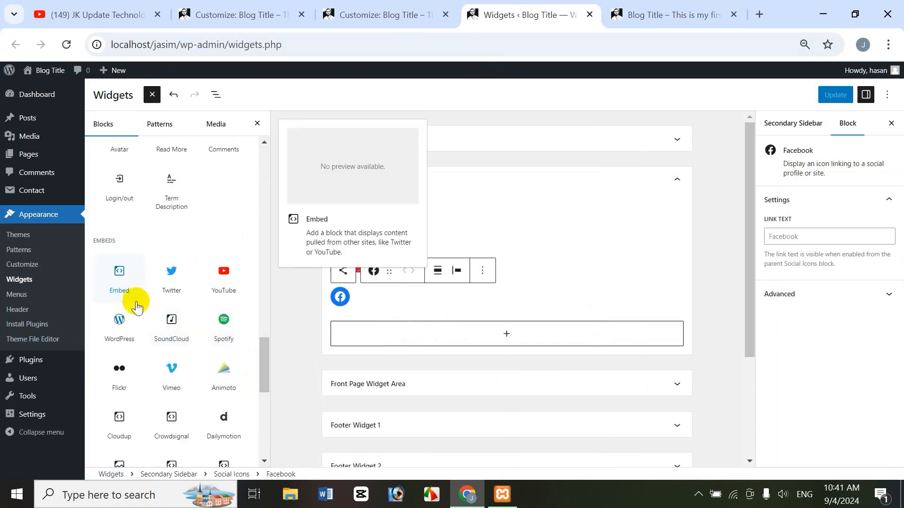
click(232, 291)
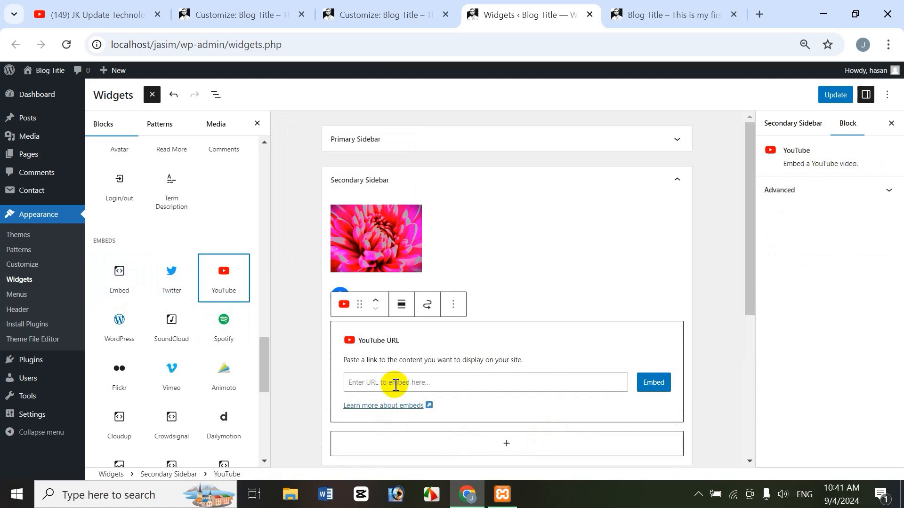
- Copy a tutorial video's link address from the YouTube channel tab
click(101, 15)
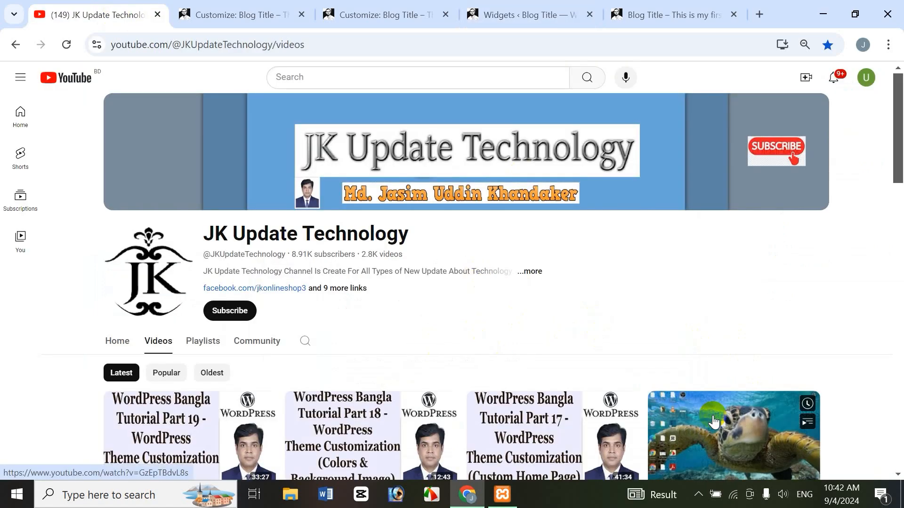
right_click(716, 414)
click(582, 255)
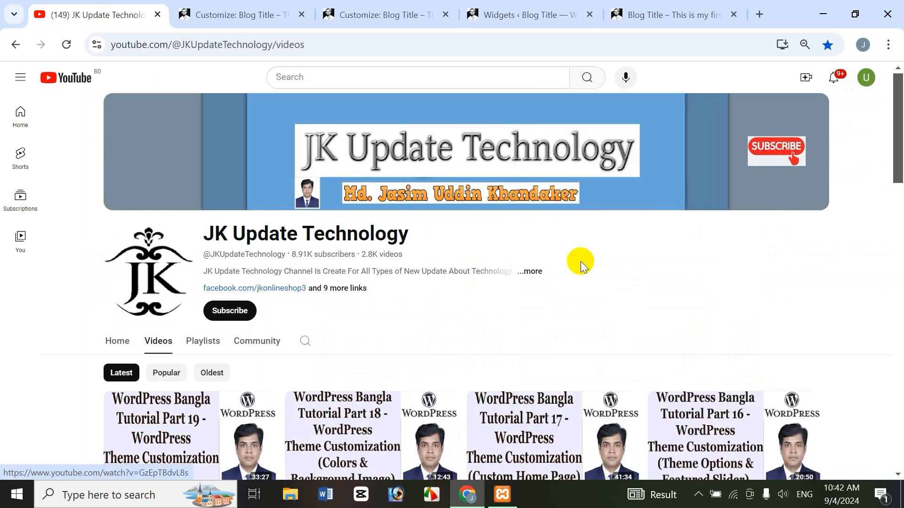
click(537, 26)
- Paste the copied video link into the YouTube block, embed it, and save with Update
click(403, 383)
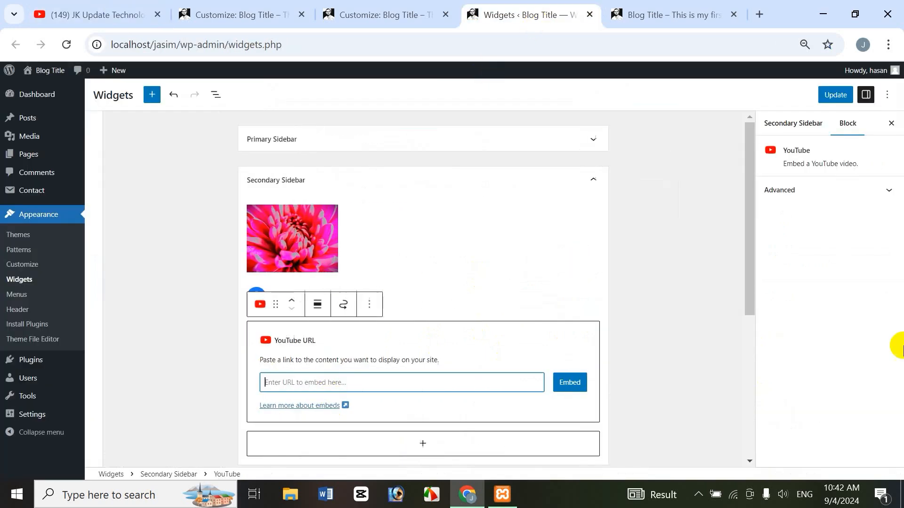
text(https://www.youtube.com/watch?v=GzEpTBdvL8s)
click(563, 385)
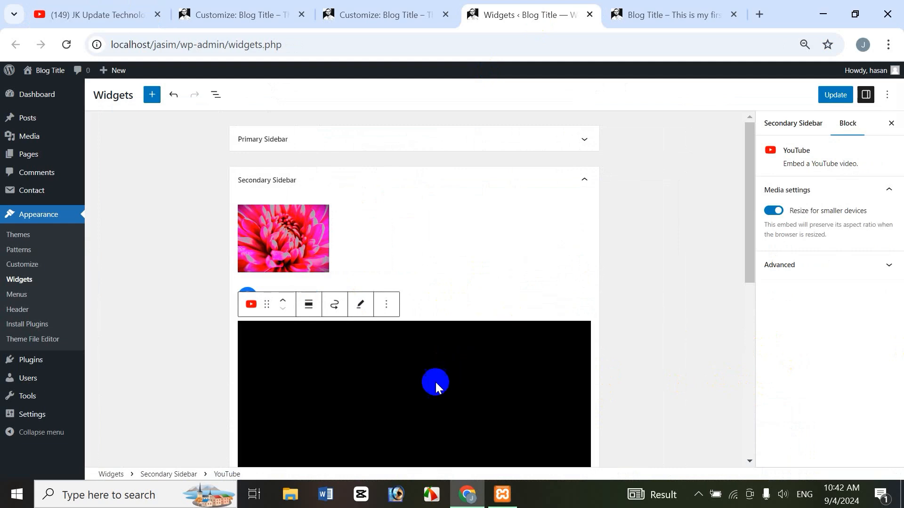
click(833, 96)
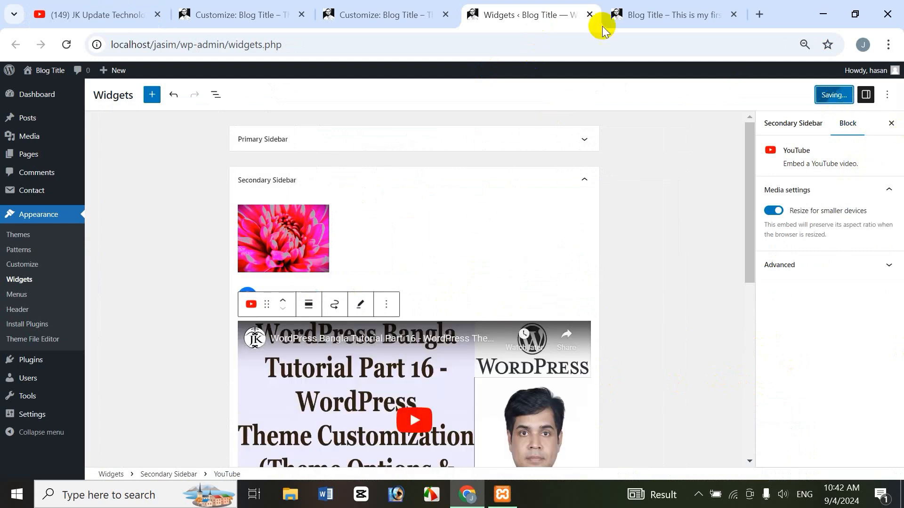
click(659, 19)
- Reload the front page to confirm the YouTube video shows in the sidebar, then return to the widgets
click(65, 47)
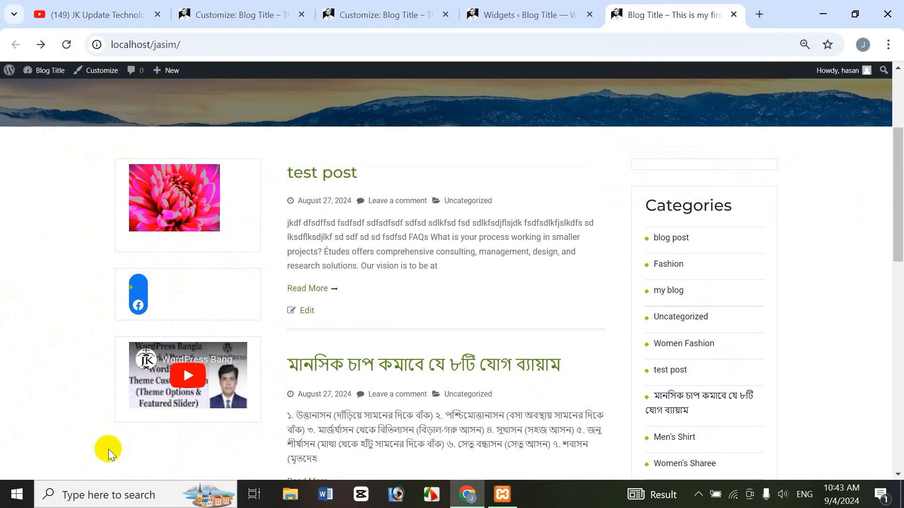
click(536, 19)
drag(750, 169, 749, 272)
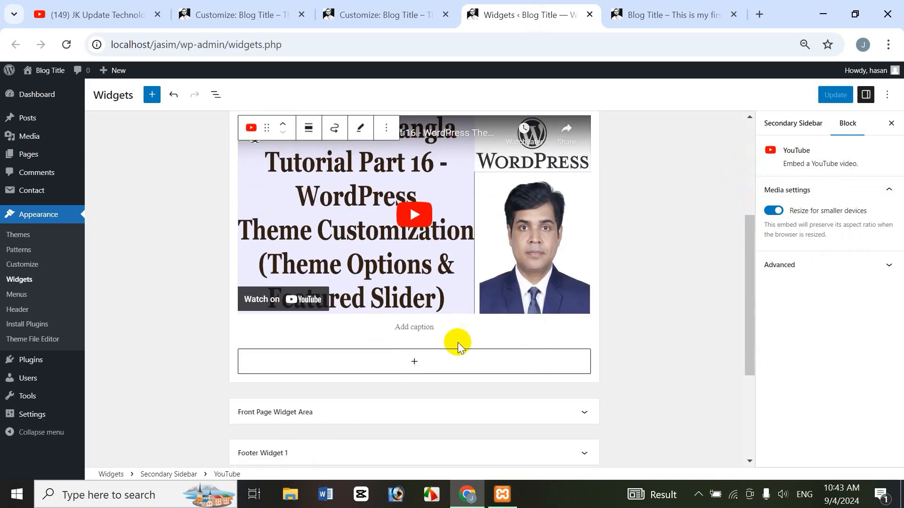
- Deselect the video and collapse the Secondary Sidebar widget area
click(417, 363)
click(682, 295)
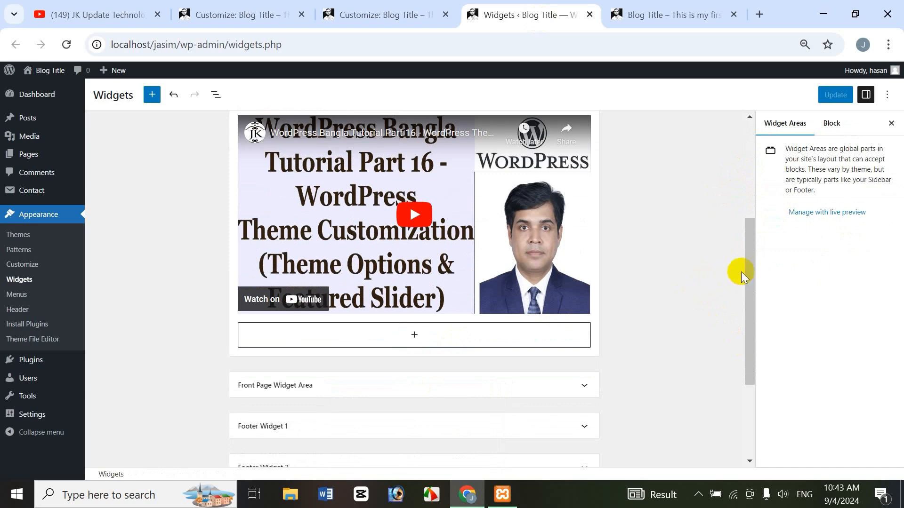
drag(748, 271, 724, 121)
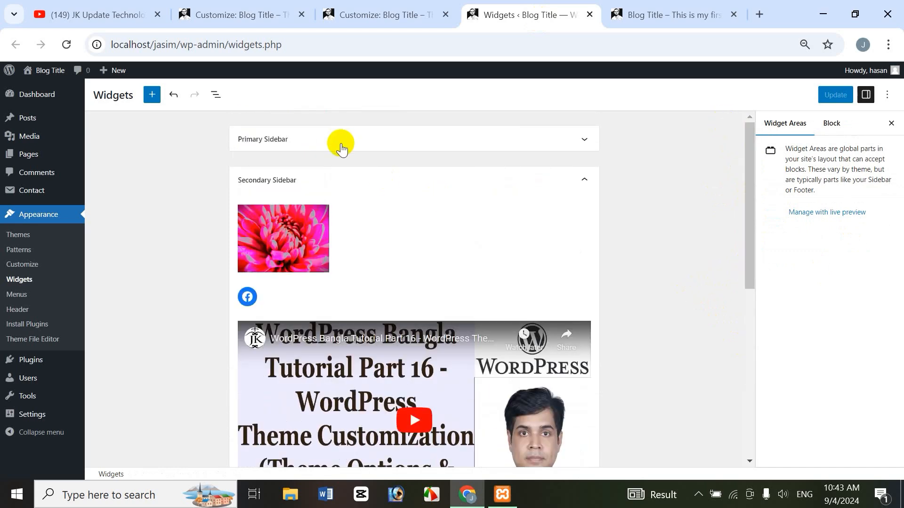
click(585, 181)
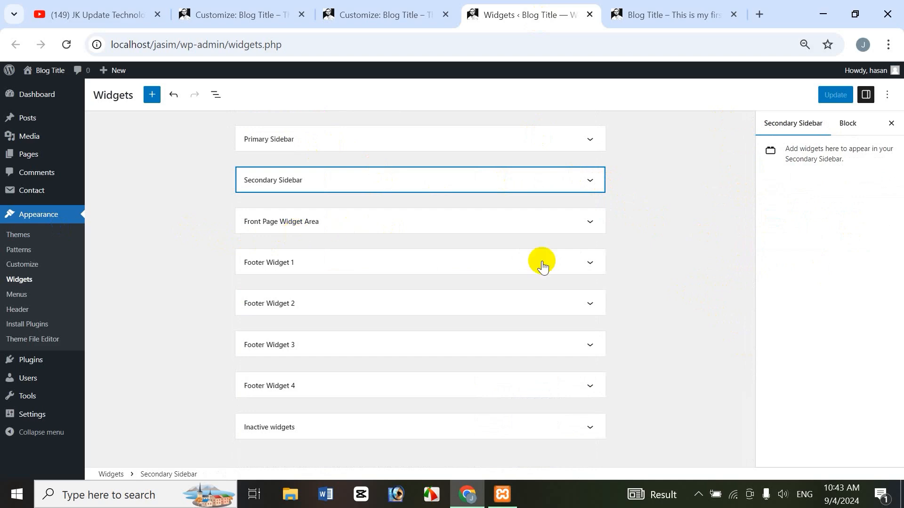
- Check the top of the front page, then expand the Front Page Widget Area holding only the JK logo
click(666, 13)
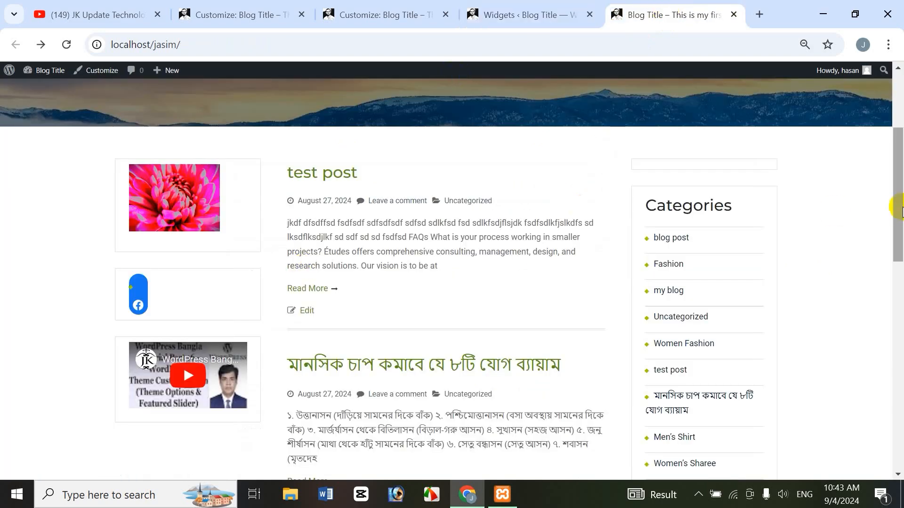
scroll(901, 151, up, 1)
scroll(901, 151, up, 3)
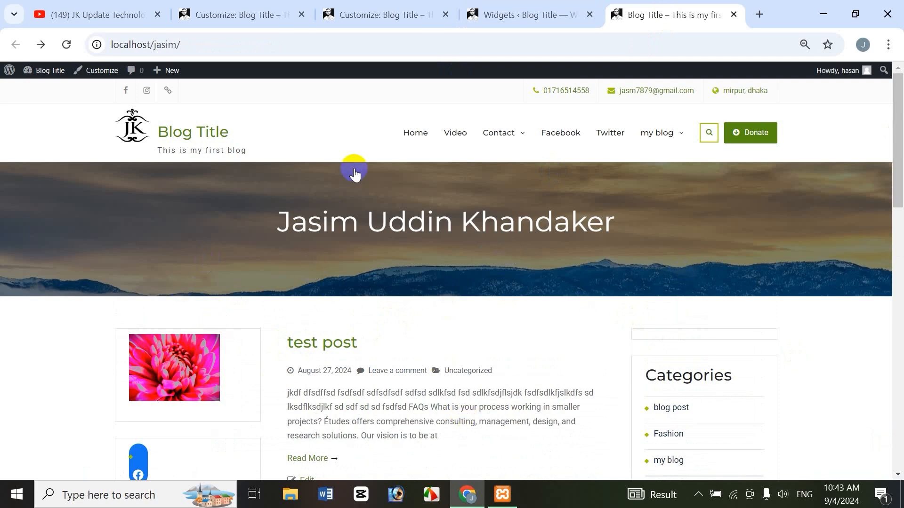
click(527, 14)
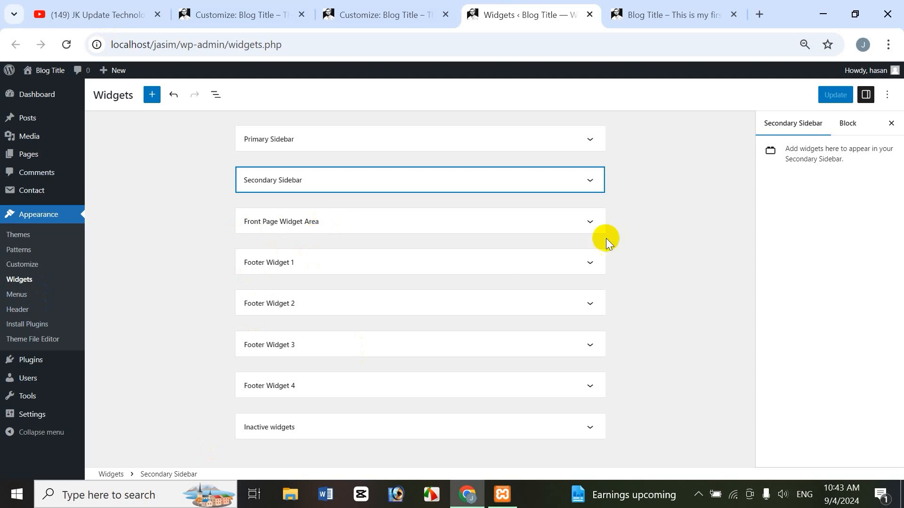
click(589, 222)
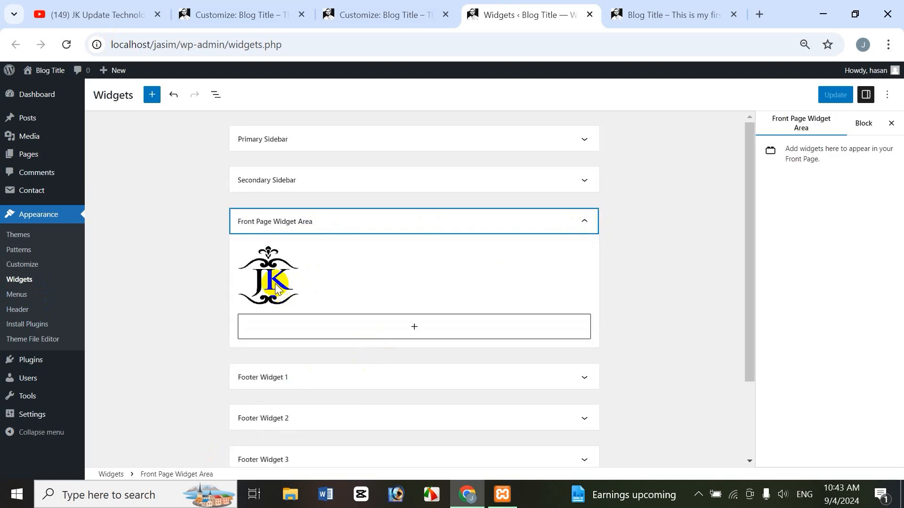
- Compare the reloaded front page with the widget area, then bring up the Customizer's Layout Options
click(682, 15)
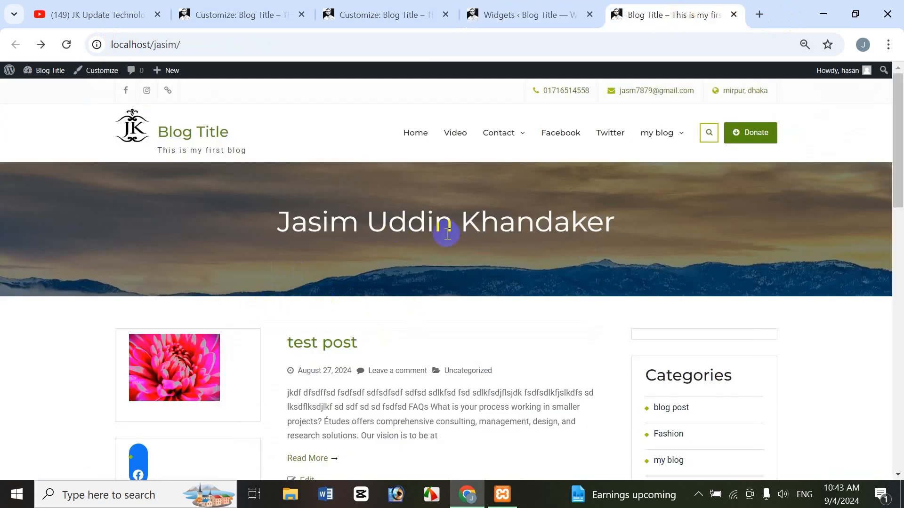
click(531, 21)
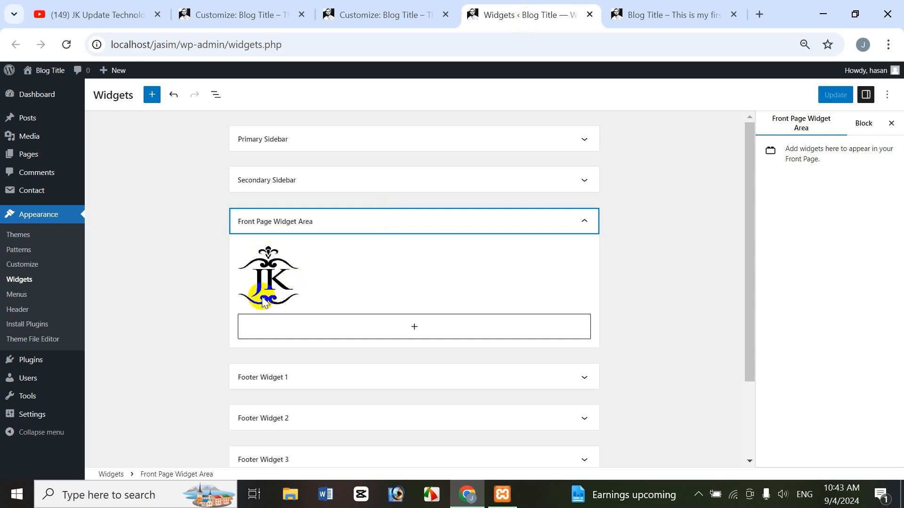
click(692, 14)
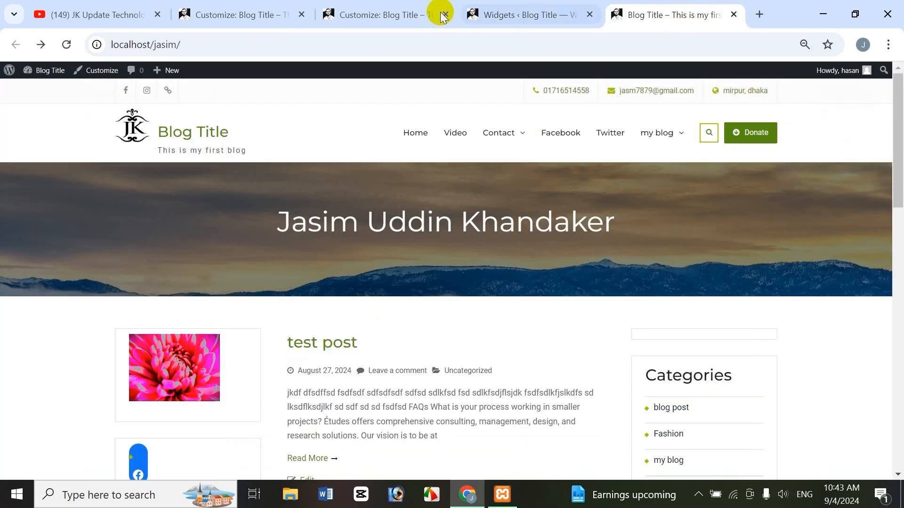
click(489, 14)
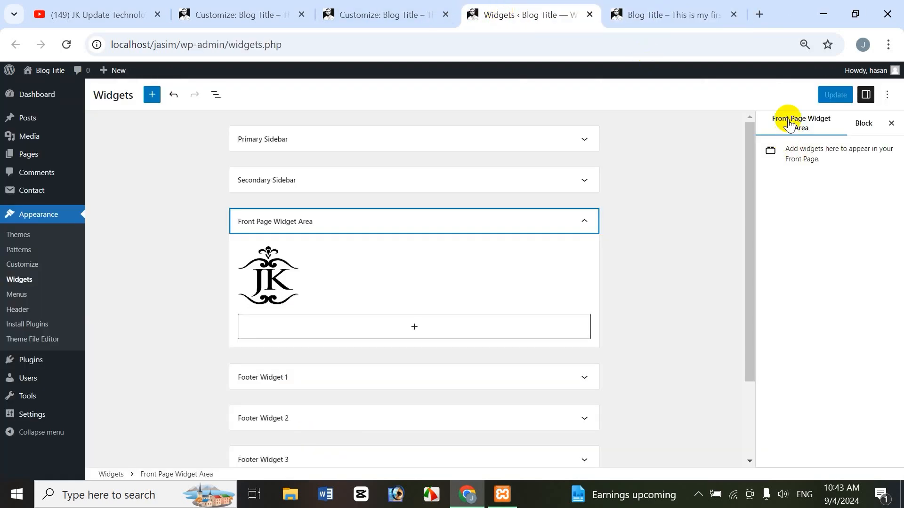
click(682, 14)
click(15, 44)
click(71, 46)
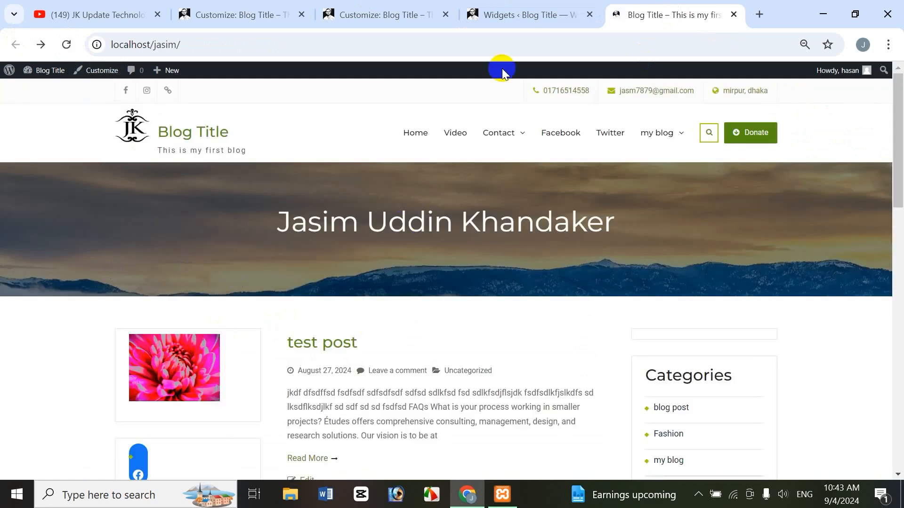
click(525, 16)
click(625, 18)
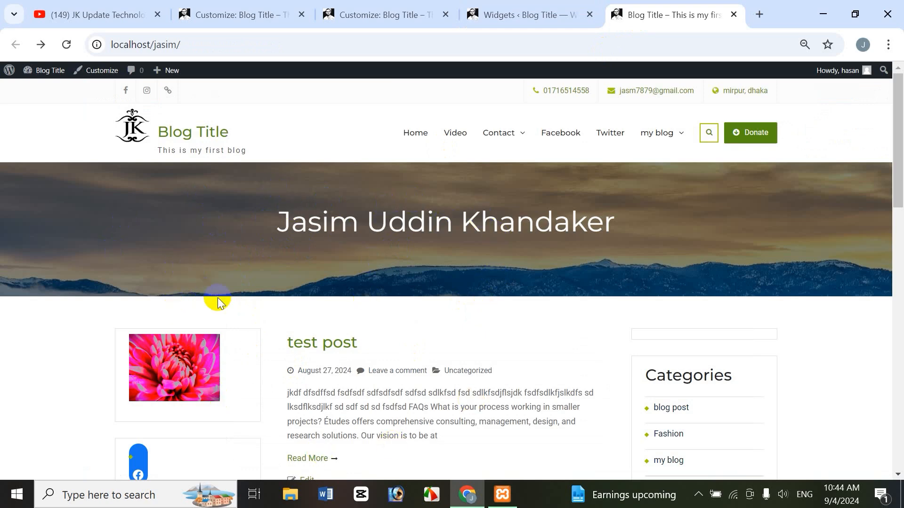
click(225, 16)
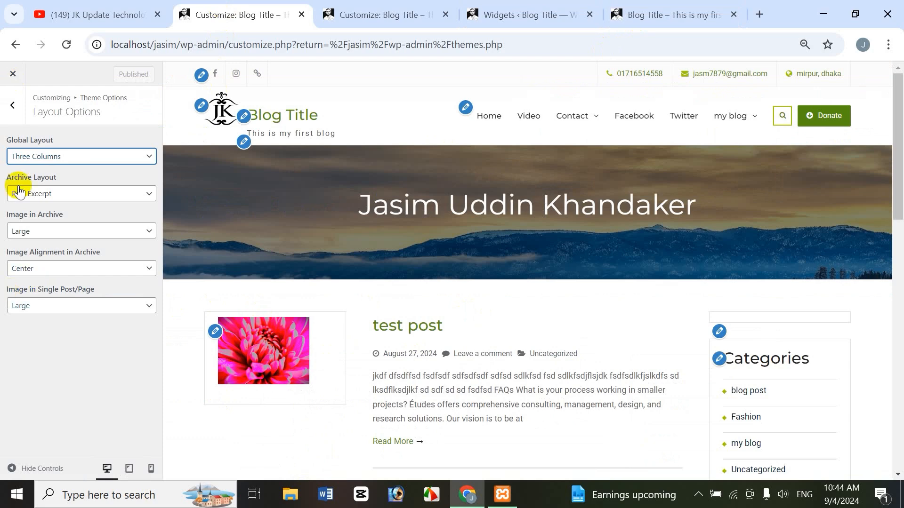
- Close the Customizer and open the Reading Settings page
click(10, 74)
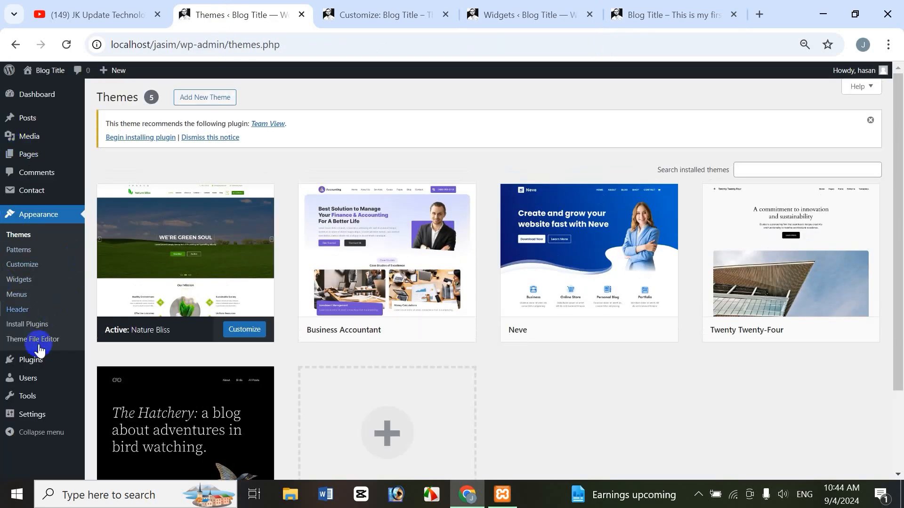
mouse_move(26, 414)
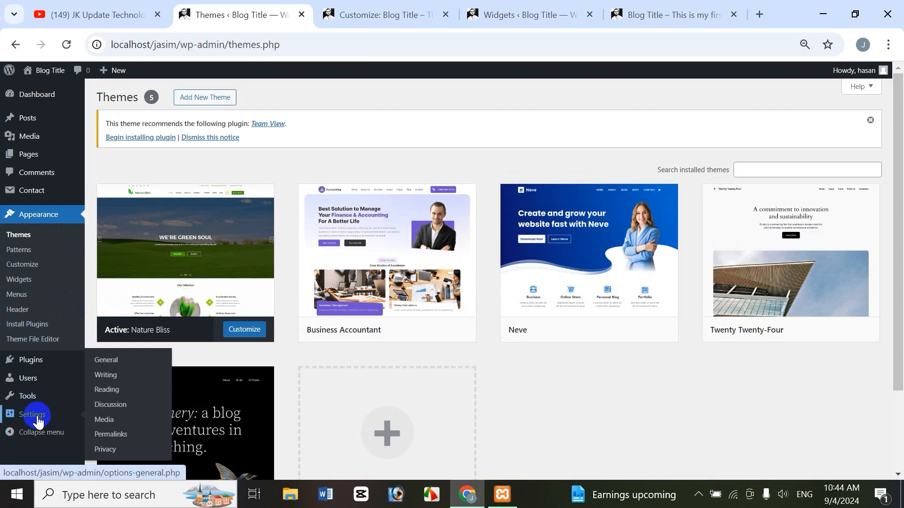
click(114, 389)
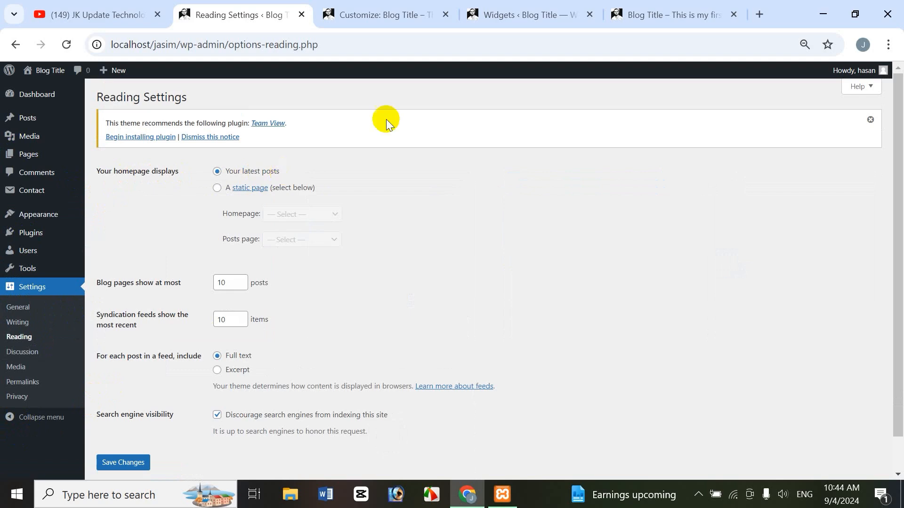
- Scroll through the front page, then return to Reading Settings
click(665, 14)
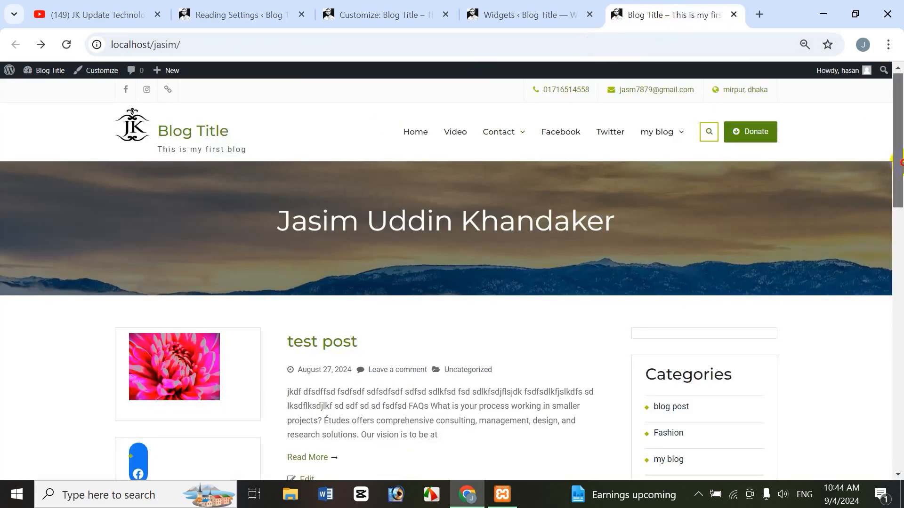
scroll(861, 246, down, 3)
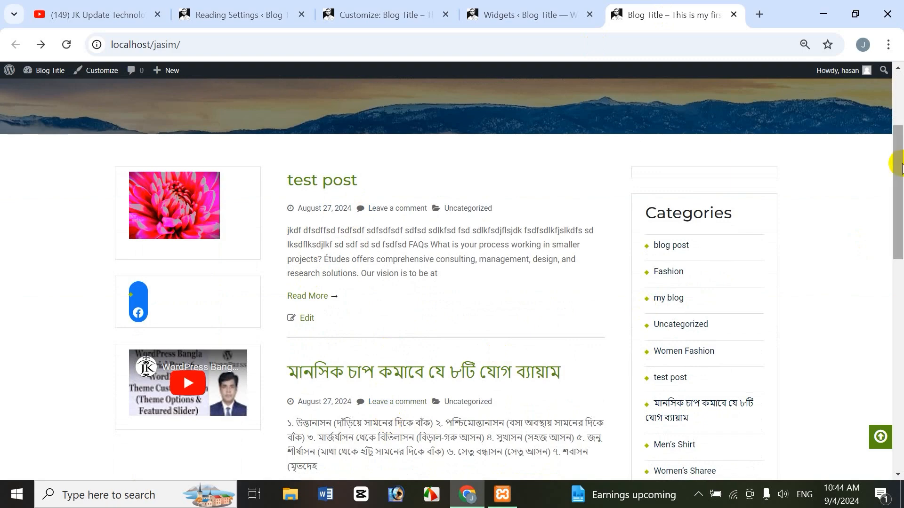
drag(896, 162, 899, 109)
scroll(900, 121, down, 3)
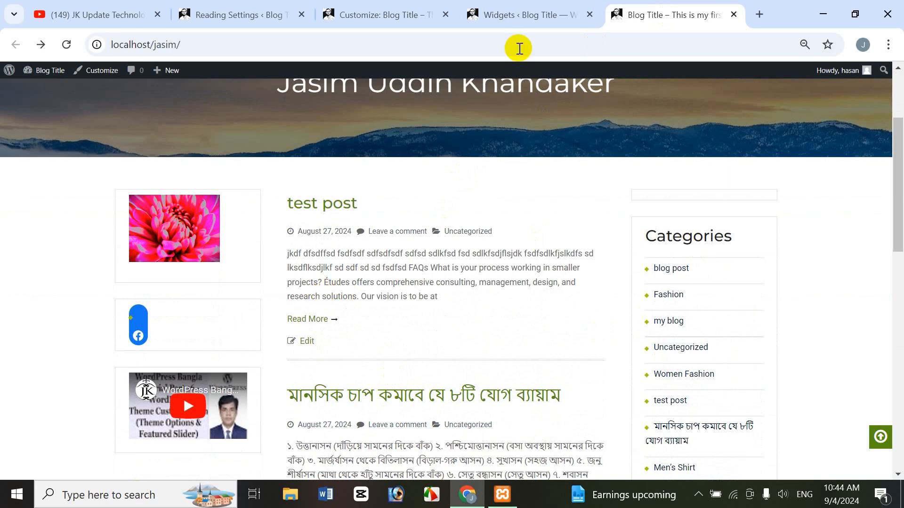
click(207, 17)
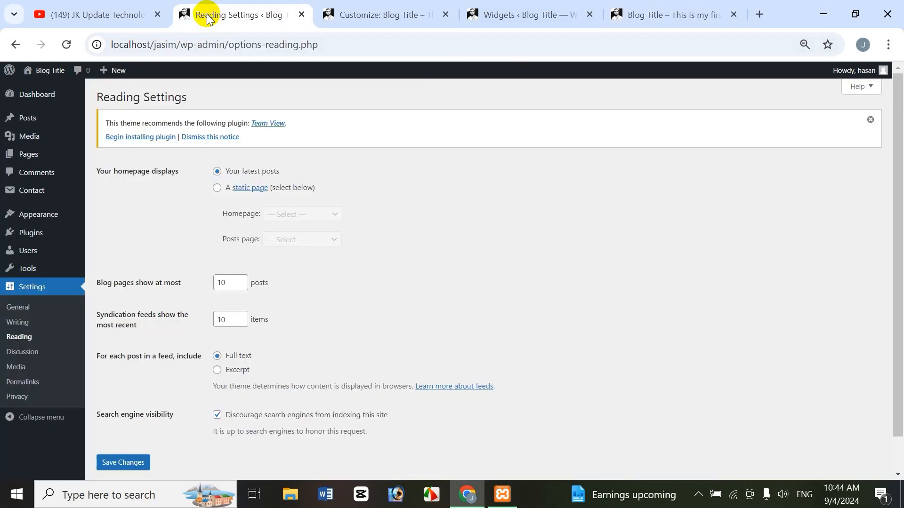
- Set the homepage to the static page 'Home', save the Reading Settings, and view the front page
click(217, 188)
click(315, 217)
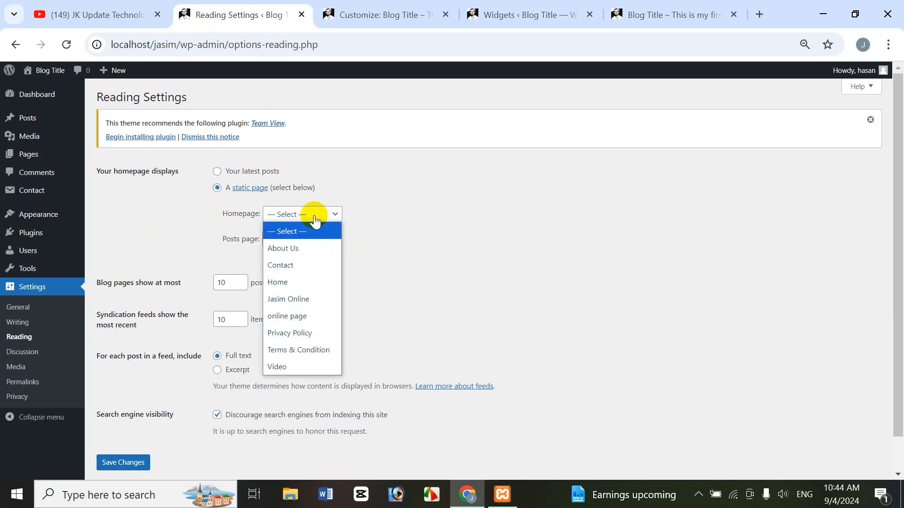
click(300, 280)
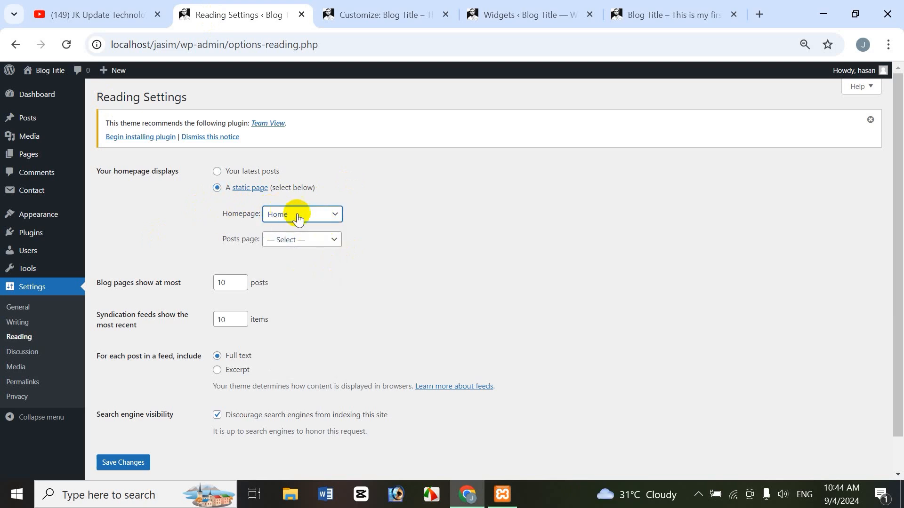
click(121, 463)
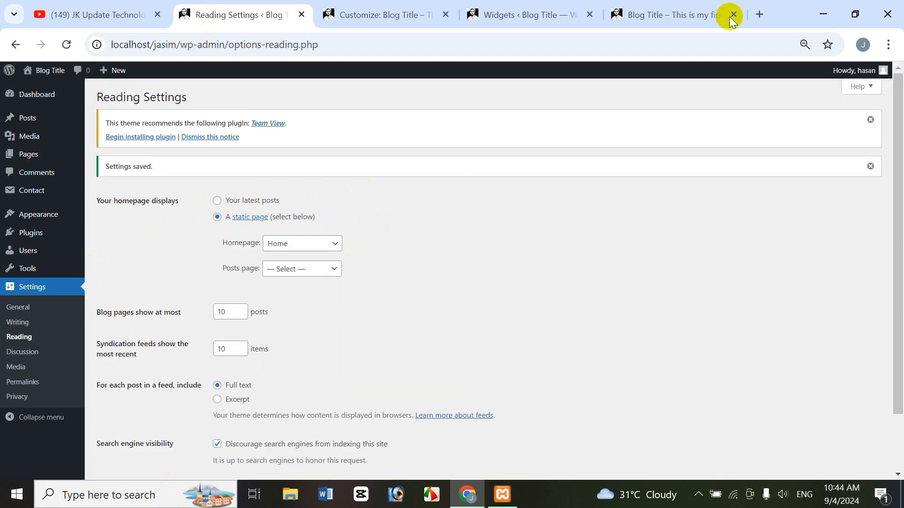
click(638, 15)
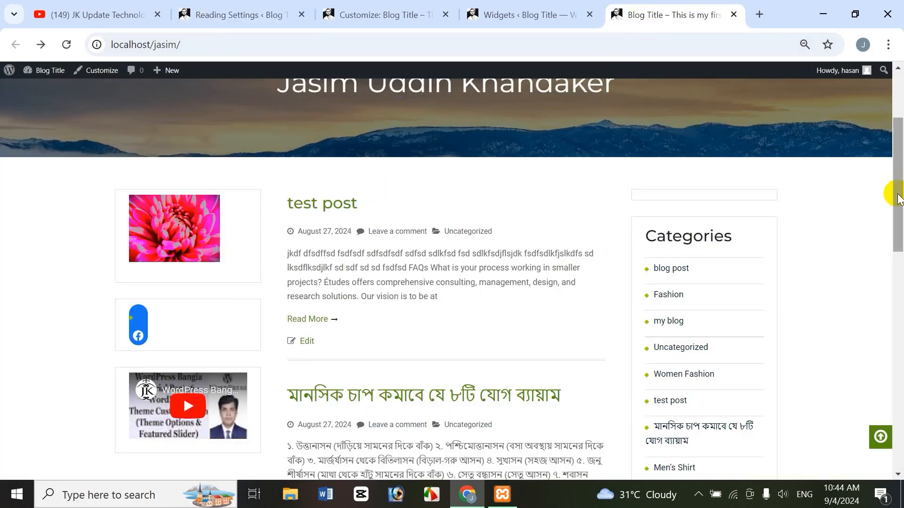
- Reload the front page and check that the JK logo appears above the lavender image
scroll(898, 198, up, 3)
click(565, 19)
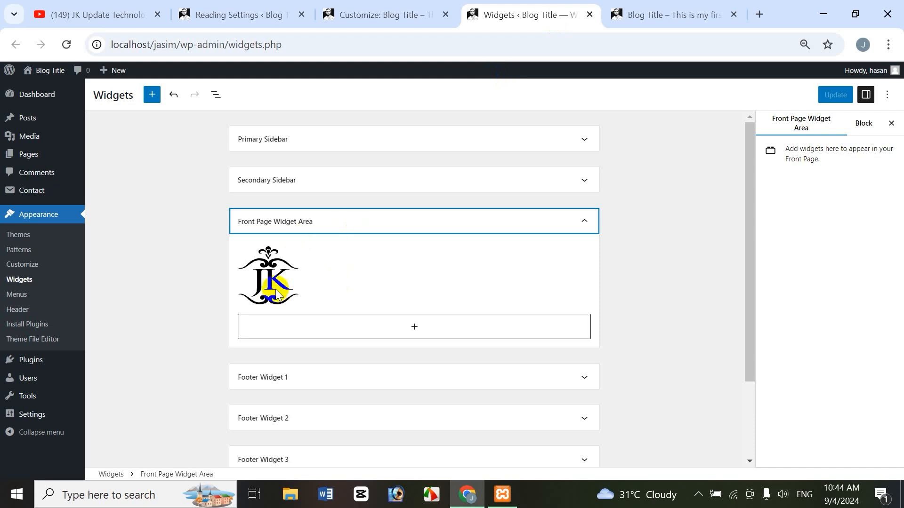
click(680, 14)
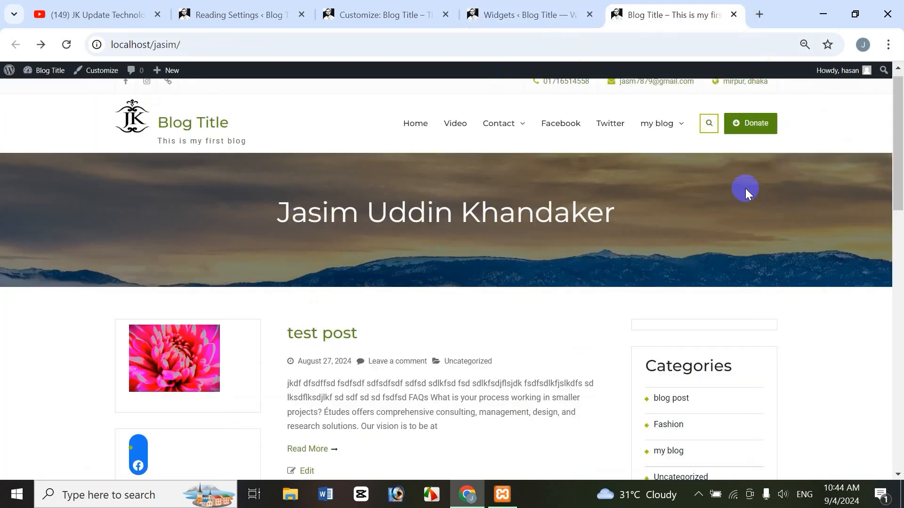
click(66, 44)
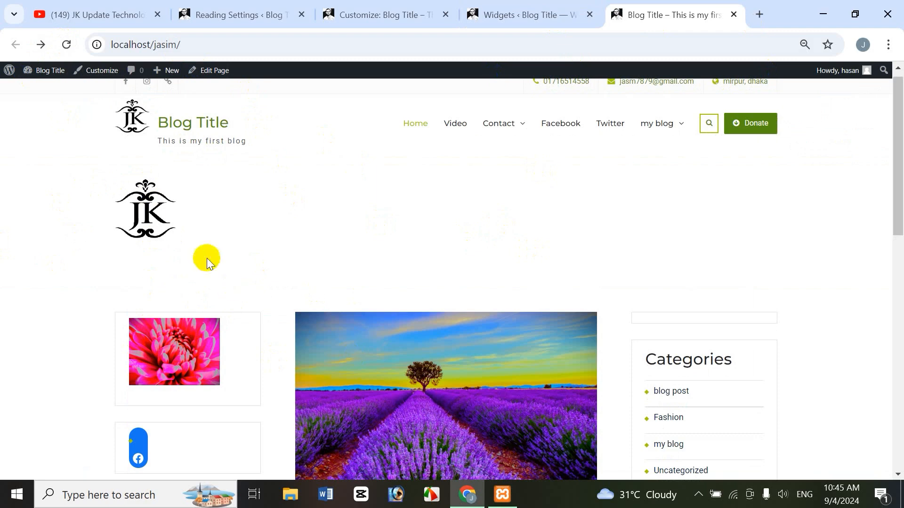
click(495, 15)
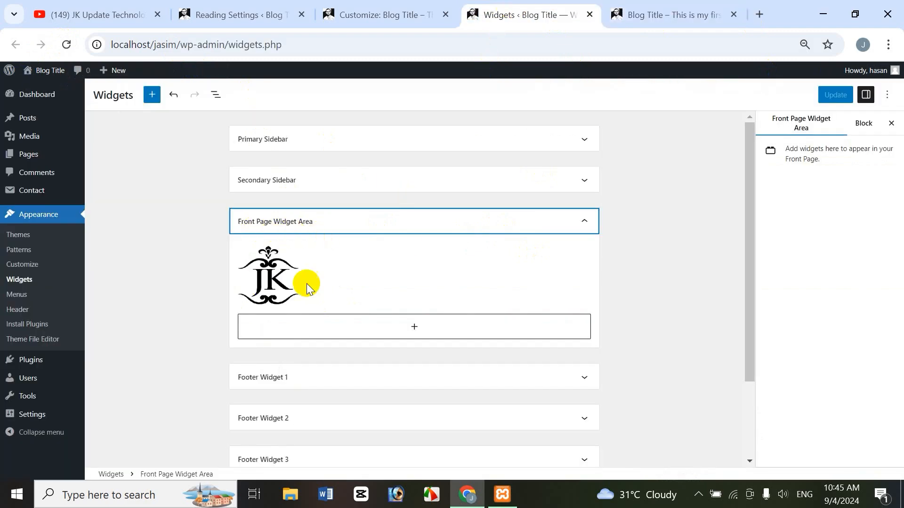
click(664, 18)
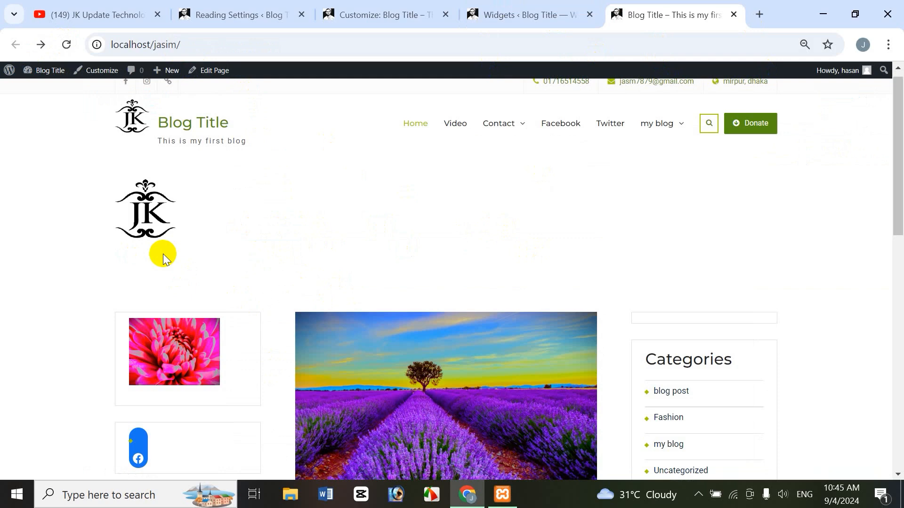
drag(900, 200, 902, 251)
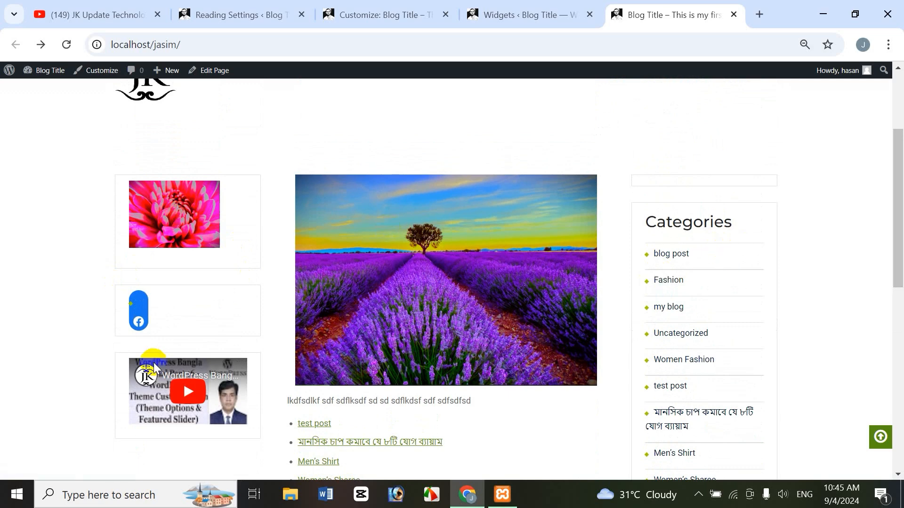
drag(902, 254, 902, 170)
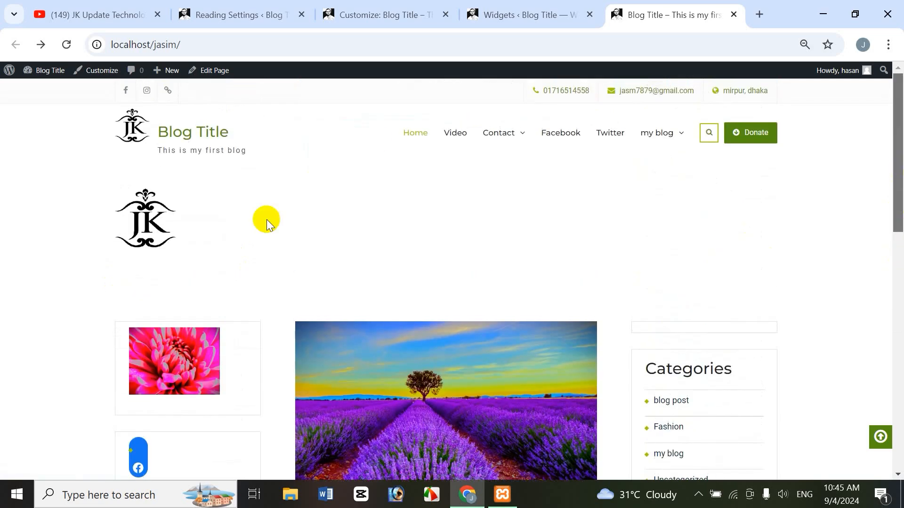
click(509, 19)
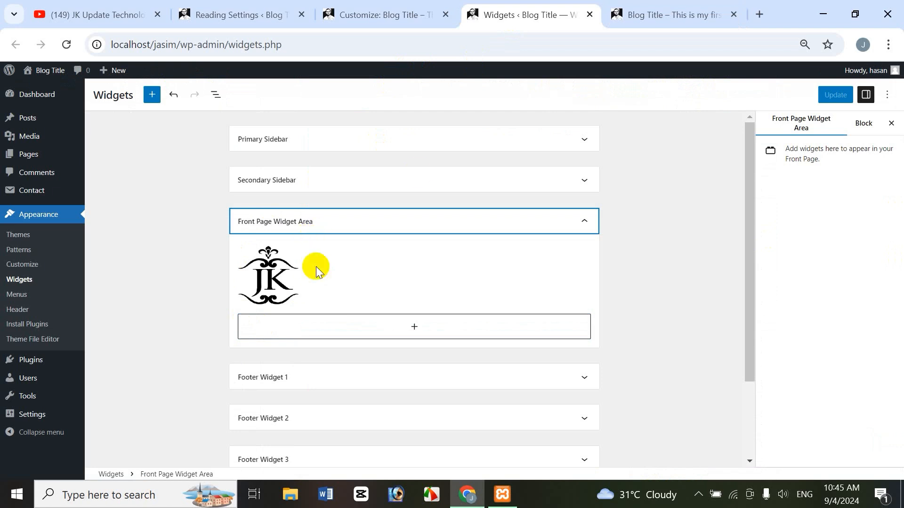
click(715, 7)
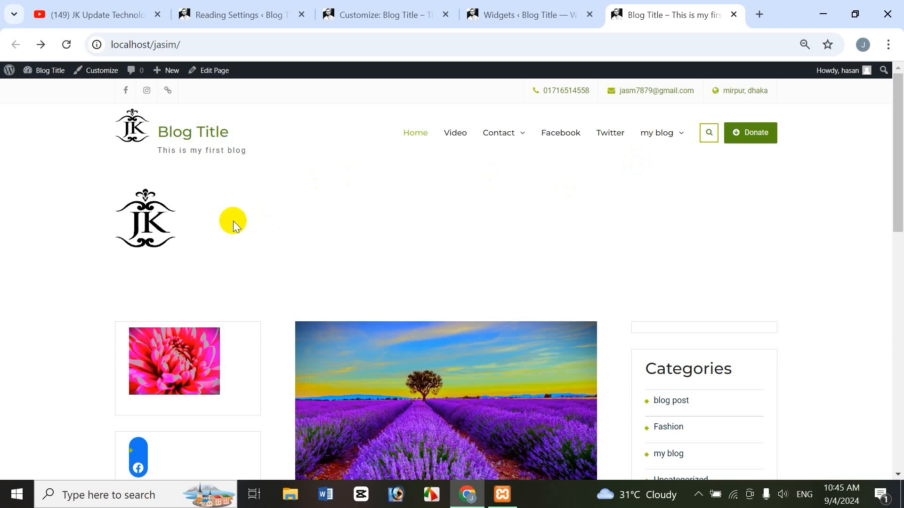
- Delete the JK logo image block from the Front Page Widget Area
click(531, 14)
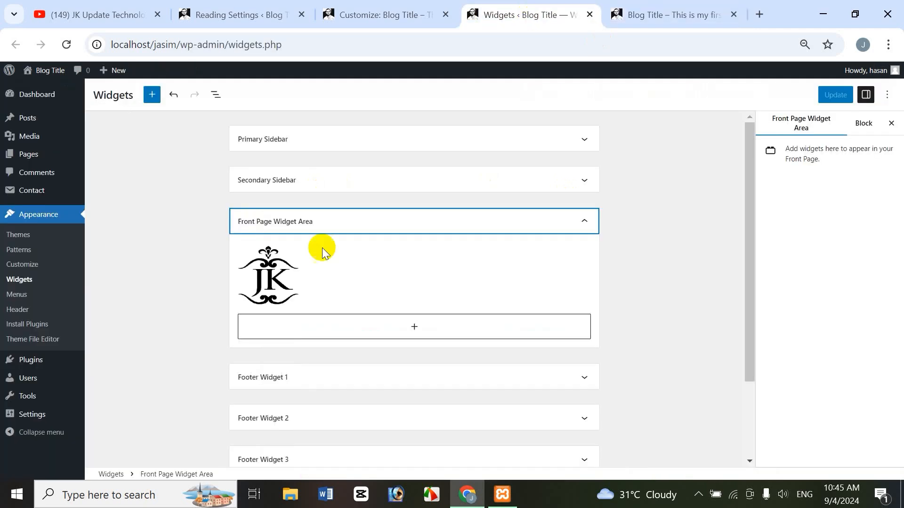
click(284, 277)
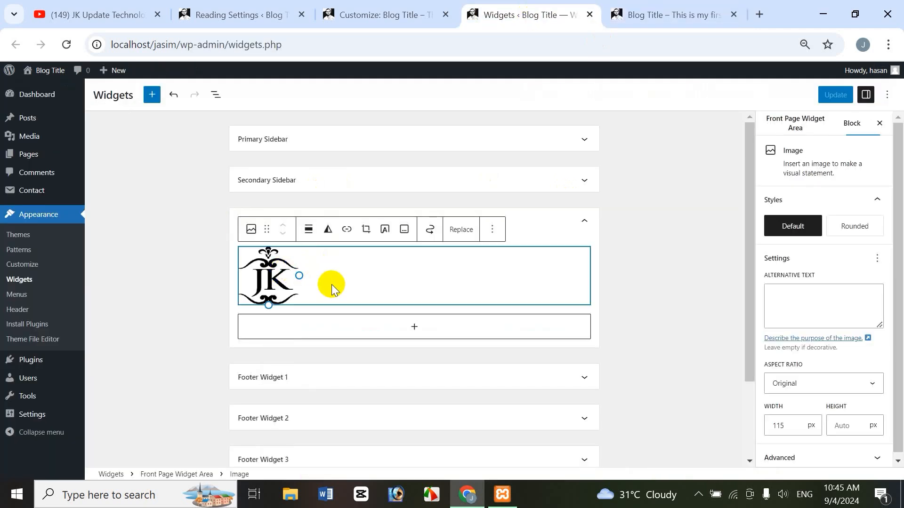
key(Delete)
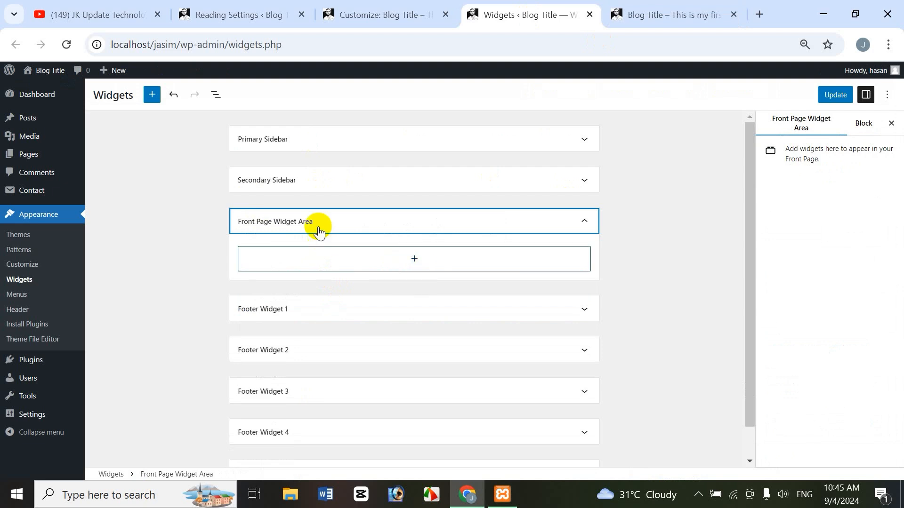
- Add a Calendar block in the logo's place and update the widgets
click(410, 264)
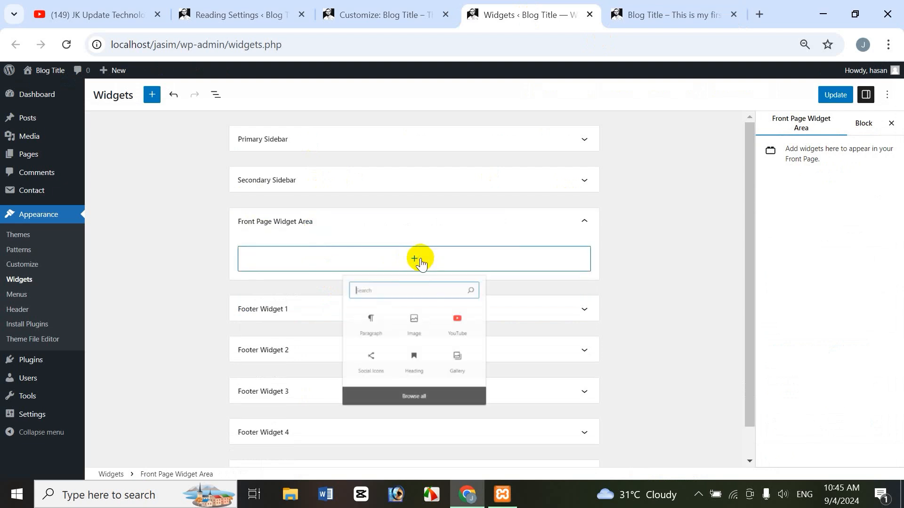
click(411, 436)
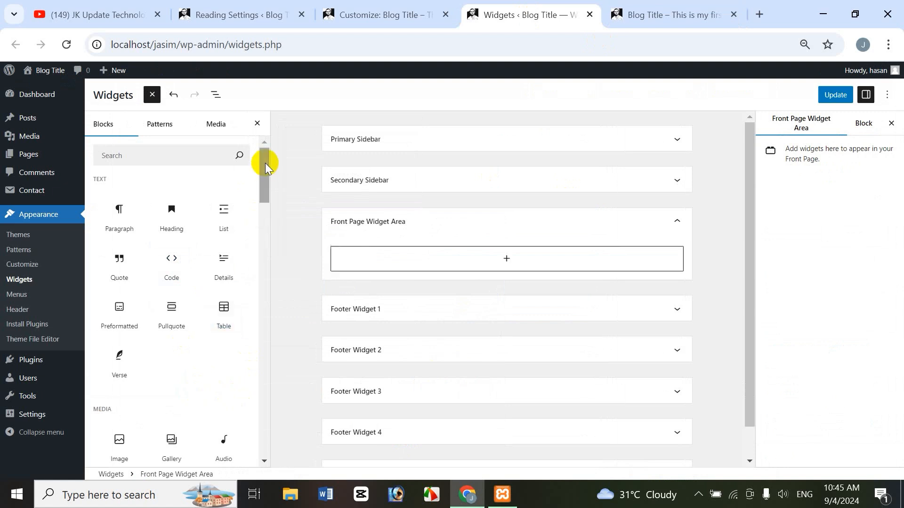
drag(265, 163, 261, 239)
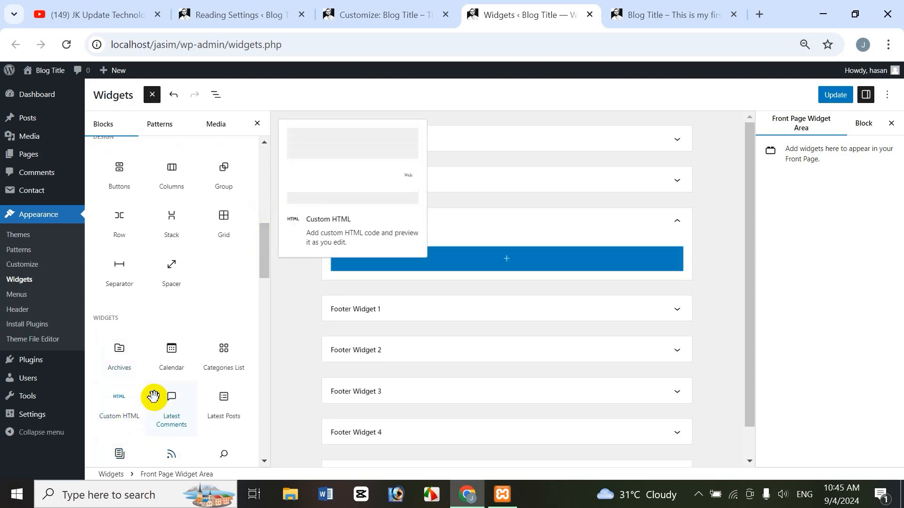
click(170, 363)
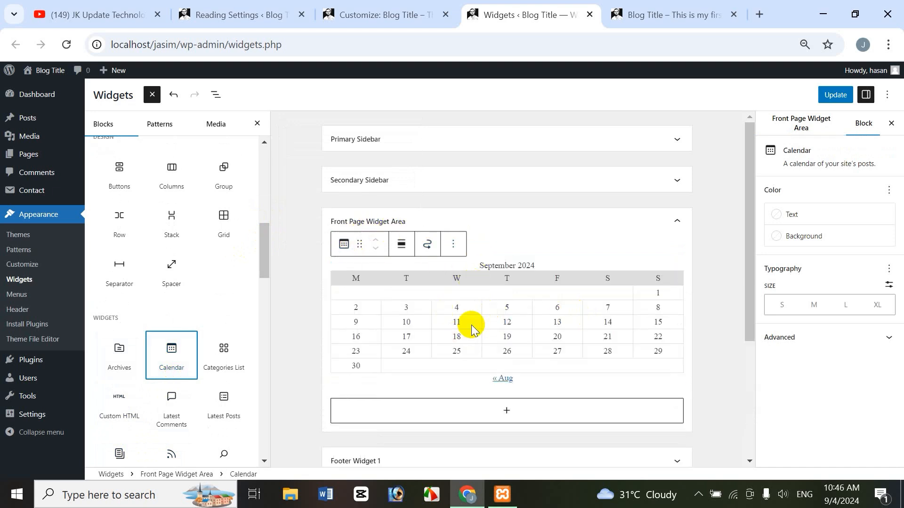
click(835, 95)
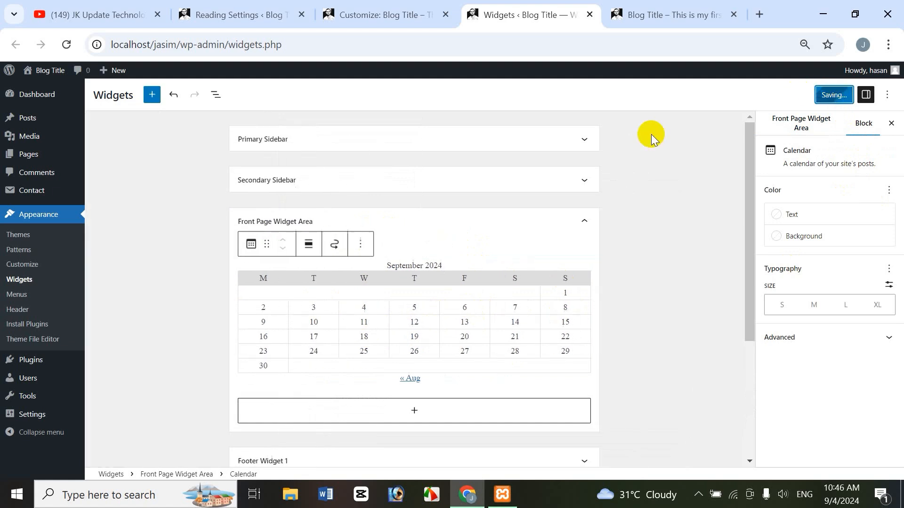
click(682, 15)
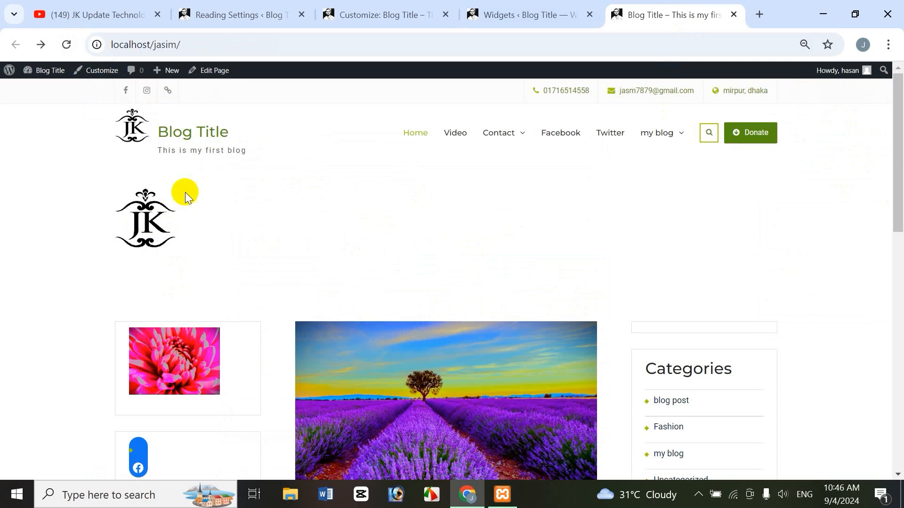
click(67, 45)
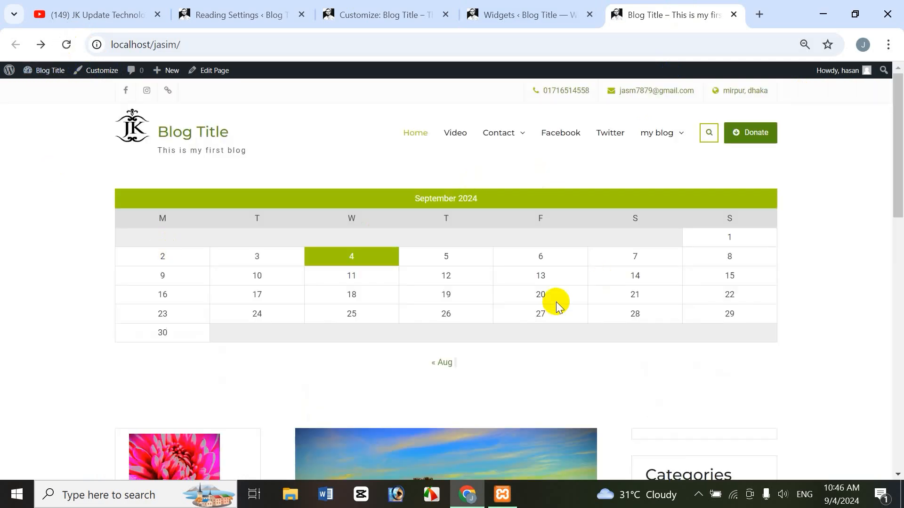
mouse_move(898, 192)
mouse_down()
mouse_move(898, 231)
mouse_move(898, 201)
mouse_up()
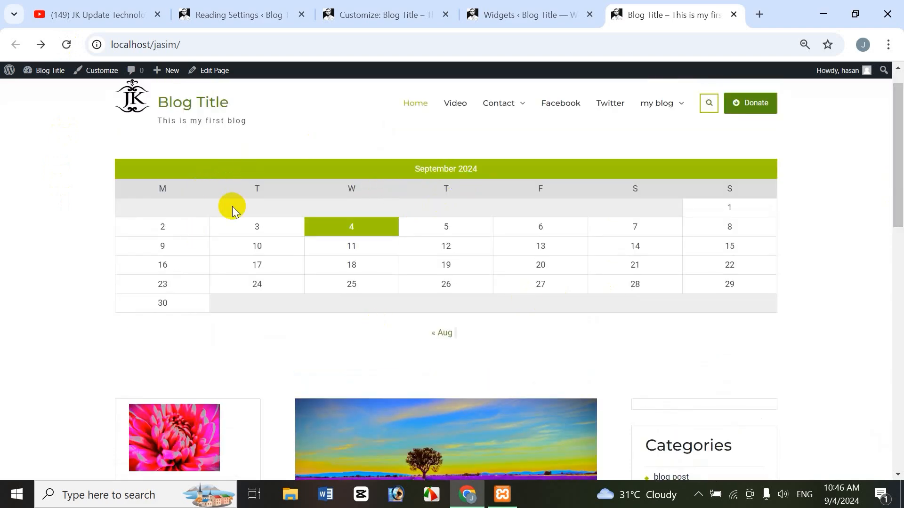
- Add a Heading block with the site owner's full name beneath the calendar
click(511, 14)
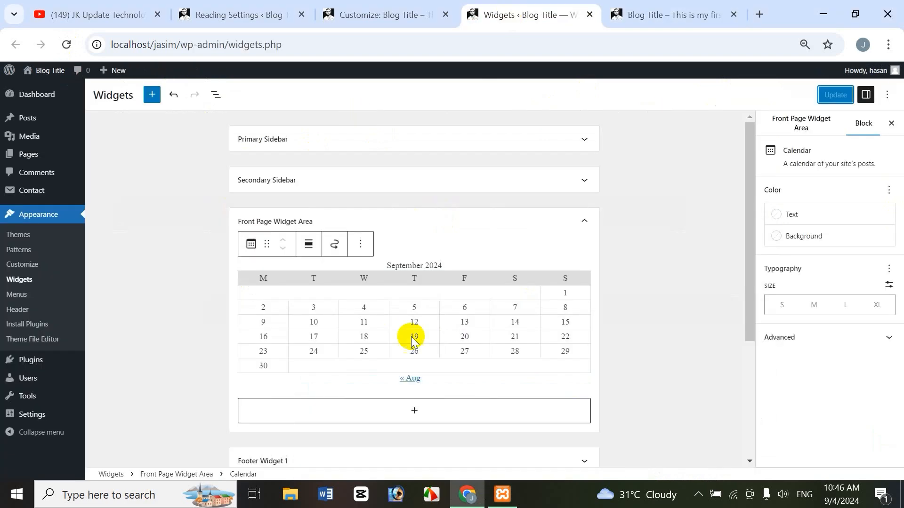
drag(753, 222, 740, 282)
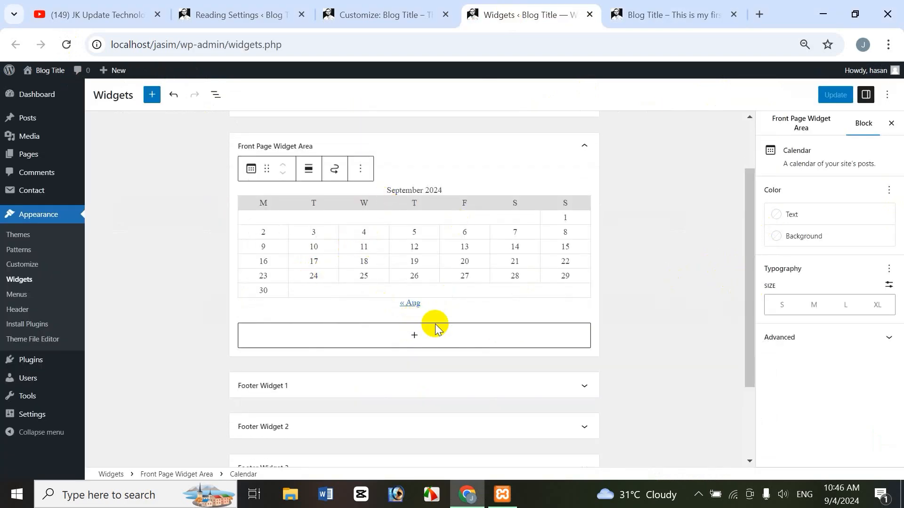
click(414, 335)
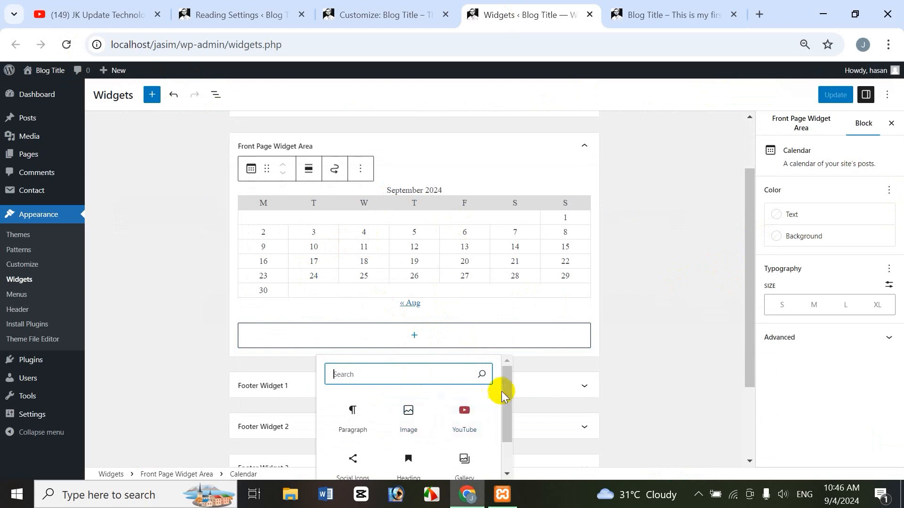
scroll(504, 417, down, 2)
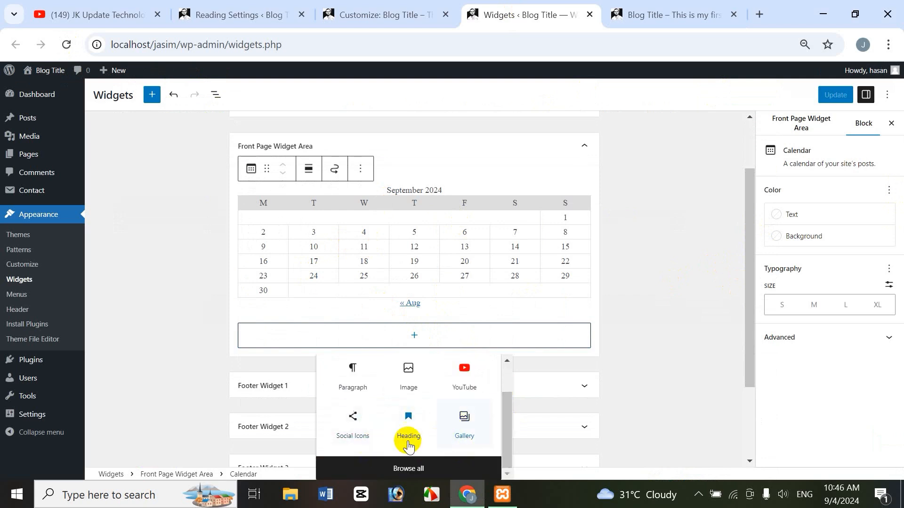
click(407, 430)
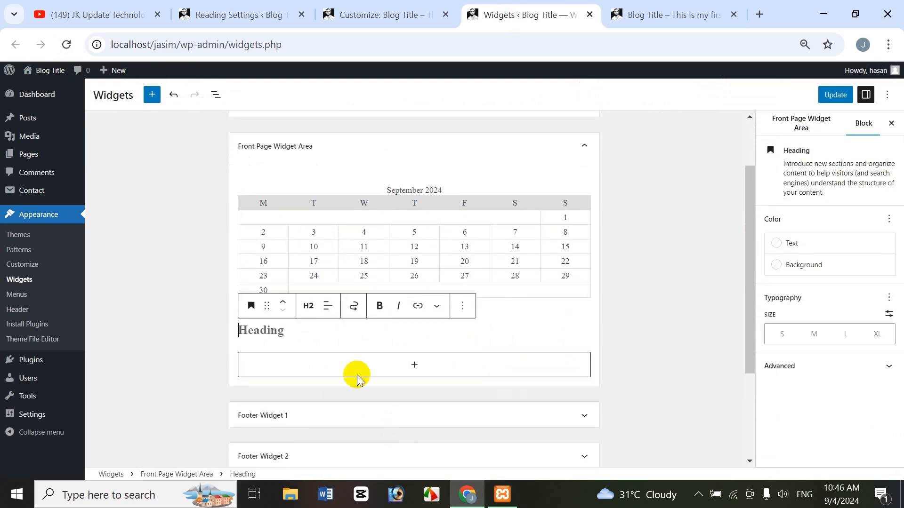
text(jasim uddin khdandaker)
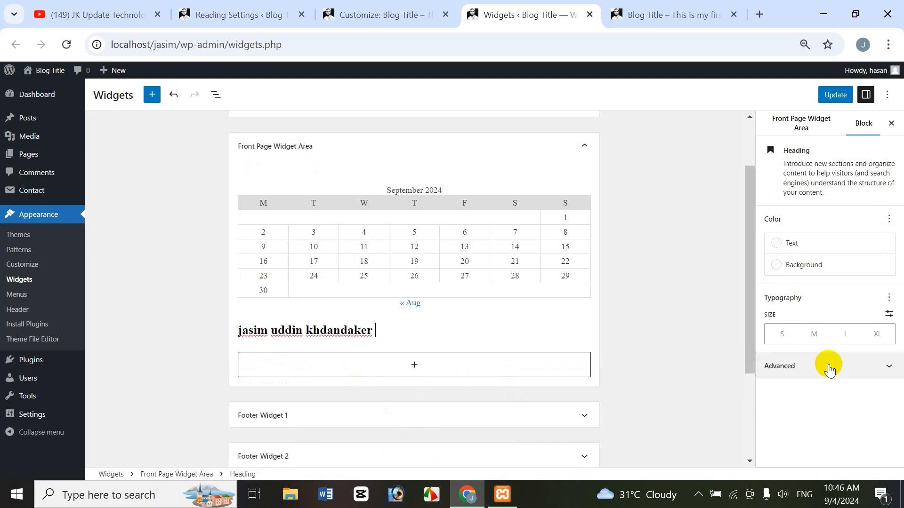
click(408, 365)
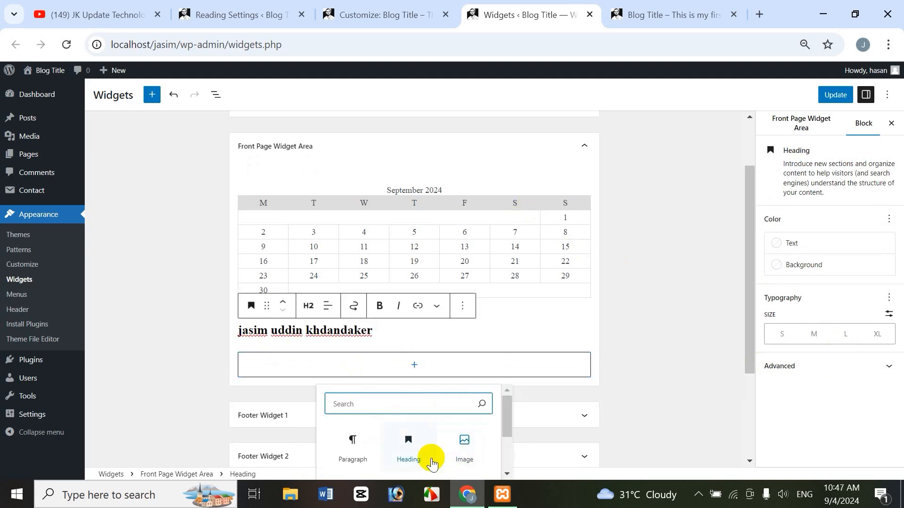
- Insert a Table block with 3 columns and 3 rows below the heading
scroll(490, 424, down, 2)
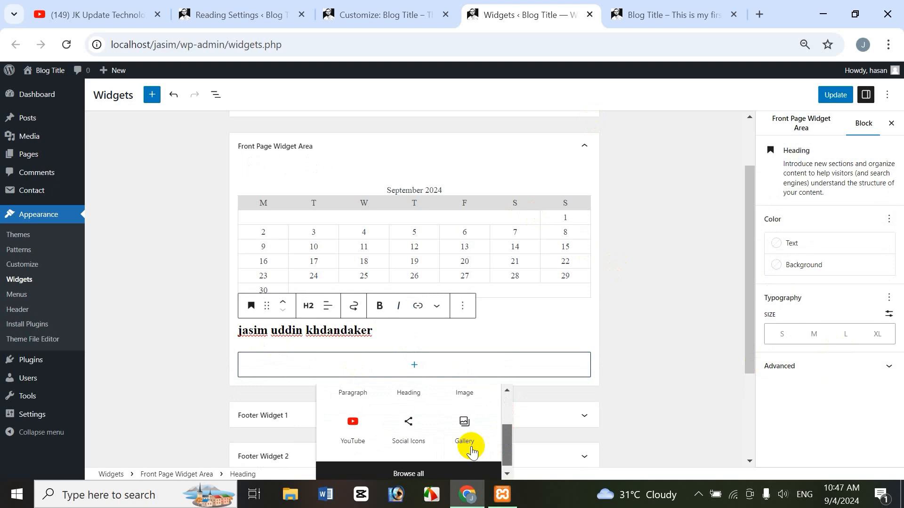
click(396, 471)
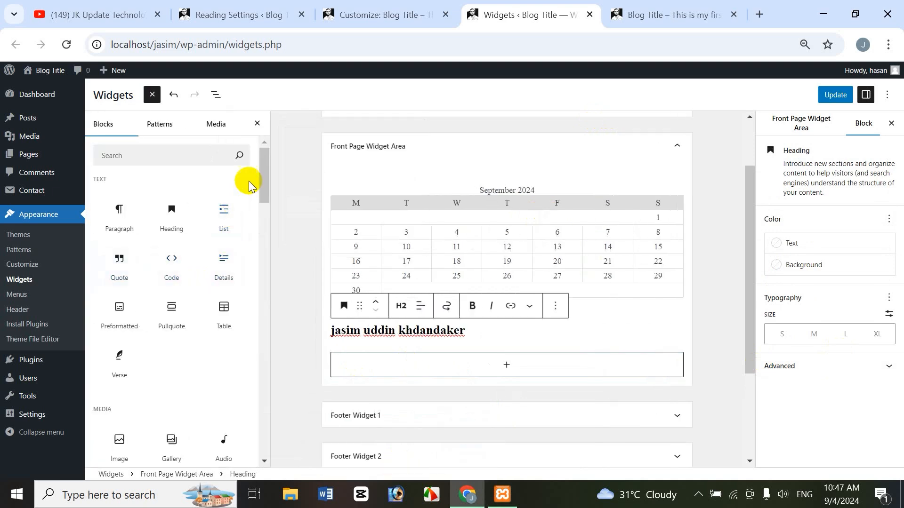
drag(266, 174, 266, 184)
mouse_move(220, 269)
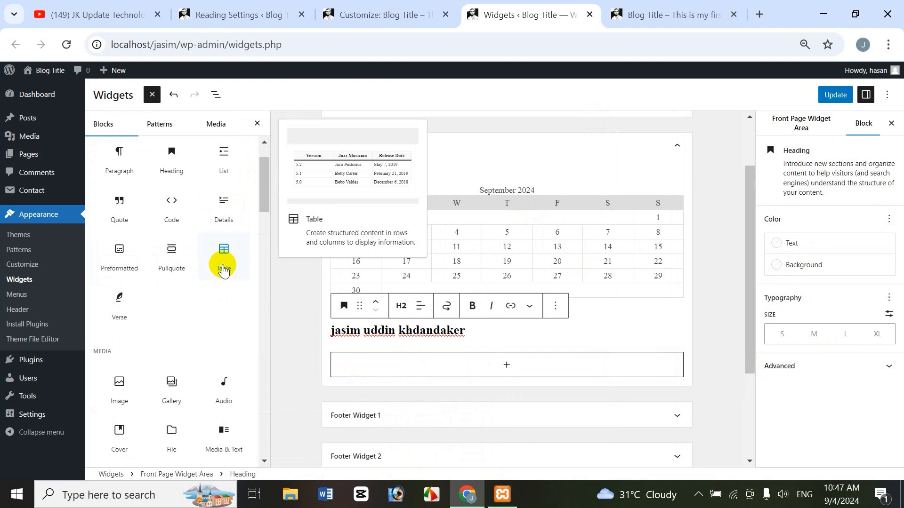
click(223, 268)
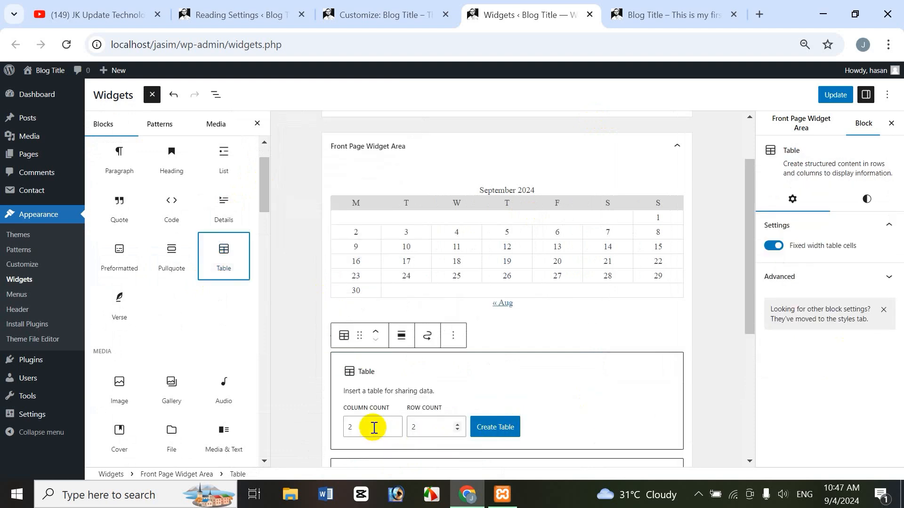
click(394, 424)
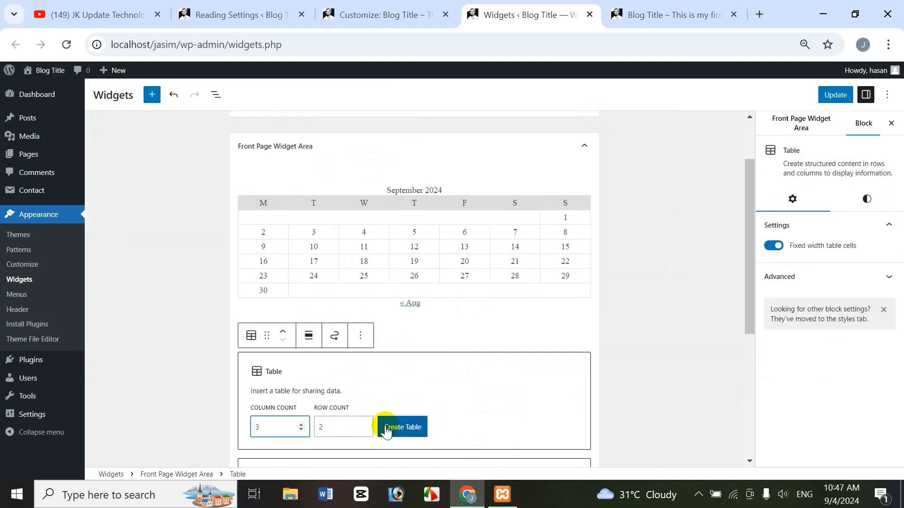
click(366, 424)
click(402, 427)
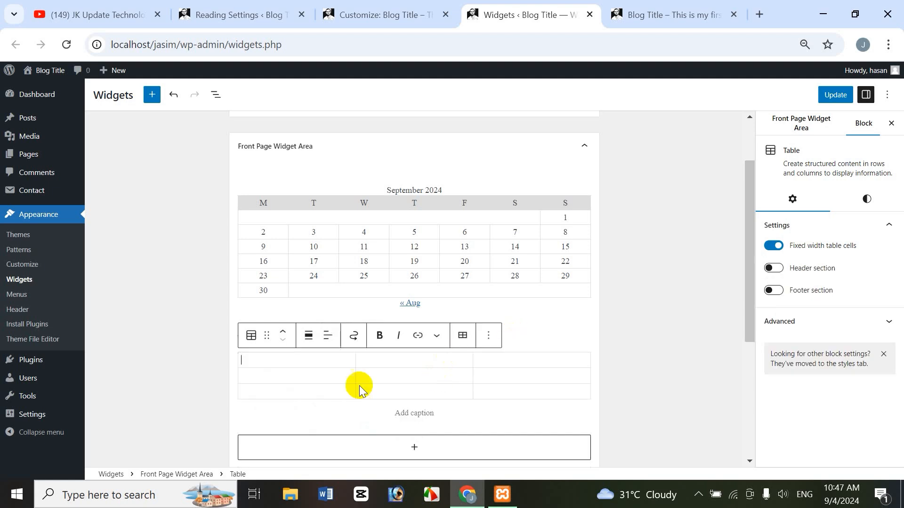
- Fill the first row with xfdfsd, sdf and sdfsd, then save the widgets
text(xfdfsd)
click(453, 365)
text(sdf)
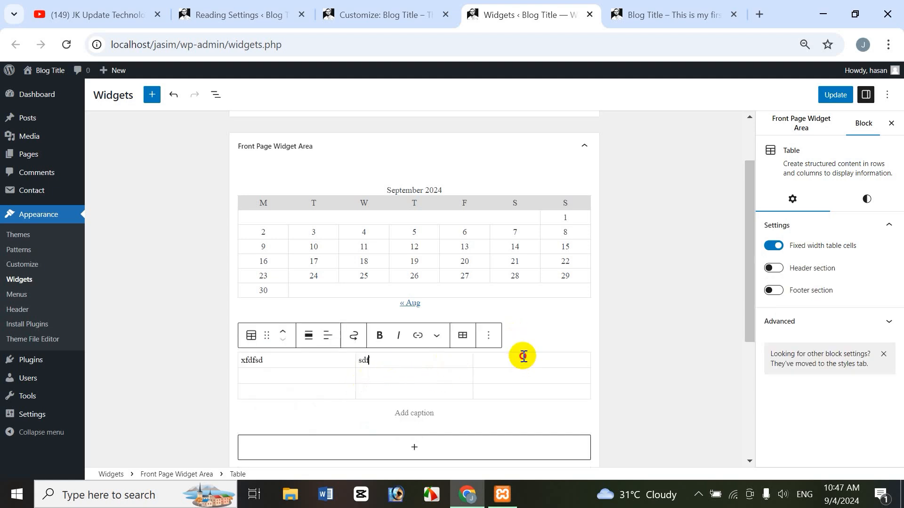
click(521, 357)
text(sdfsd)
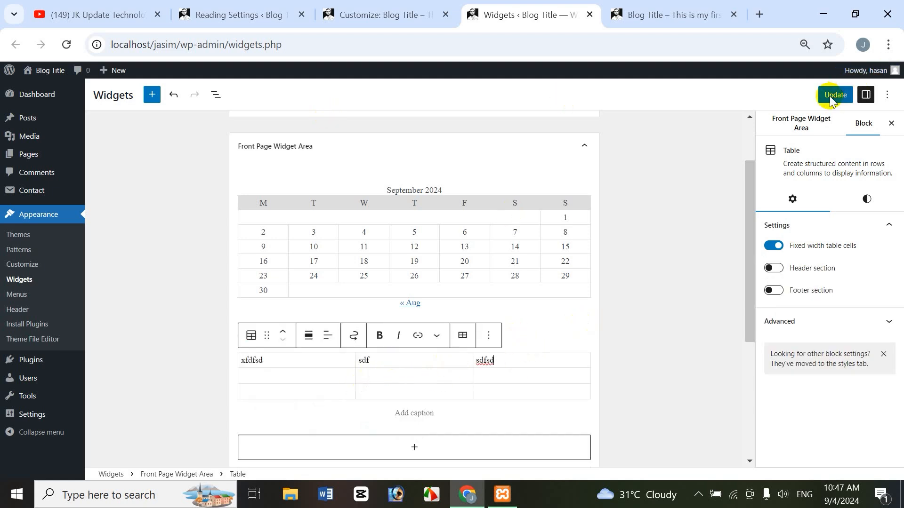
click(834, 95)
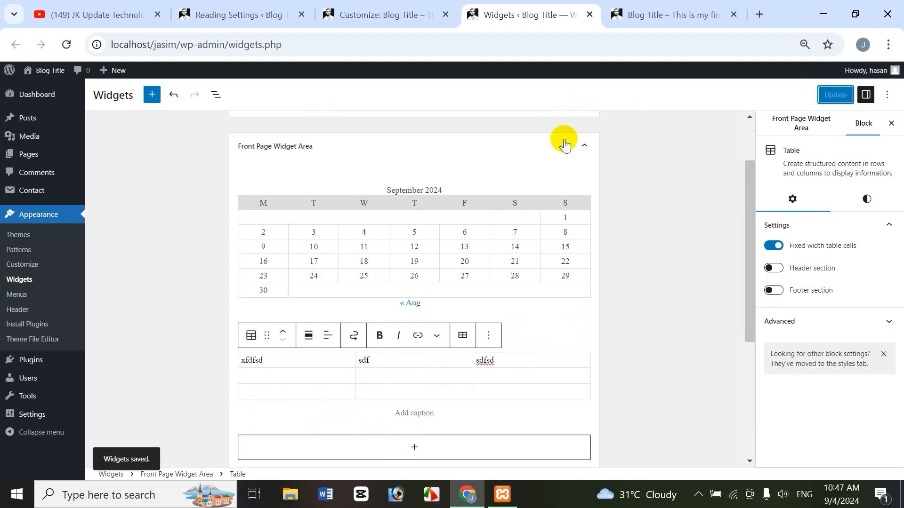
- Reload the front page and scroll to verify the calendar, name heading and xfdfsd/sdf/sdfsd table
click(643, 17)
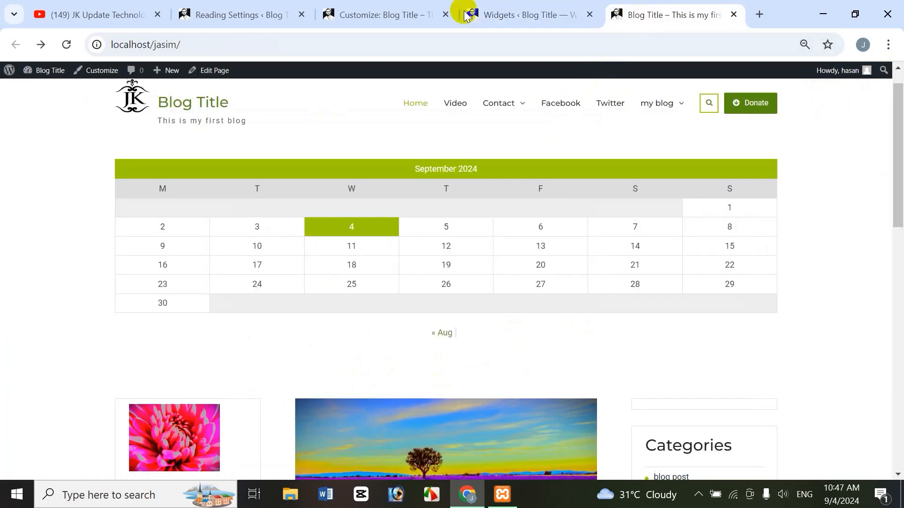
click(66, 45)
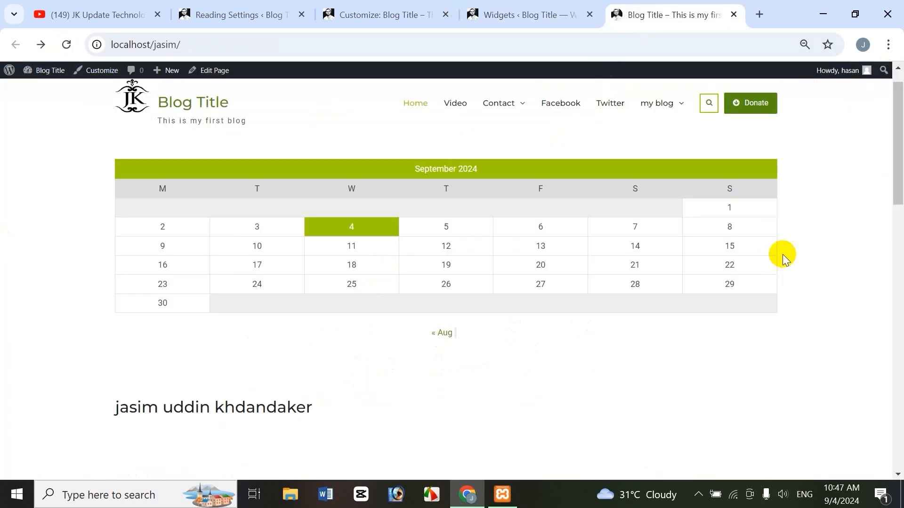
mouse_move(893, 192)
mouse_down()
mouse_move(894, 236)
mouse_move(899, 177)
mouse_up()
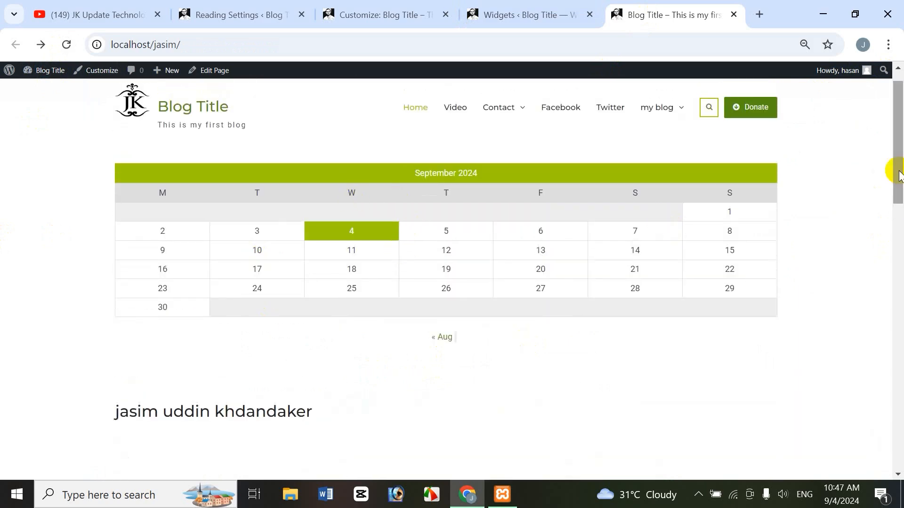
scroll(631, 250, down, 3)
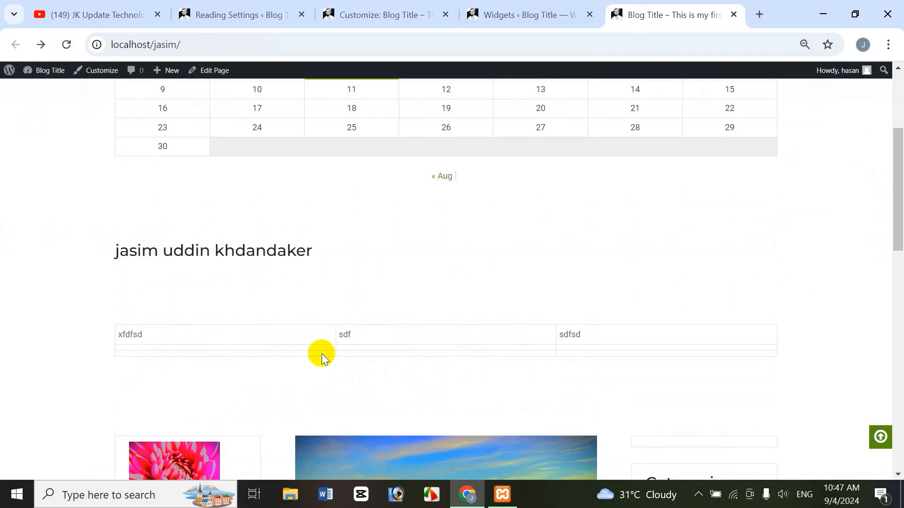
drag(897, 236, 900, 160)
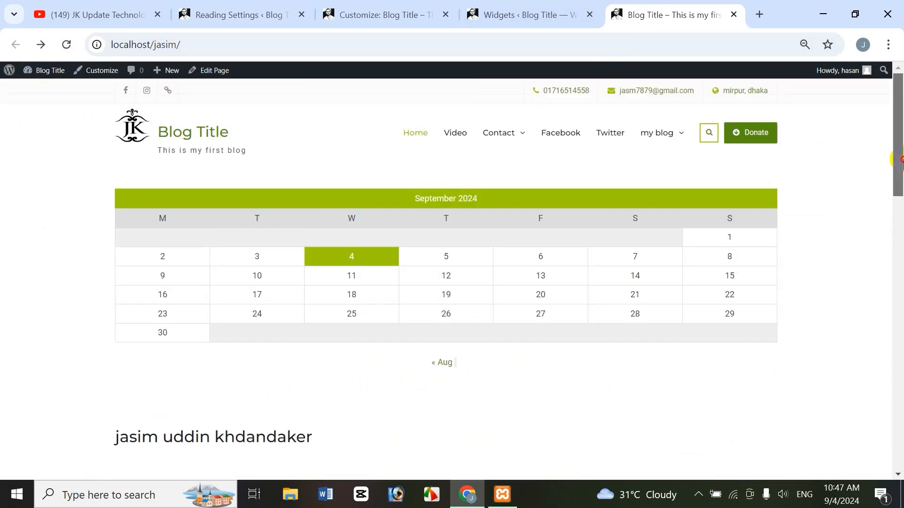
- Delete the table block from the Front Page Widget Area and save the widgets
click(503, 14)
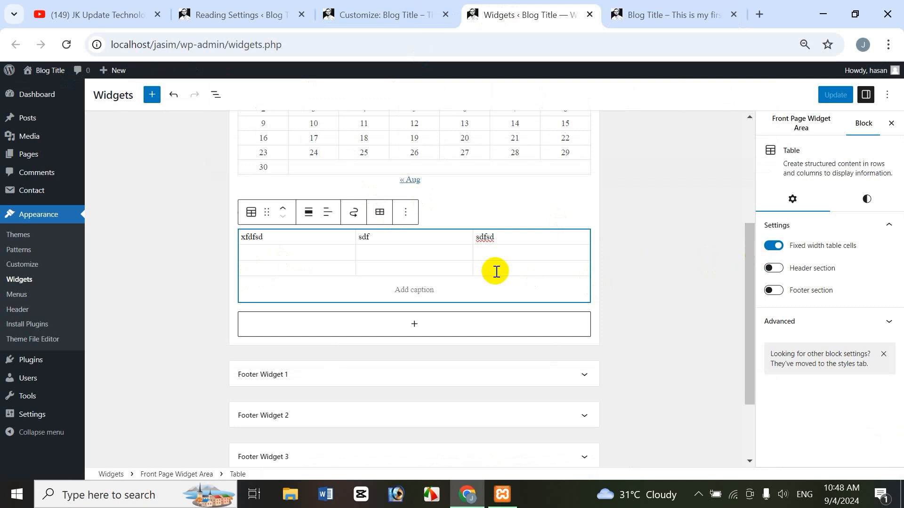
click(311, 265)
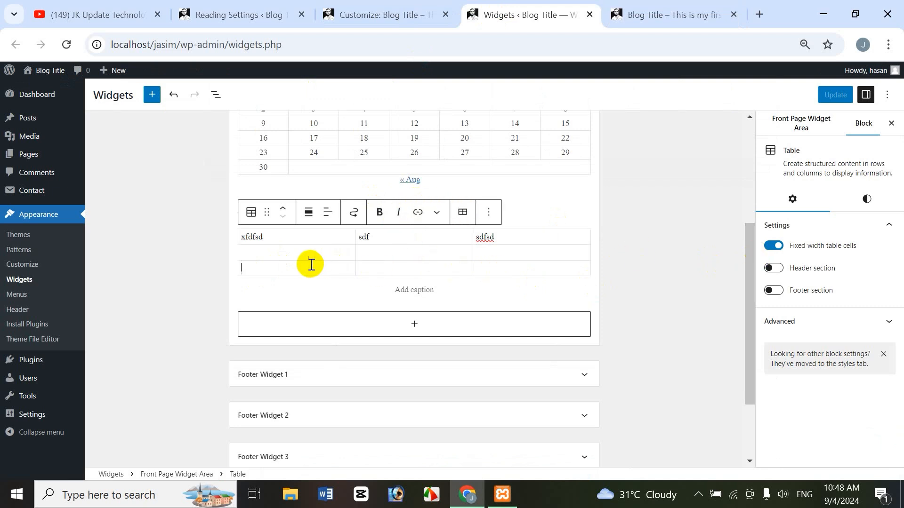
click(488, 211)
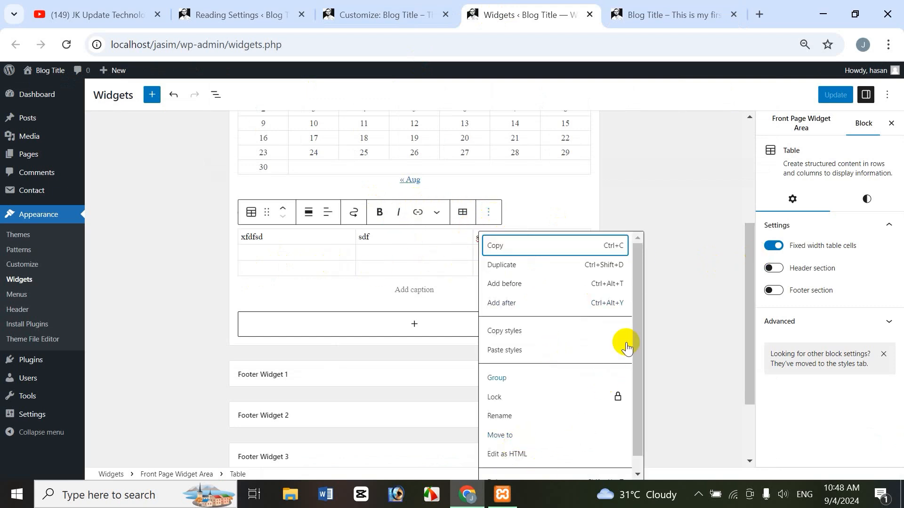
scroll(515, 465, down, 1)
click(503, 469)
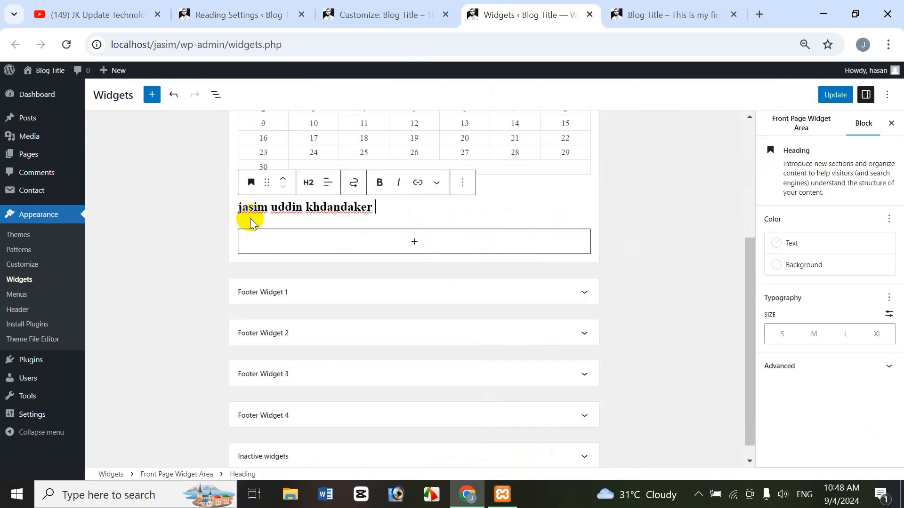
click(819, 94)
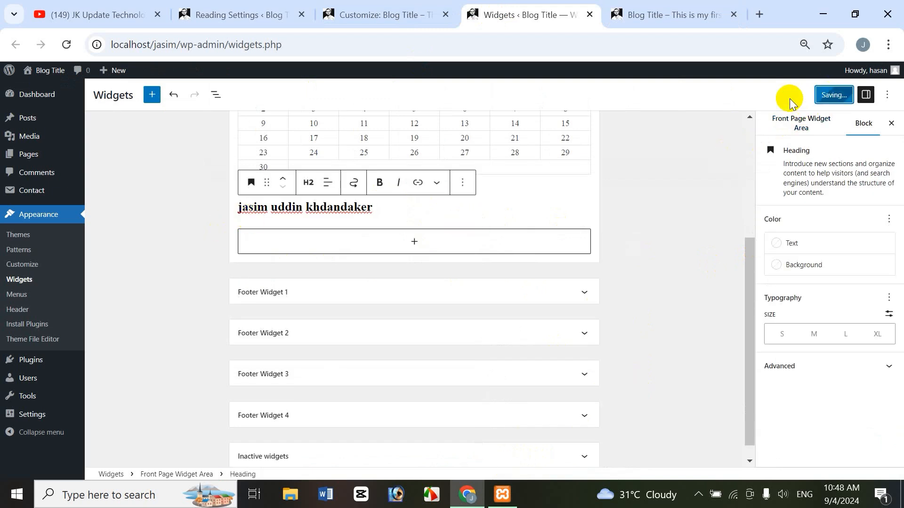
- Check the front page shows only the calendar and heading now
click(674, 15)
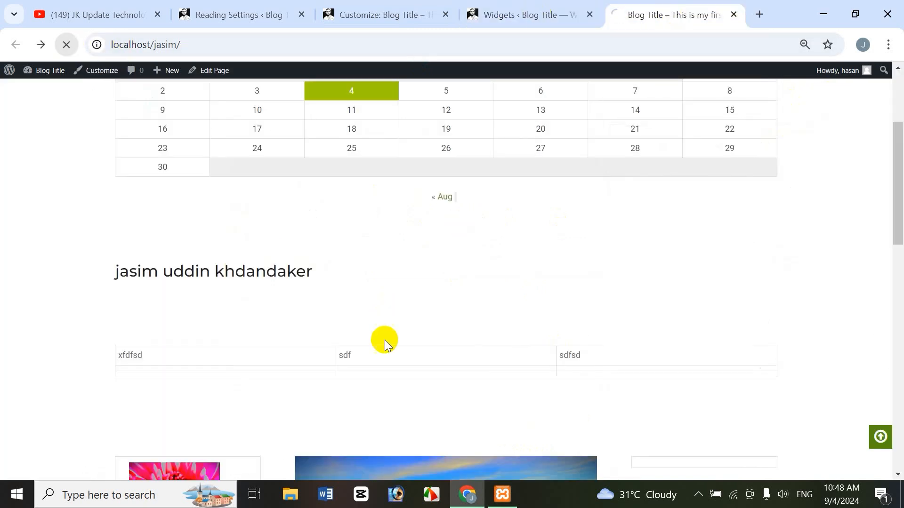
scroll(703, 245, up, 2)
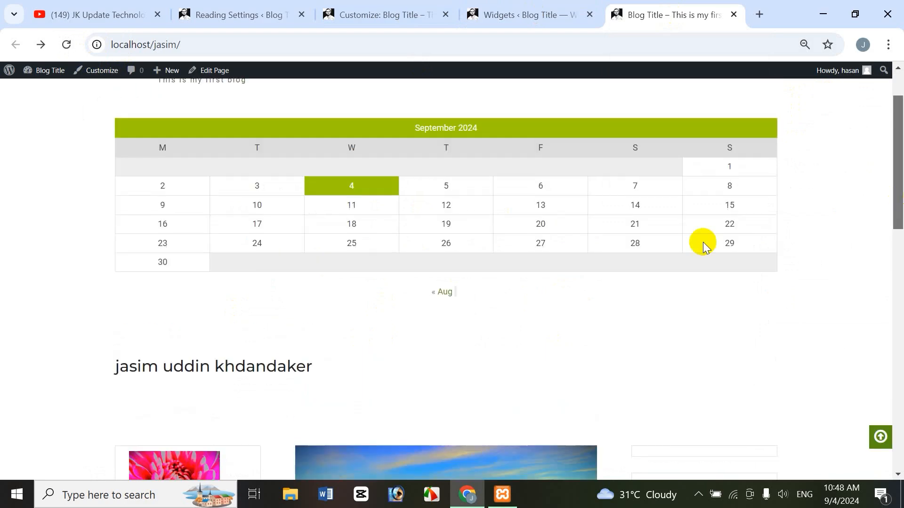
click(522, 17)
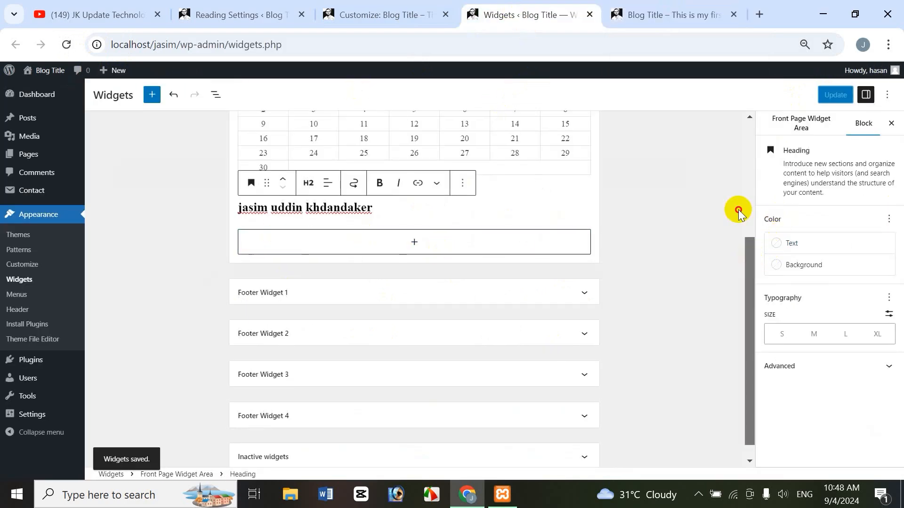
- Collapse the Front Page Widget Area so all widget areas appear folded
scroll(738, 212, up, 3)
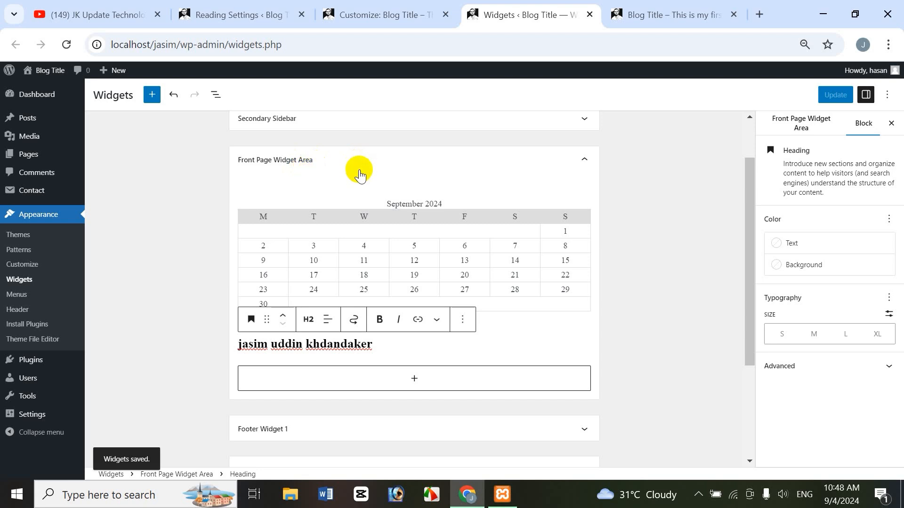
click(585, 161)
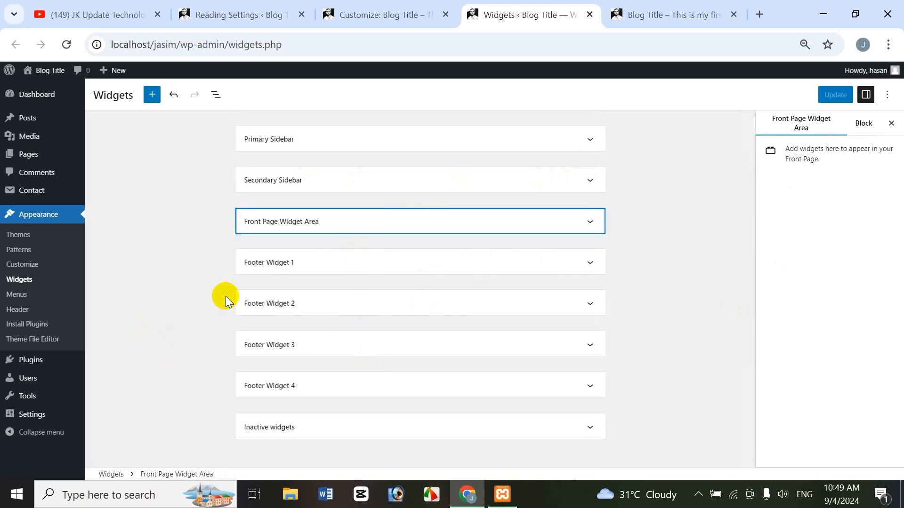
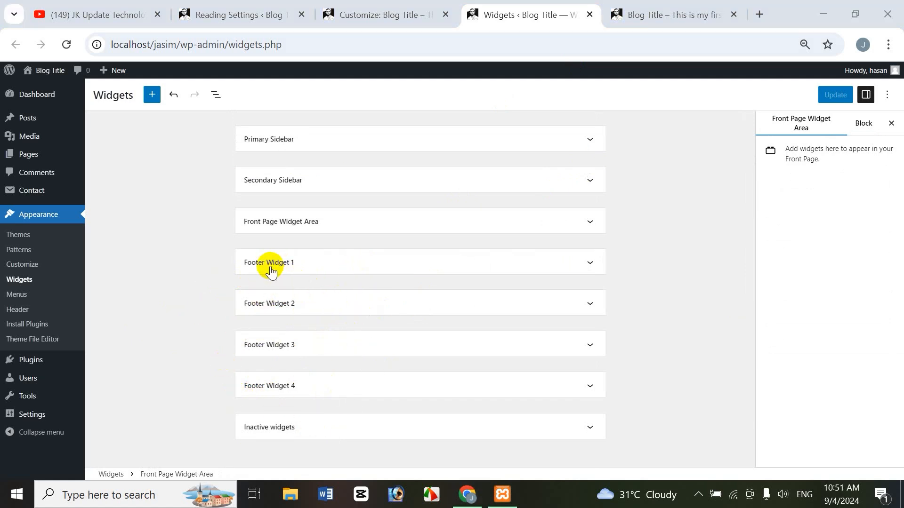
- Add an Image block to Footer Widget 1 with the portrait photo from the Media Library
click(324, 269)
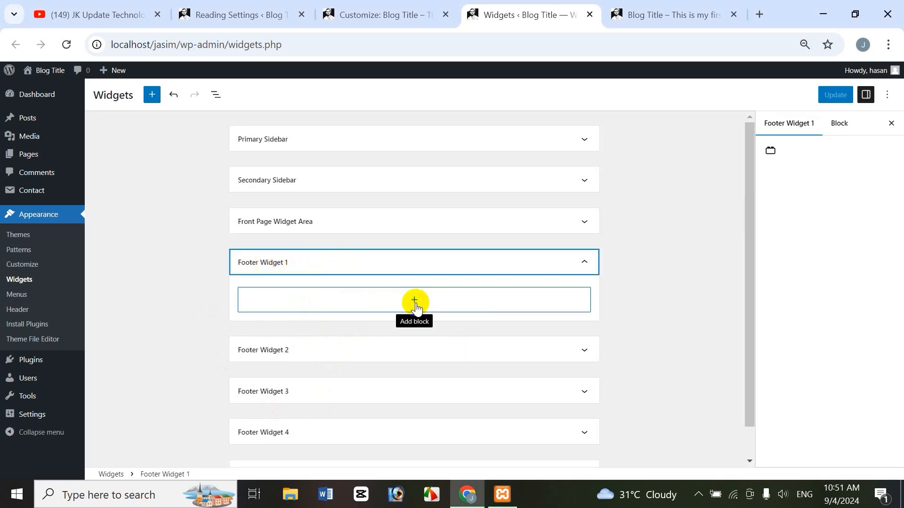
click(414, 301)
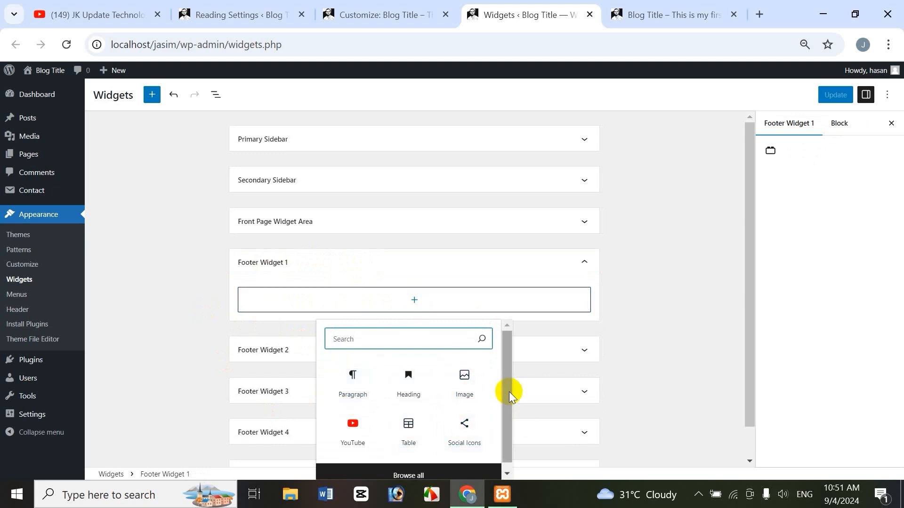
click(461, 390)
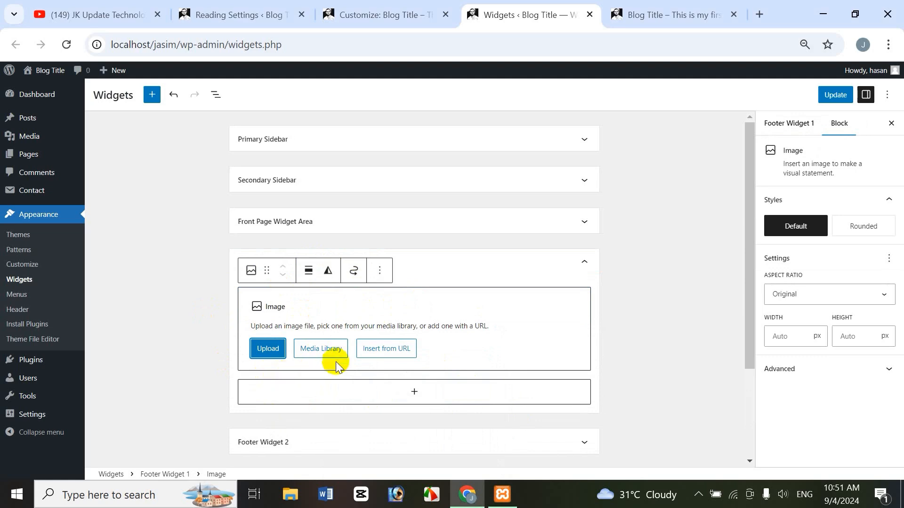
click(332, 354)
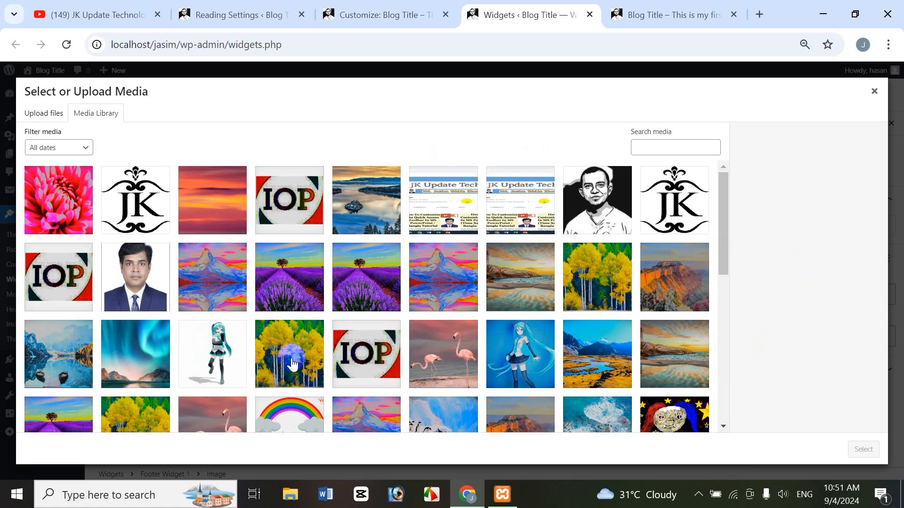
click(125, 287)
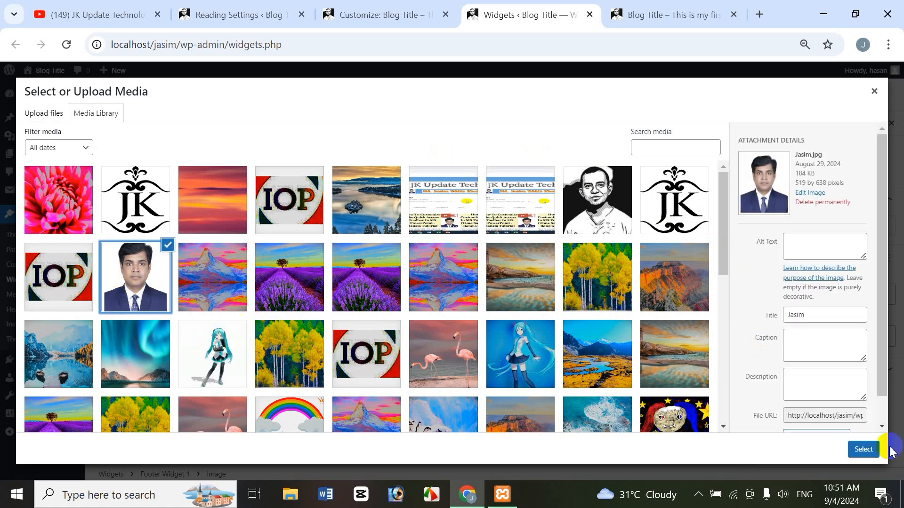
click(863, 449)
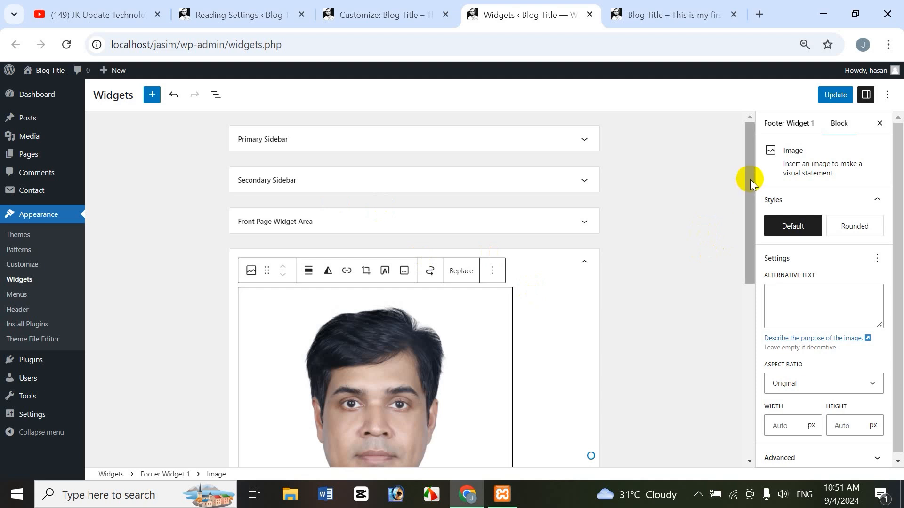
- Shrink the portrait to 105 px wide and save the widgets
drag(750, 179, 750, 278)
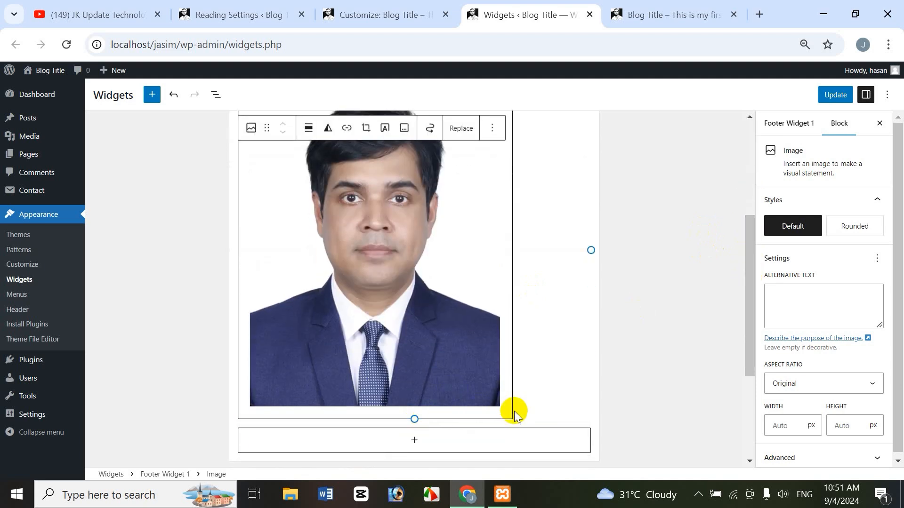
drag(512, 418, 330, 214)
drag(754, 259, 734, 200)
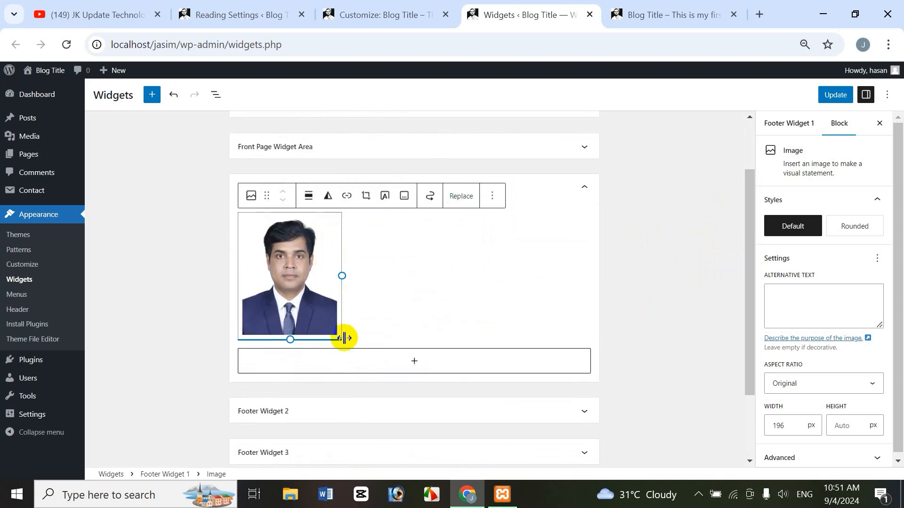
drag(343, 339, 309, 276)
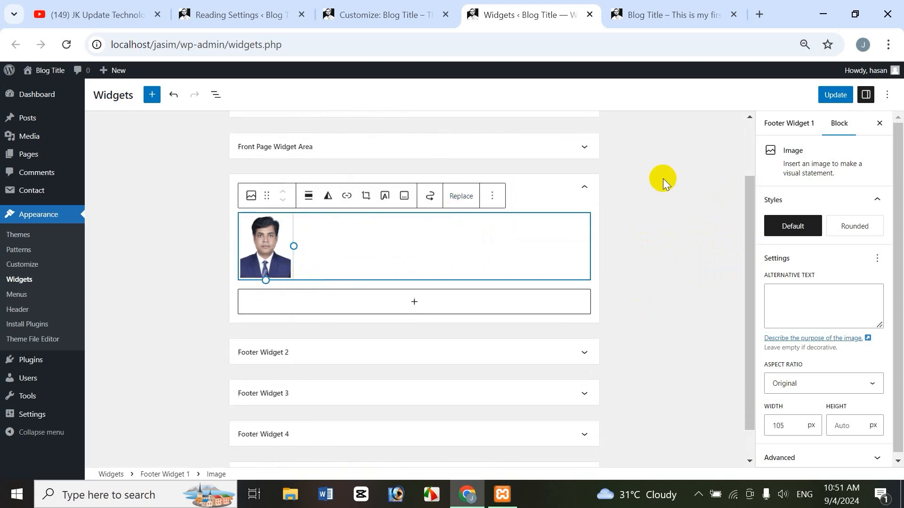
click(836, 88)
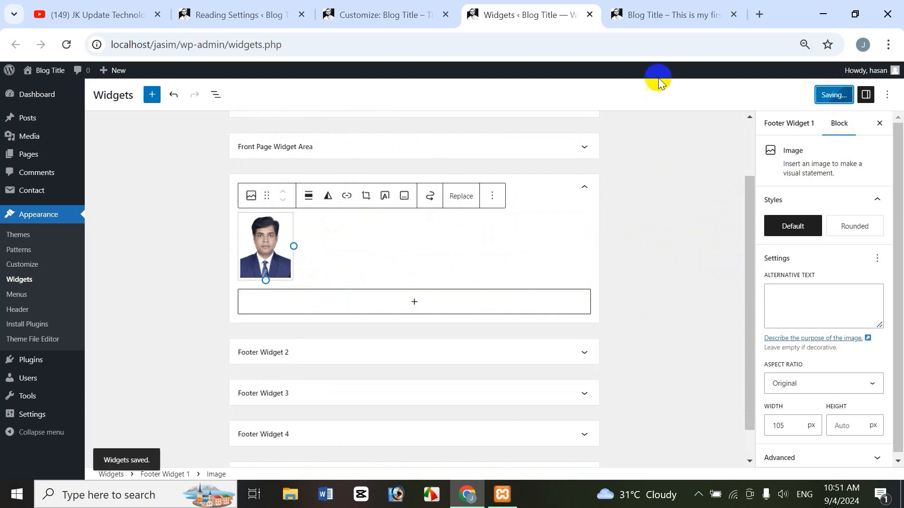
click(665, 14)
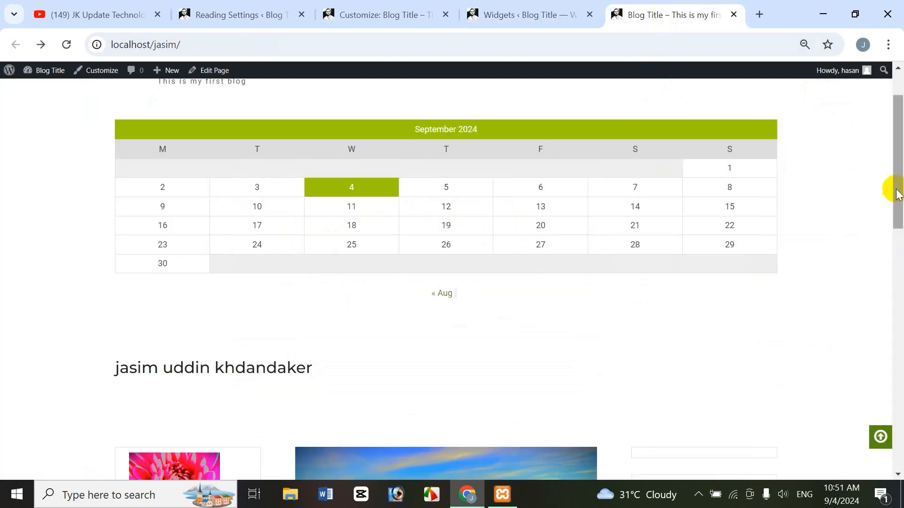
drag(893, 188, 894, 427)
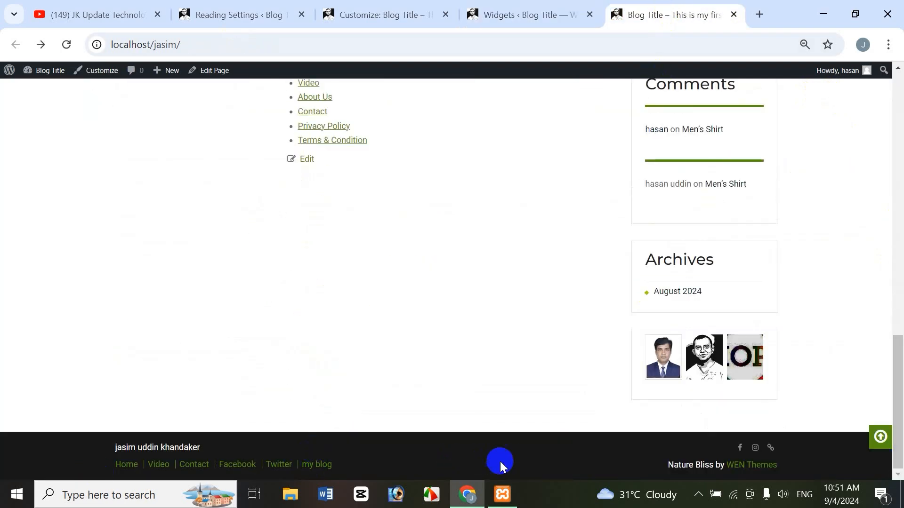
click(67, 44)
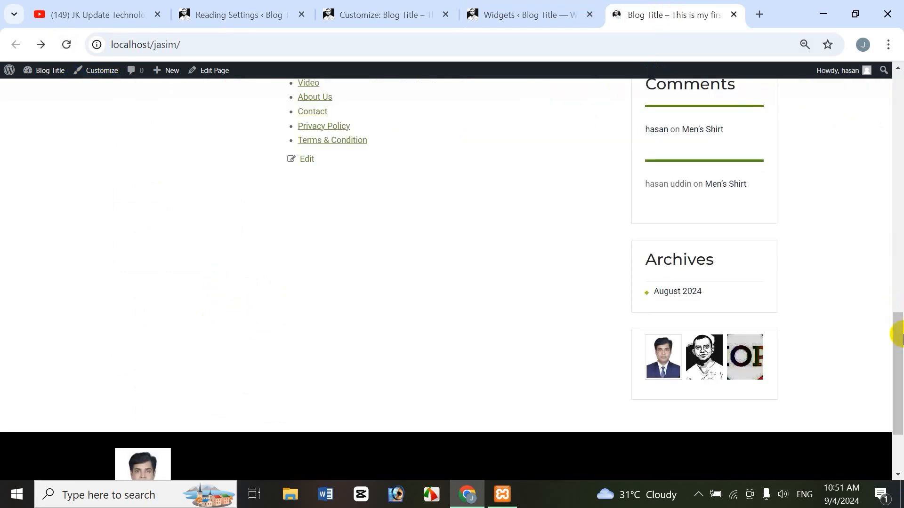
drag(901, 337, 898, 419)
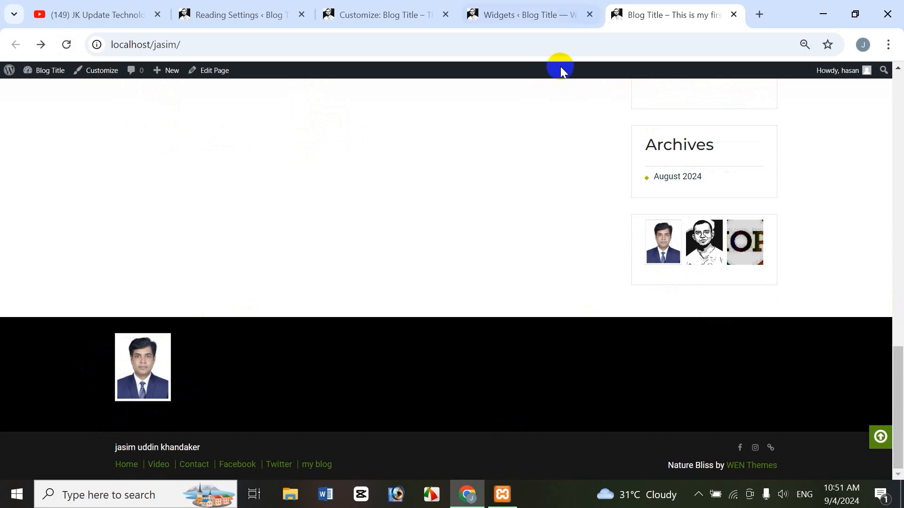
click(530, 18)
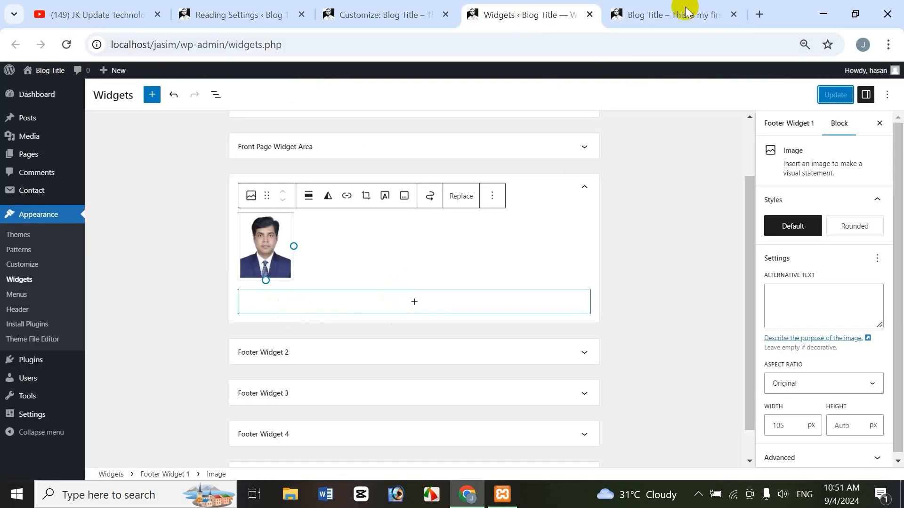
click(672, 15)
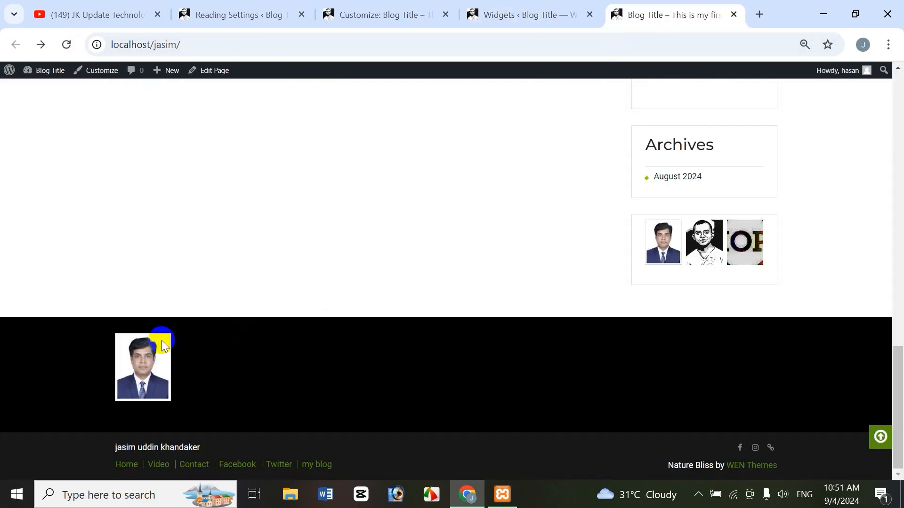
click(516, 15)
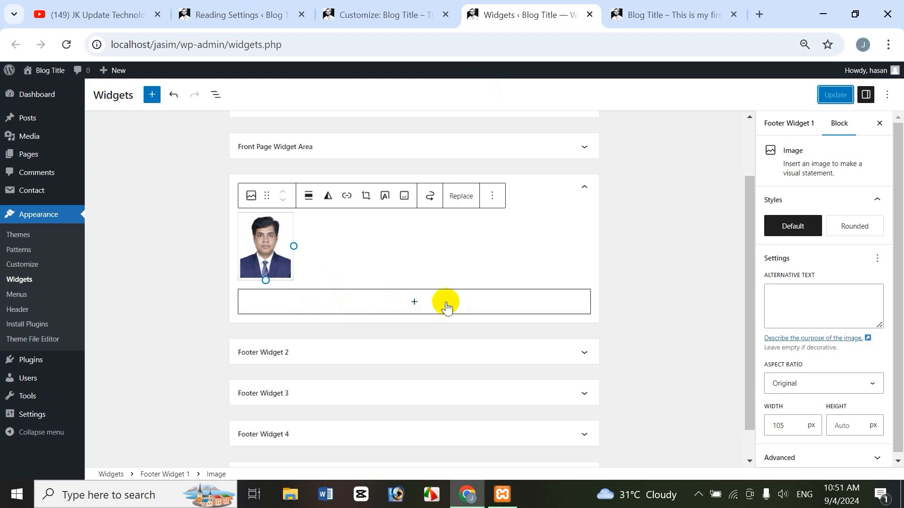
- Add a bold Heading with the owner's full name below the portrait and save the widgets
click(414, 304)
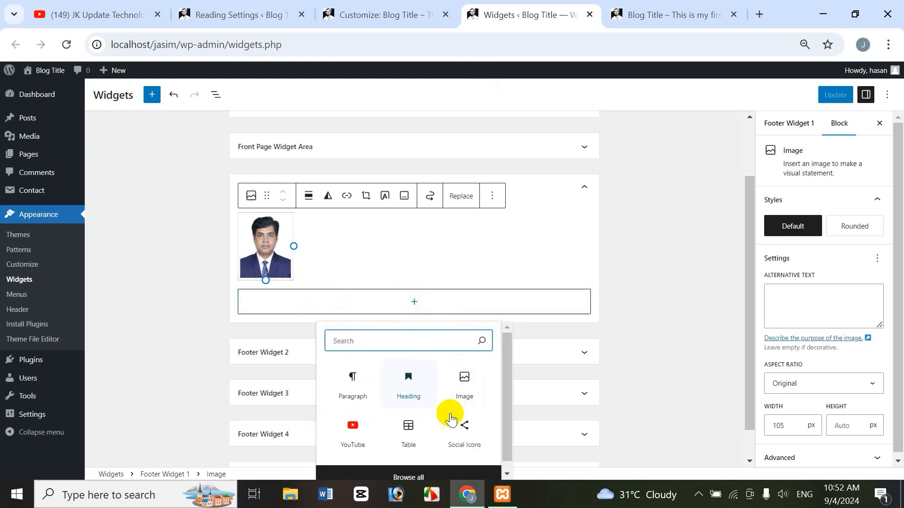
click(406, 387)
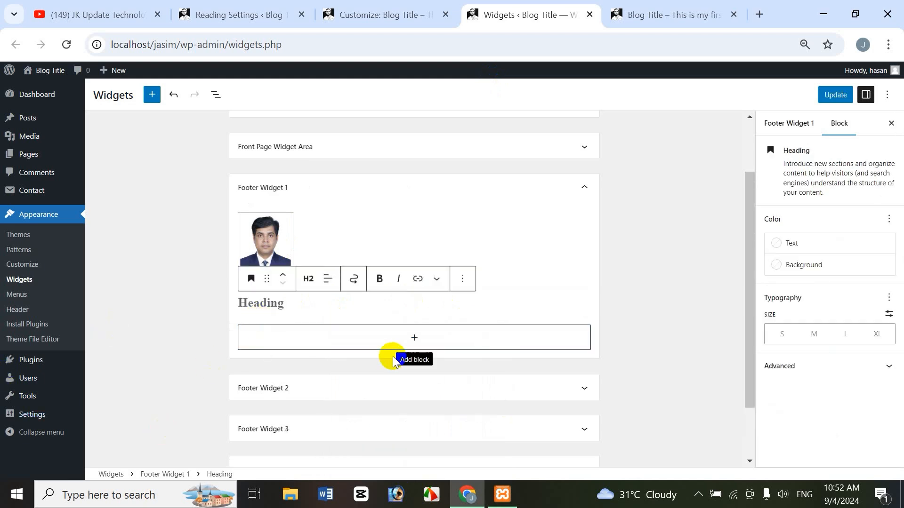
text(Md. Jasim Uddin Khandaker)
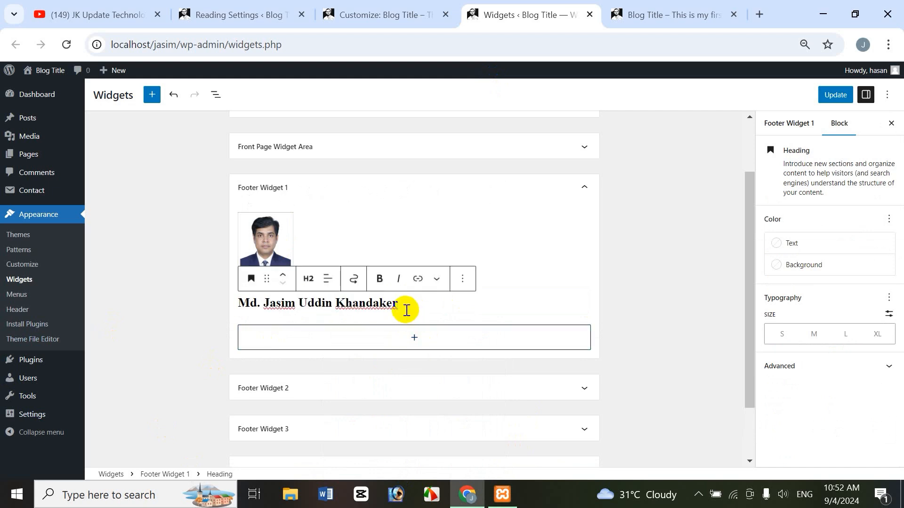
drag(406, 308, 233, 311)
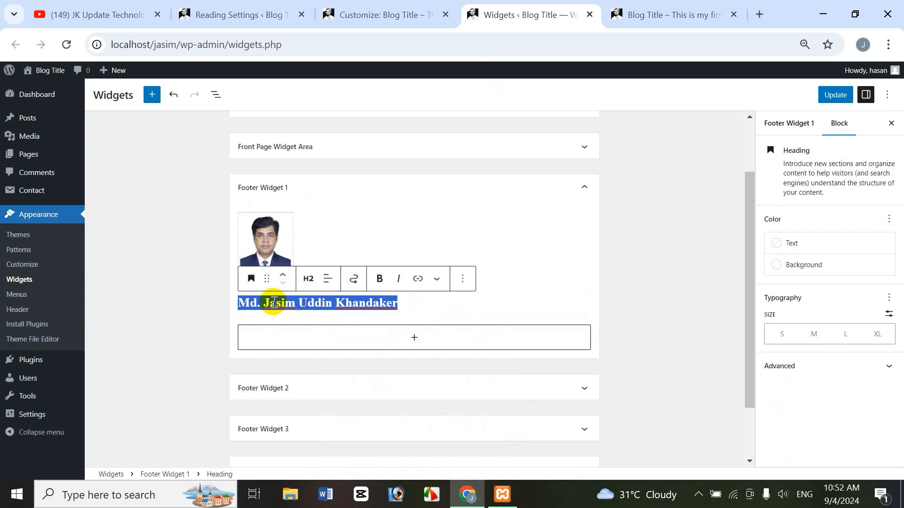
click(379, 279)
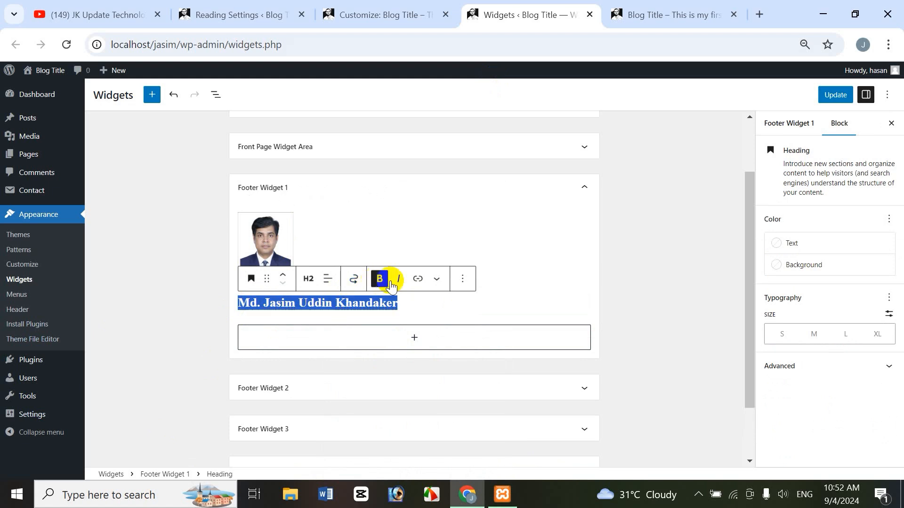
click(418, 280)
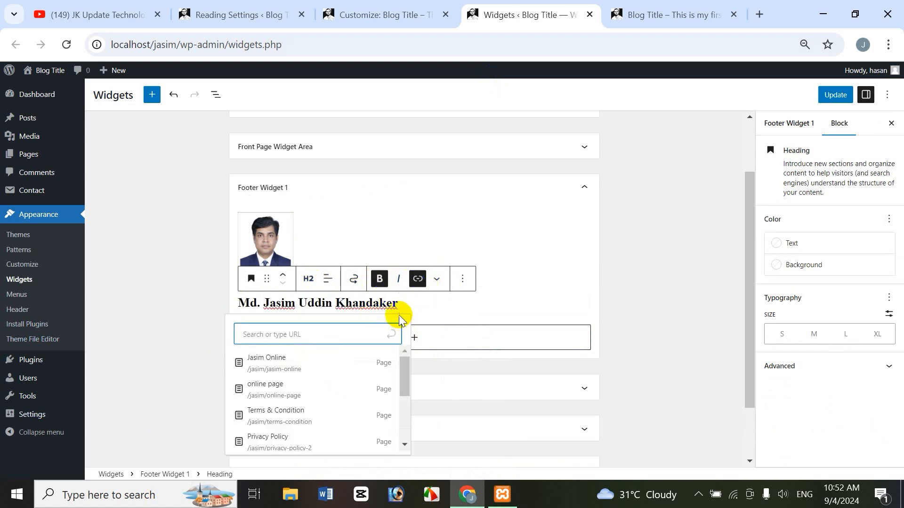
click(384, 305)
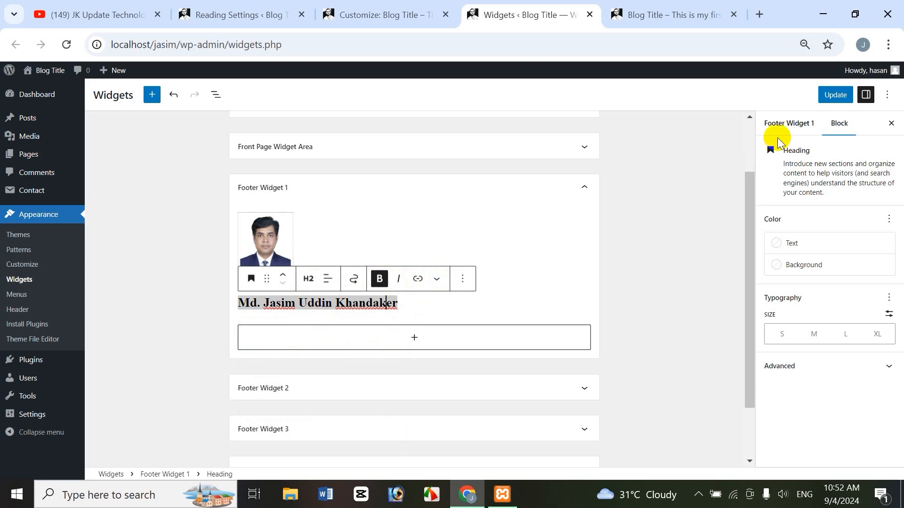
click(836, 95)
- Reload the live site to check the name heading in the footer, then return to Widgets
click(678, 15)
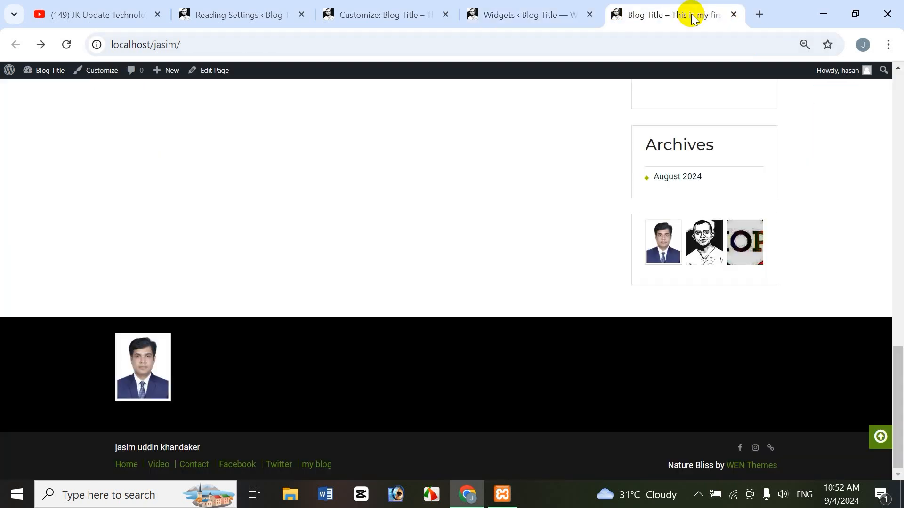
mouse_move(37, 69)
click(68, 45)
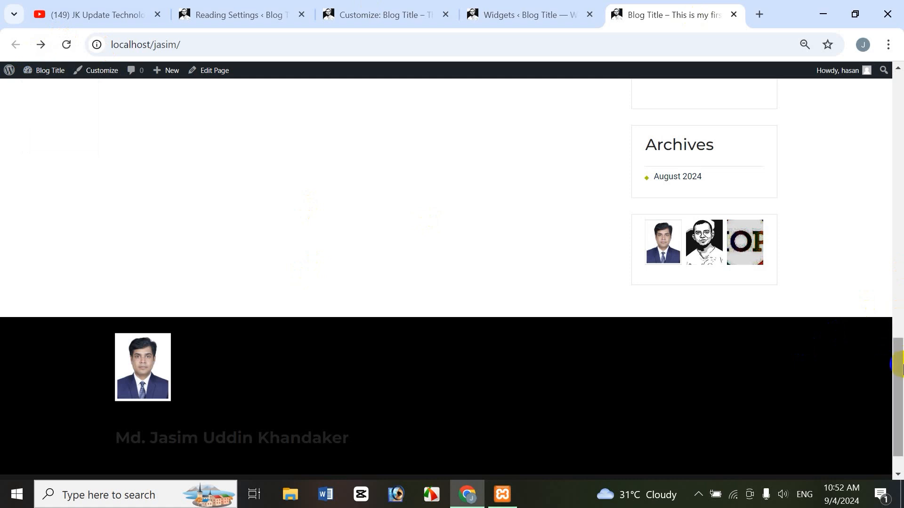
scroll(470, 377, down, 1)
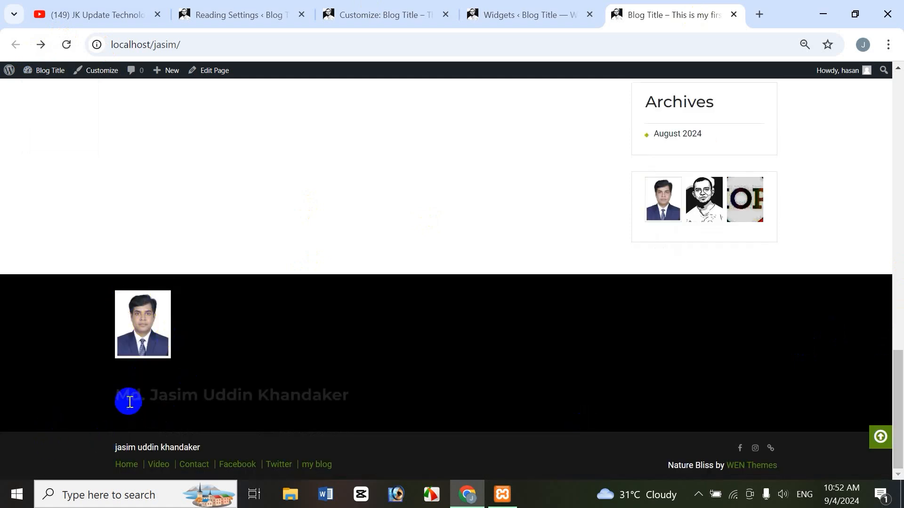
drag(128, 396, 381, 405)
click(382, 405)
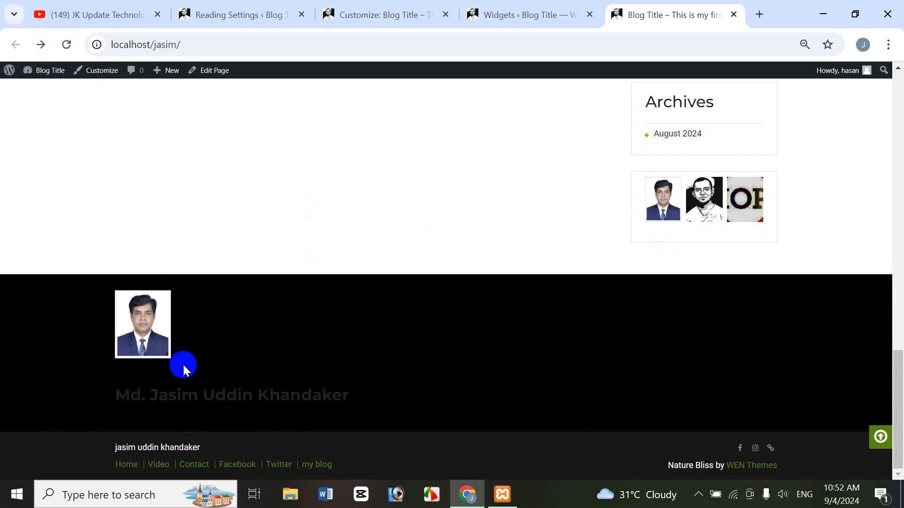
click(537, 28)
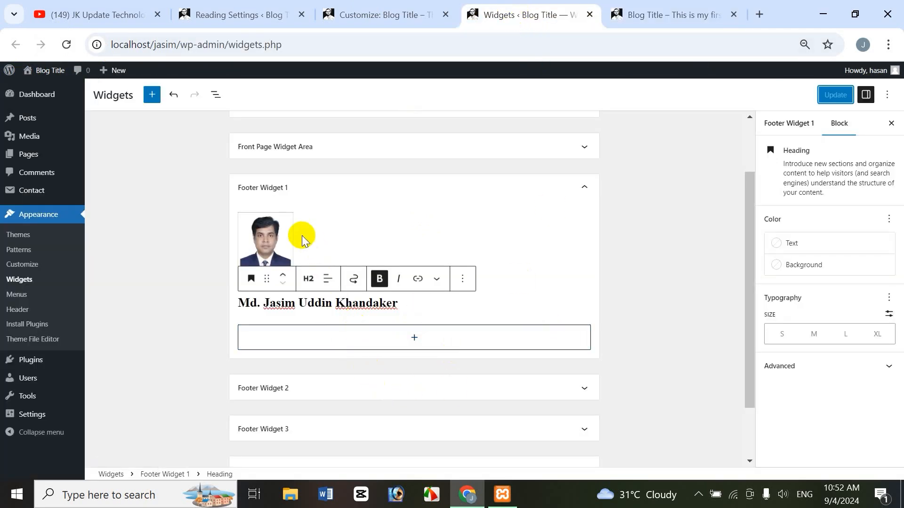
- Embed the WordPress Bangla Tutorial Part 17 YouTube video in Footer Widget 1 and save
click(414, 339)
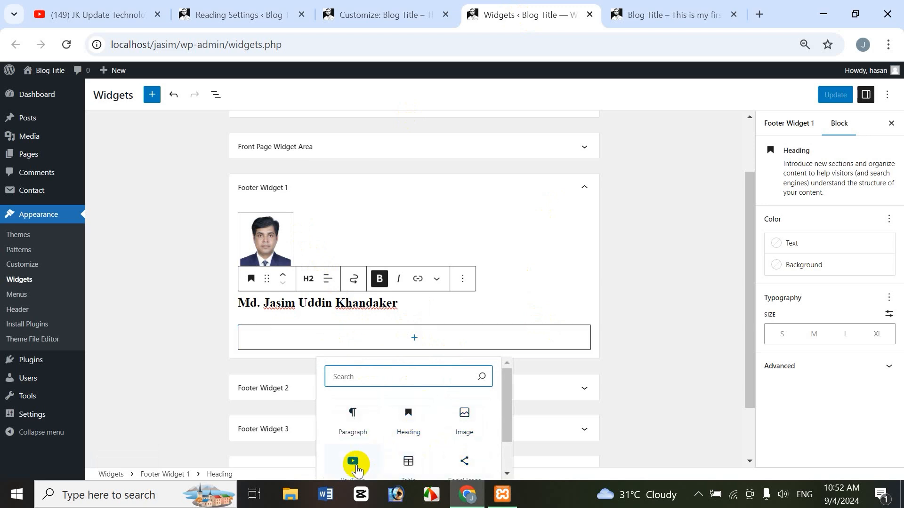
scroll(504, 399, down, 2)
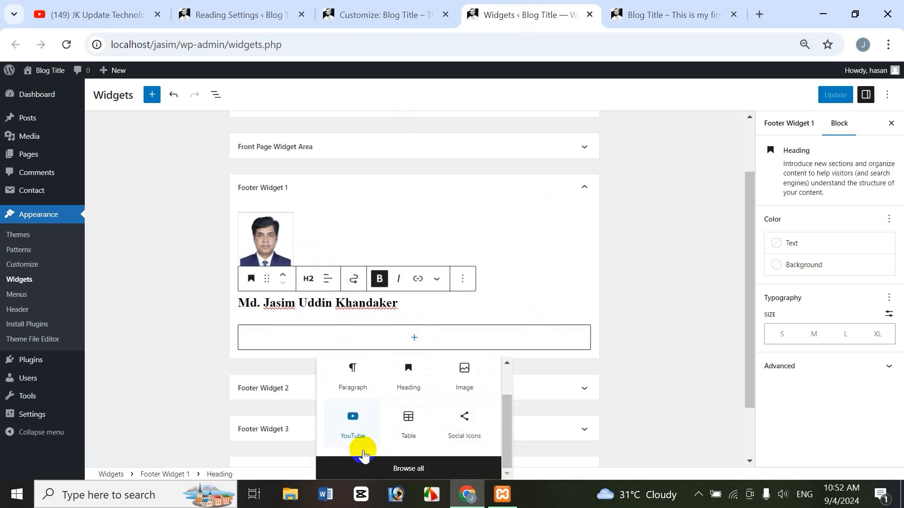
click(358, 431)
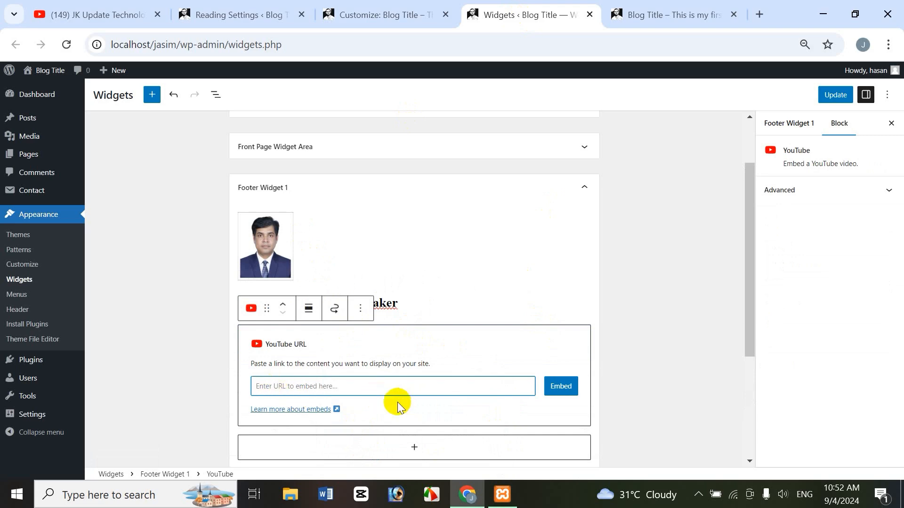
click(136, 17)
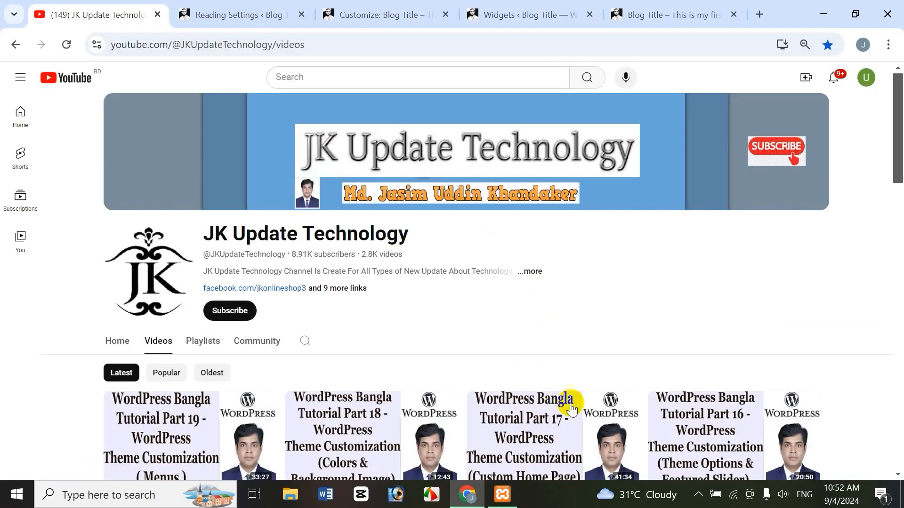
right_click(533, 410)
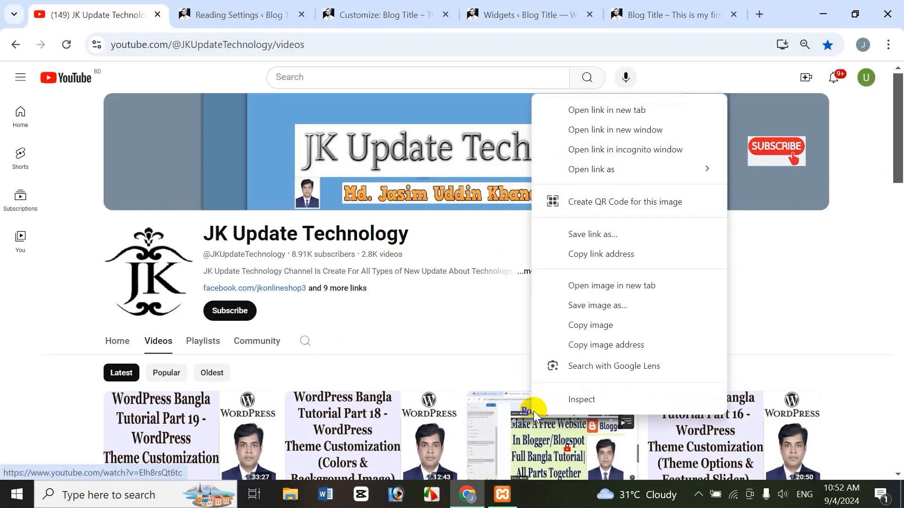
click(594, 254)
click(554, 10)
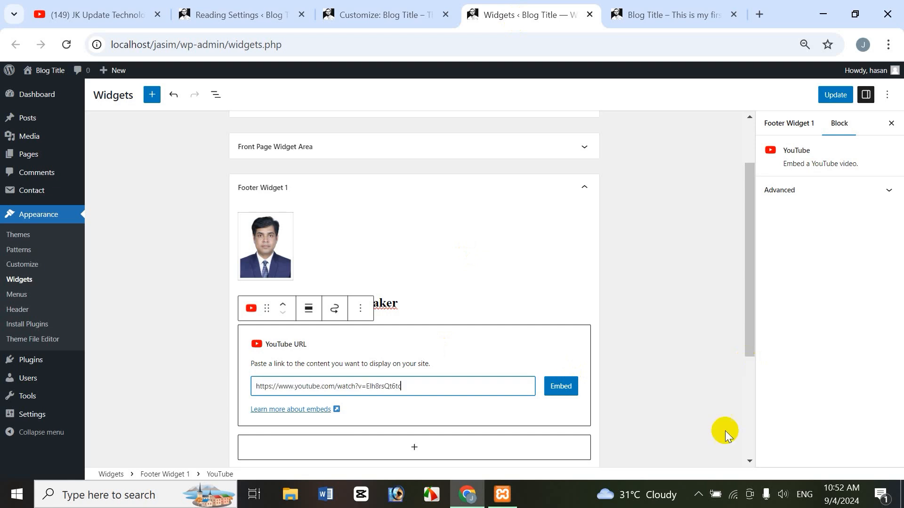
click(570, 394)
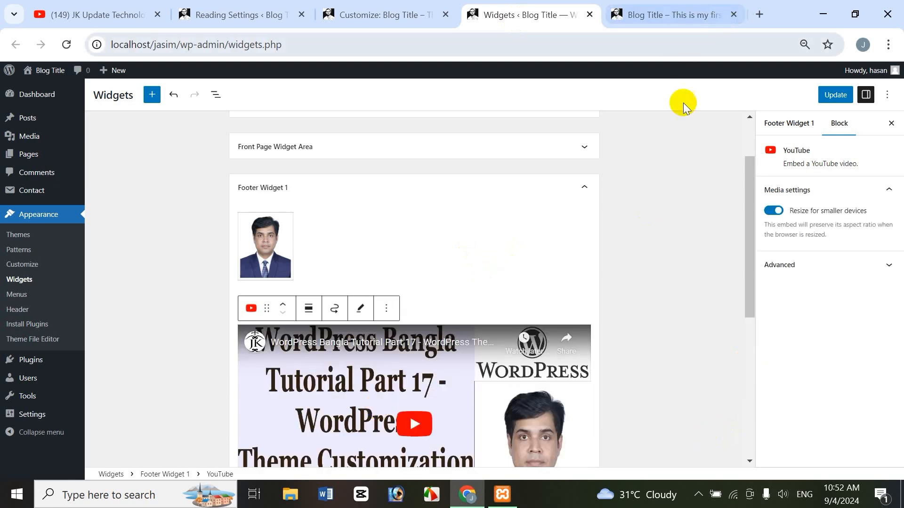
click(835, 94)
- Reload the front page to check the footer, then review Footer Widget 1's portrait and video
click(673, 15)
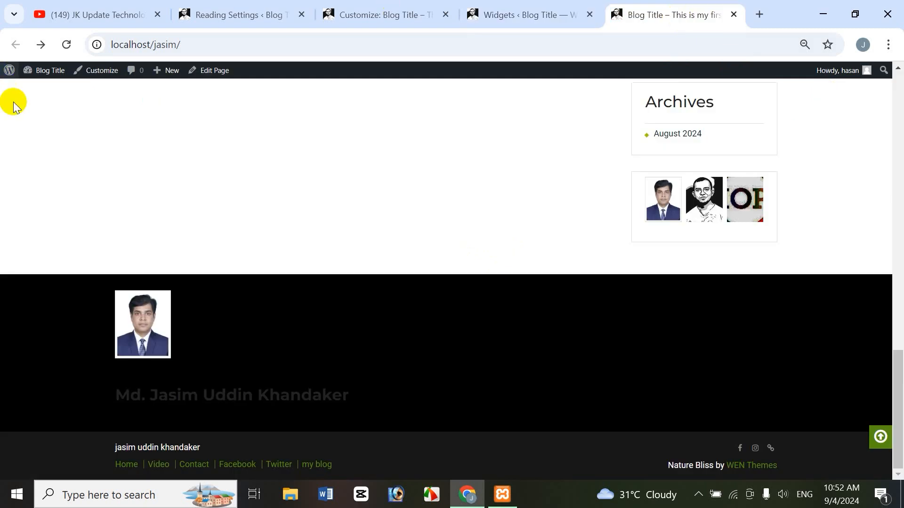
click(69, 46)
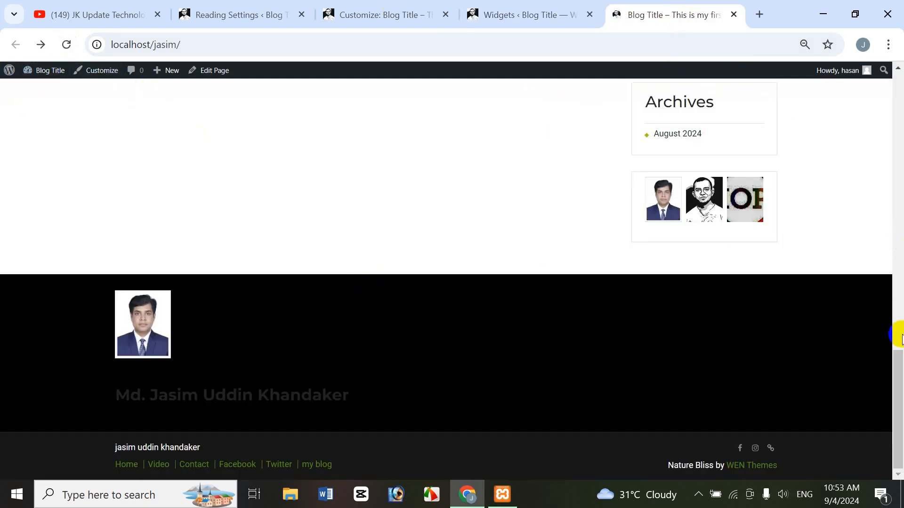
click(900, 385)
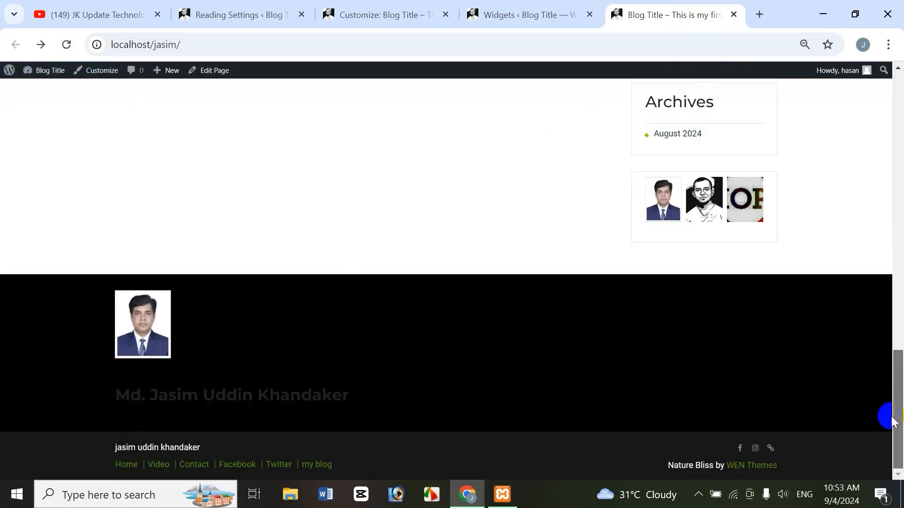
drag(899, 418, 897, 481)
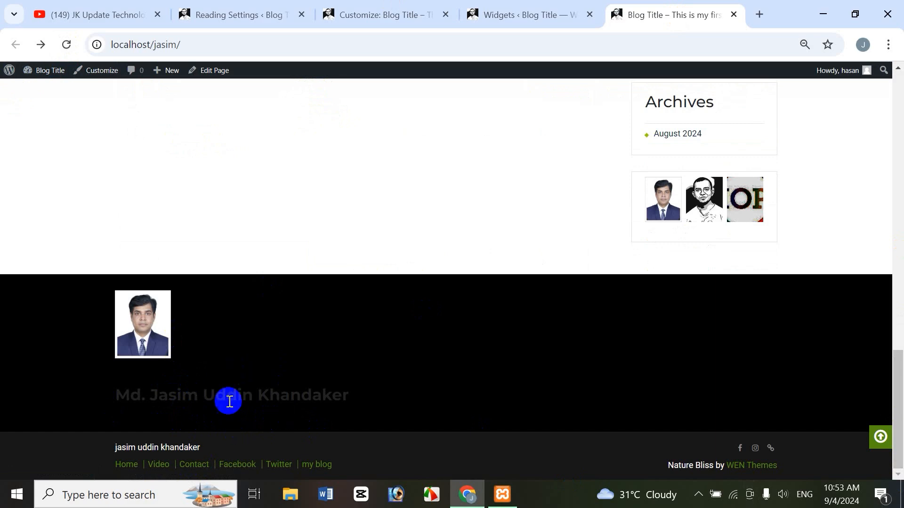
click(542, 18)
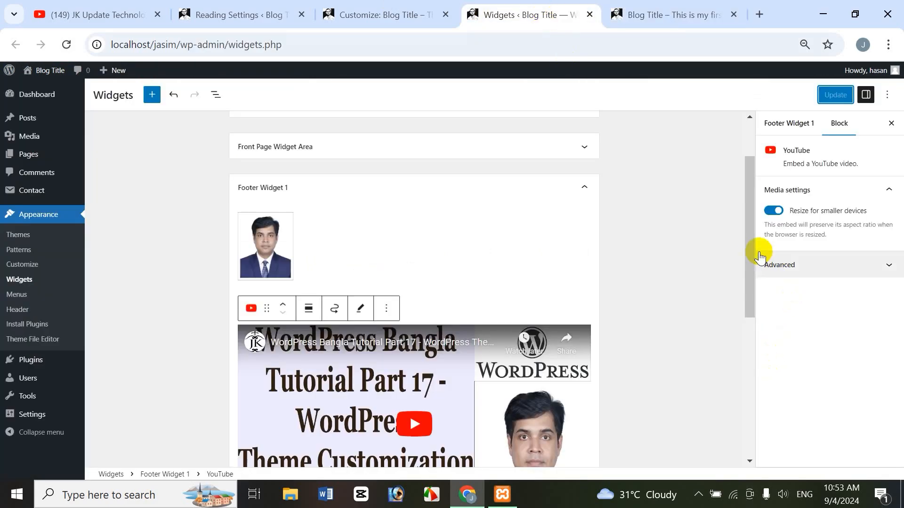
drag(746, 242, 755, 333)
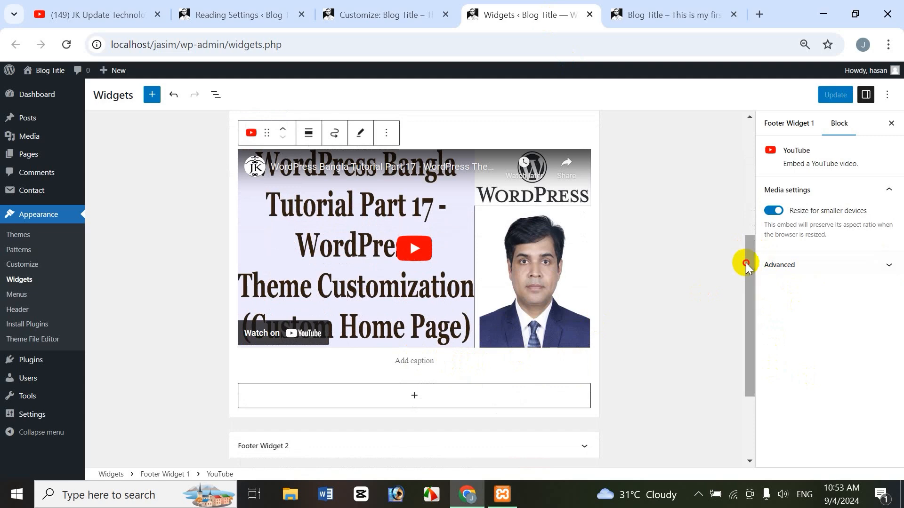
drag(747, 260, 748, 193)
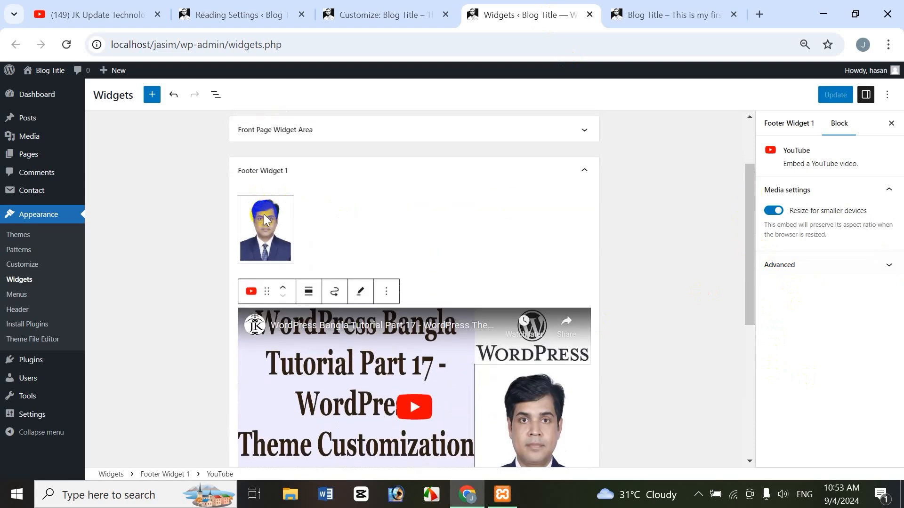
- Delete the portrait image block from Footer Widget 1, save, and check the site footer
click(266, 220)
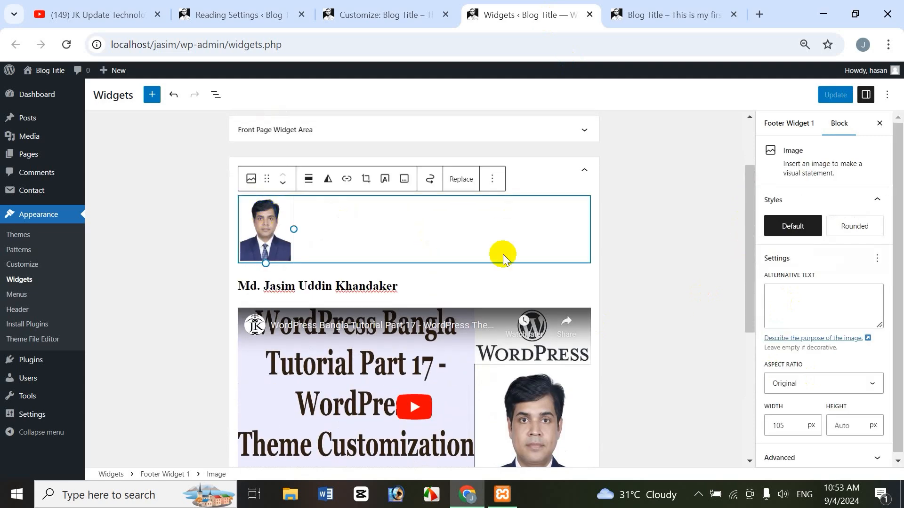
click(493, 182)
click(507, 448)
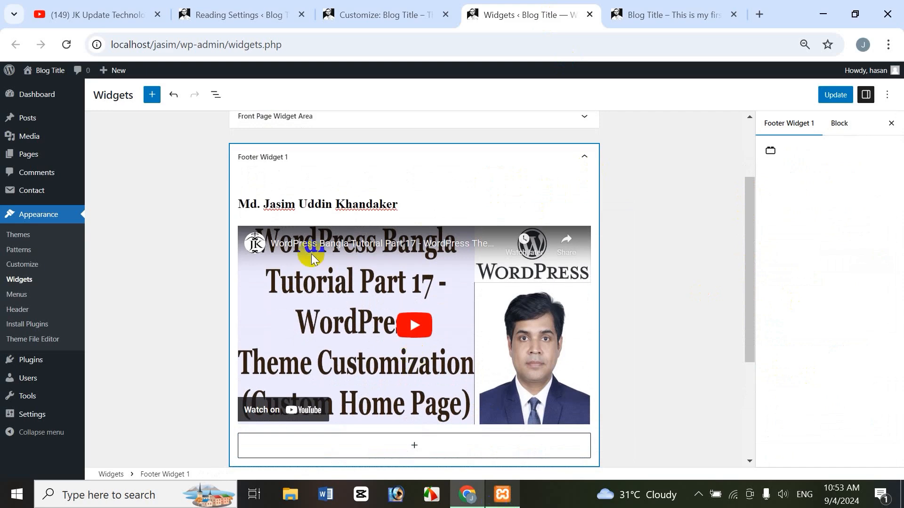
click(832, 96)
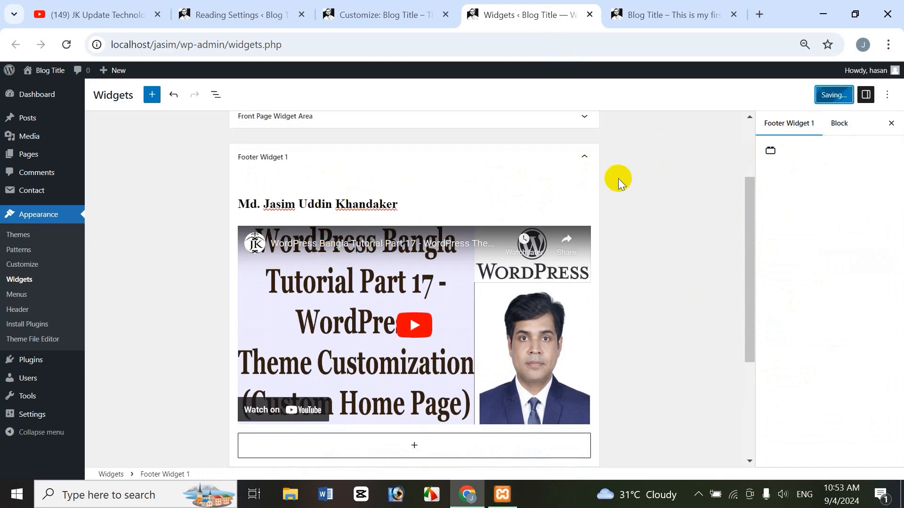
click(688, 17)
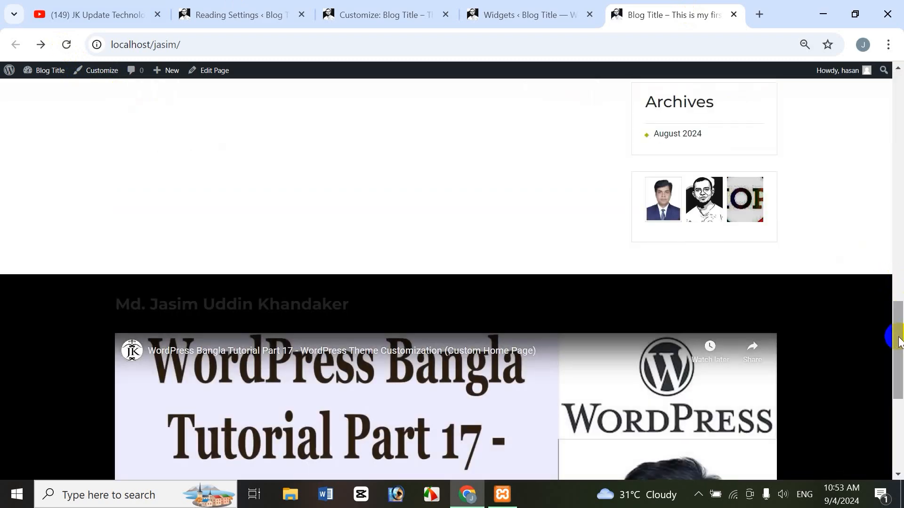
mouse_move(898, 341)
mouse_down()
mouse_move(900, 426)
mouse_move(900, 356)
mouse_up()
click(544, 7)
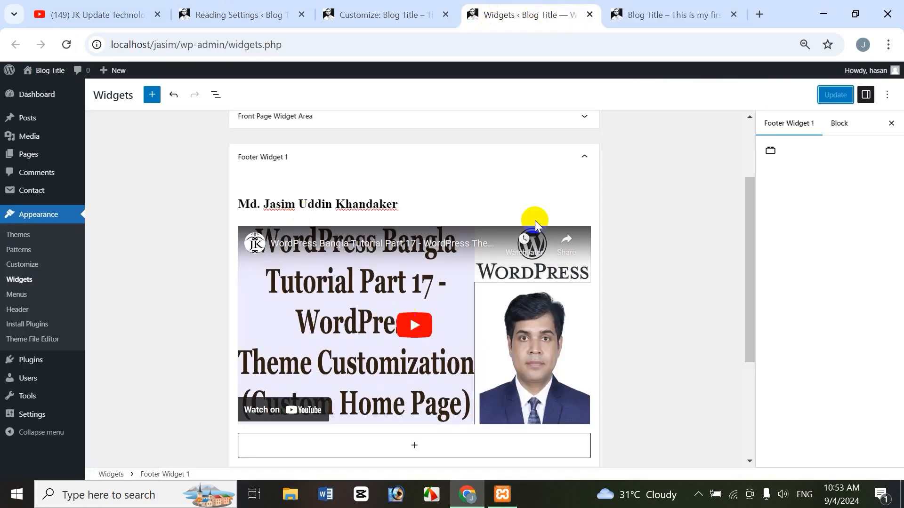
- Remove the embedded YouTube video block from Footer Widget 1
click(358, 260)
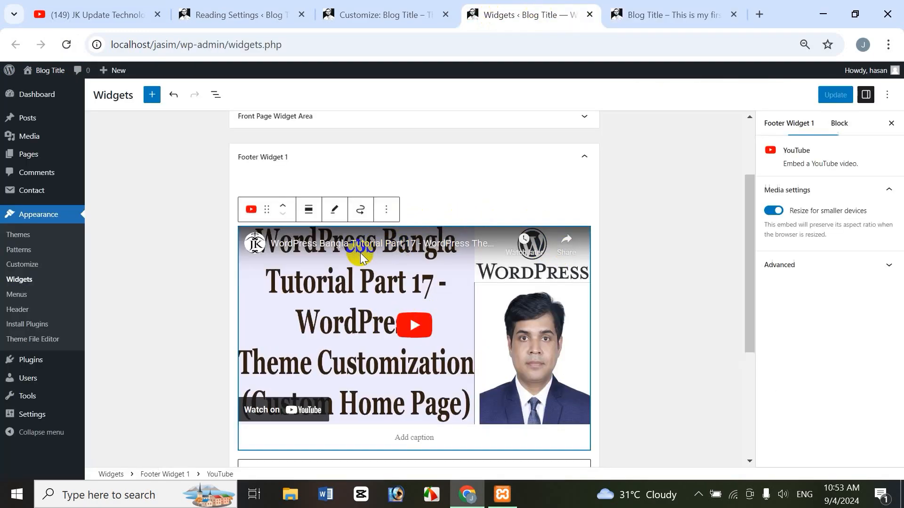
click(386, 210)
click(412, 437)
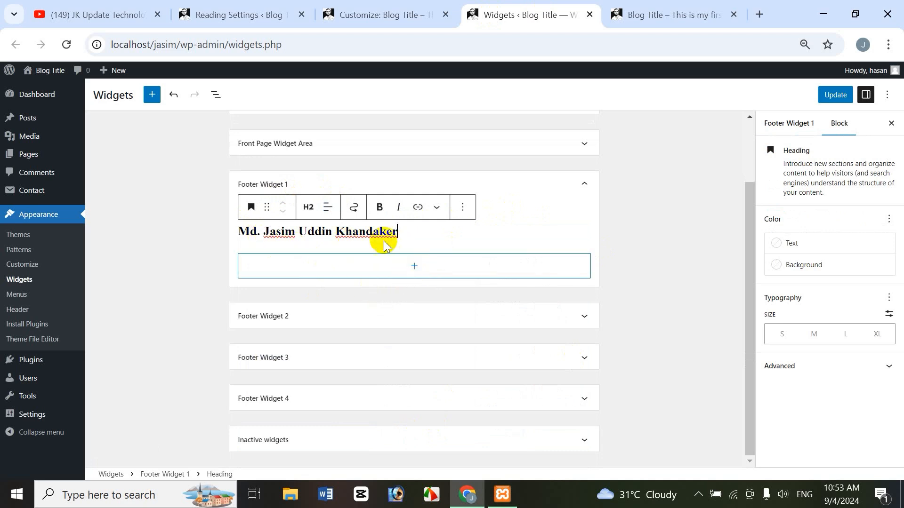
- Add the Girl Icche image under the heading at 169 px wide, save, and check the site
click(418, 266)
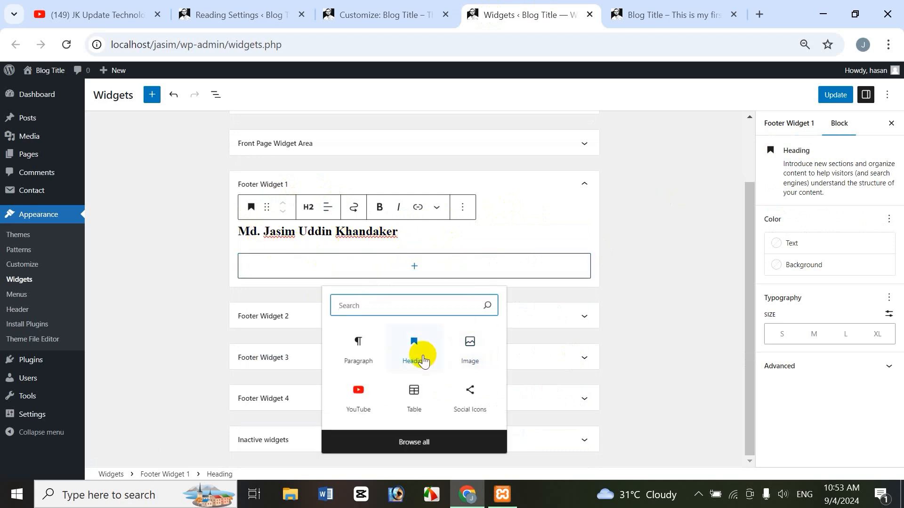
click(466, 348)
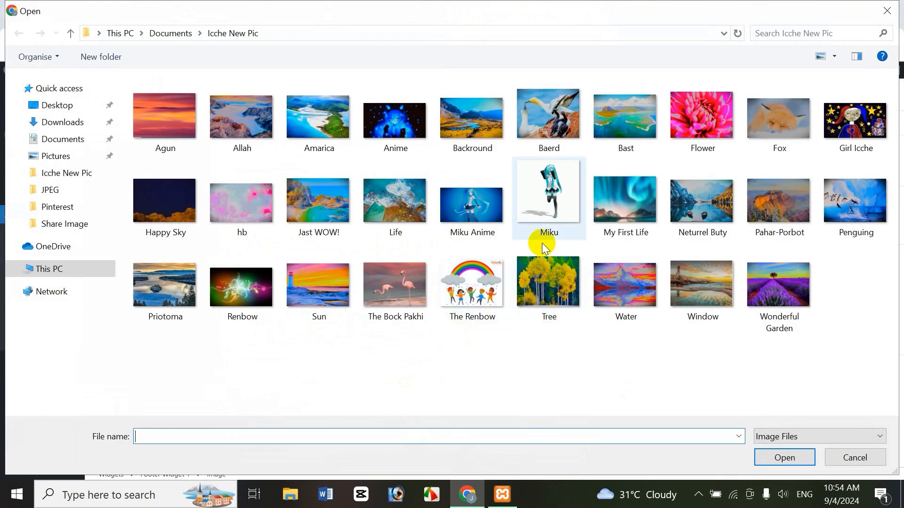
click(852, 132)
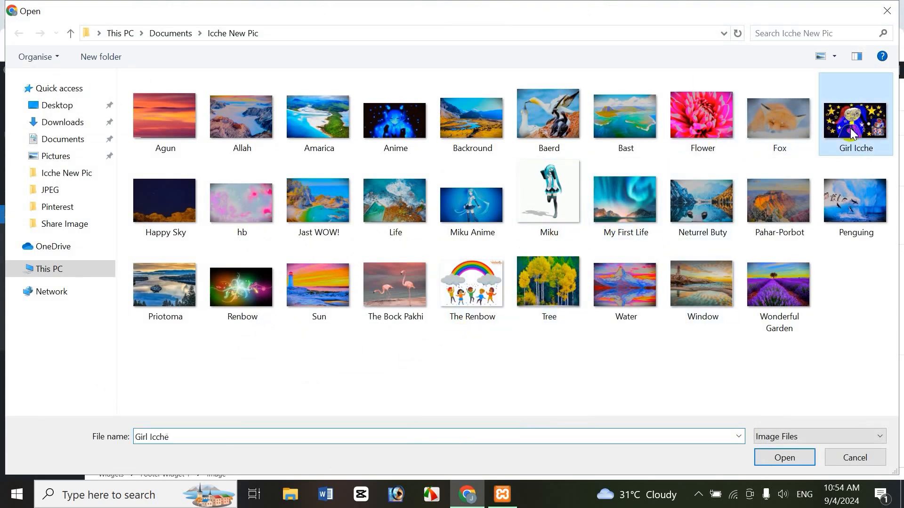
click(784, 457)
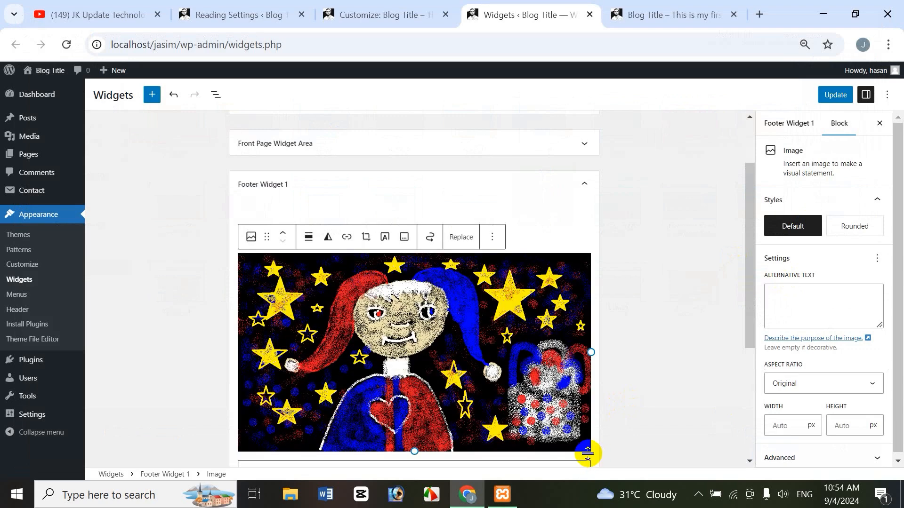
drag(584, 454, 409, 303)
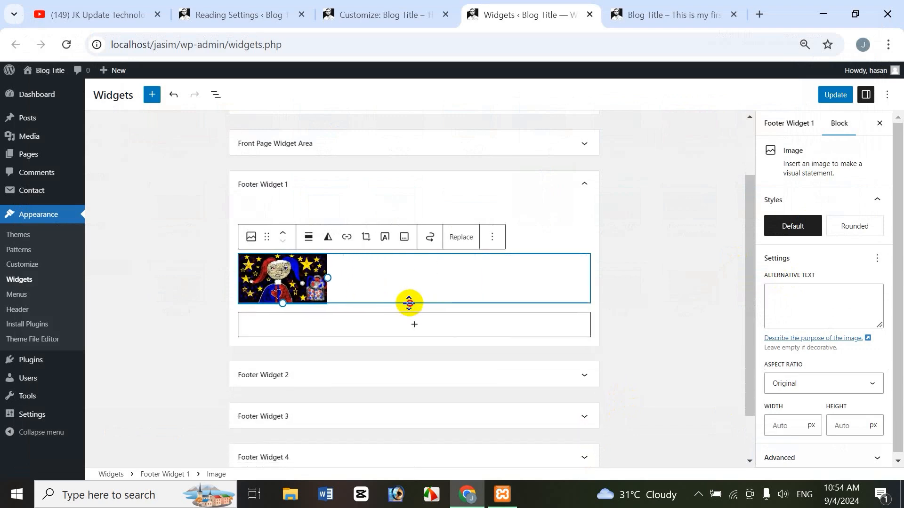
click(835, 95)
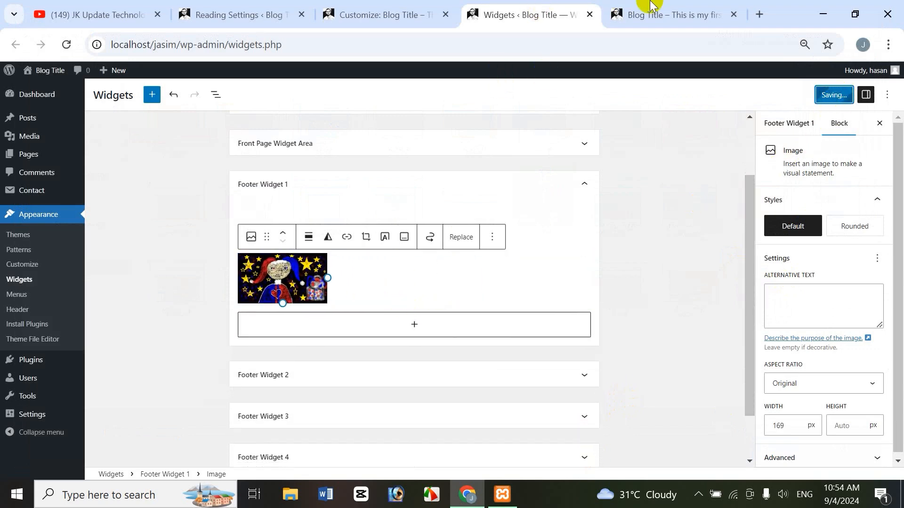
click(691, 14)
click(66, 44)
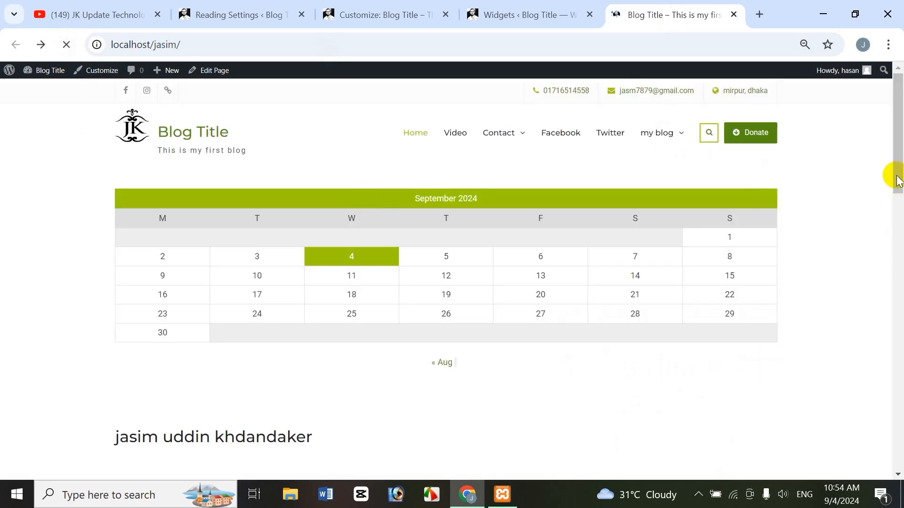
drag(894, 232, 890, 466)
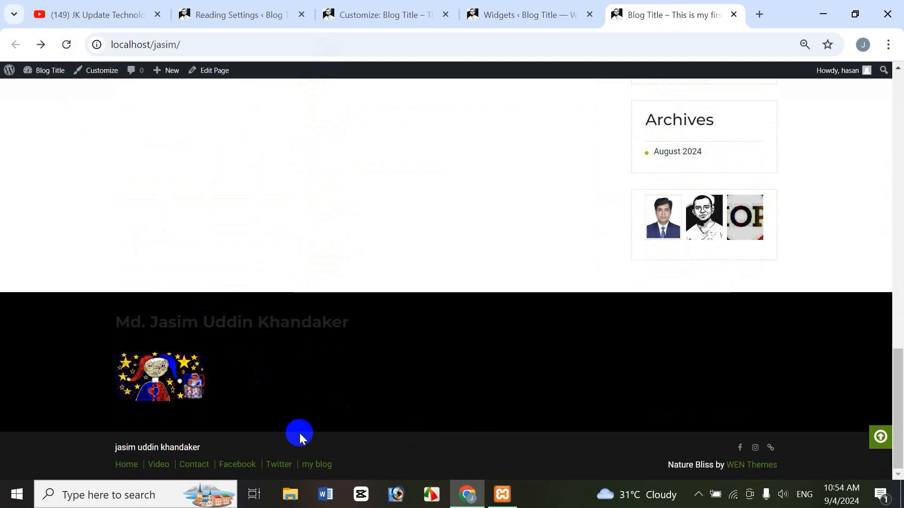
click(523, 17)
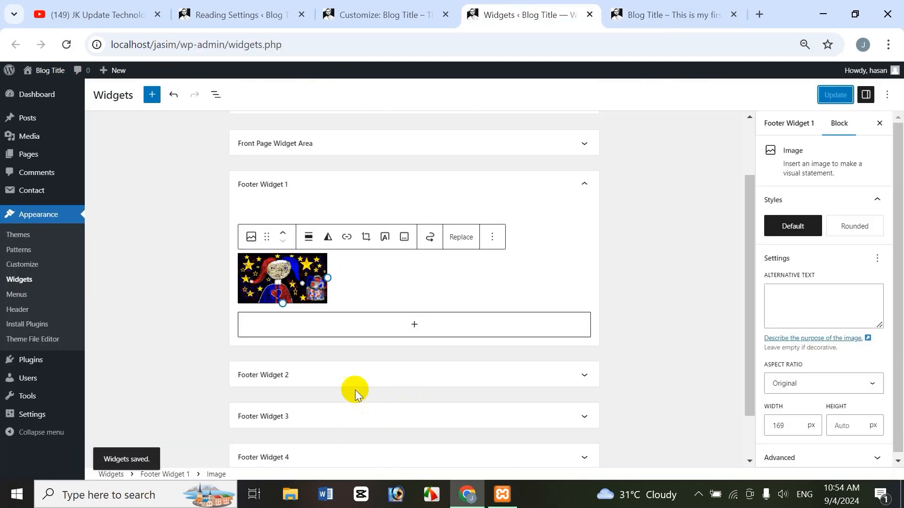
- Collapse Footer Widget 1 and insert a Cover block into Footer Widget 2 from the full block list
click(586, 185)
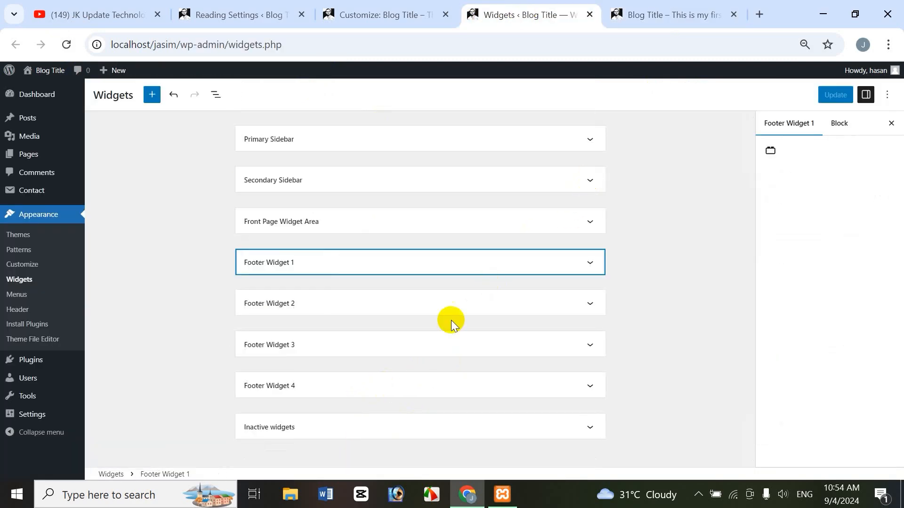
click(582, 305)
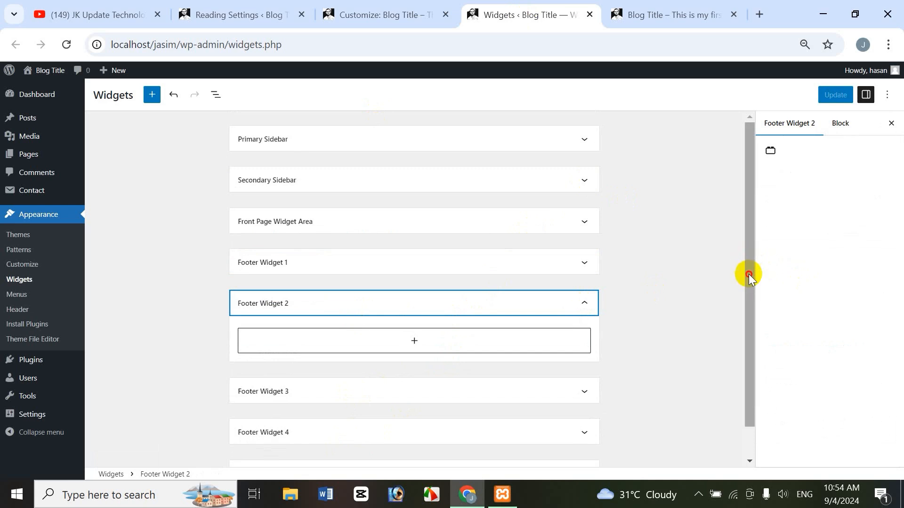
scroll(359, 274, down, 1)
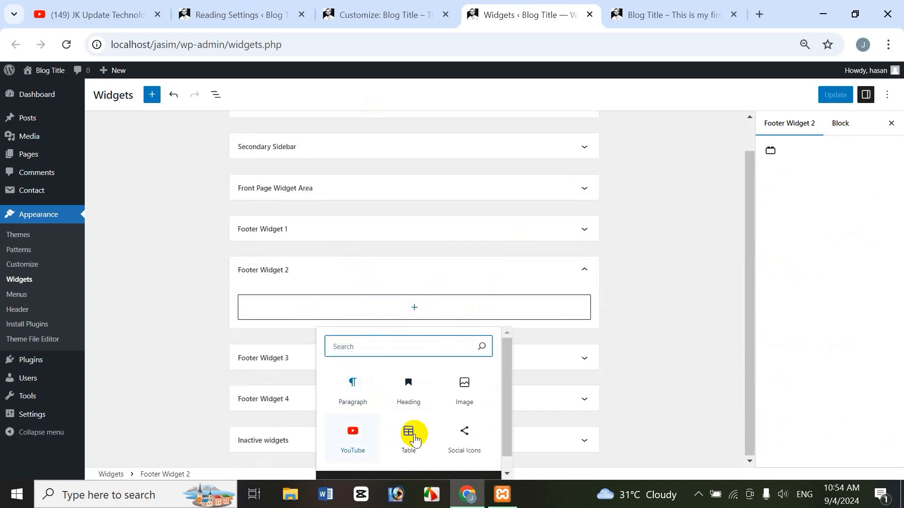
drag(506, 378, 507, 426)
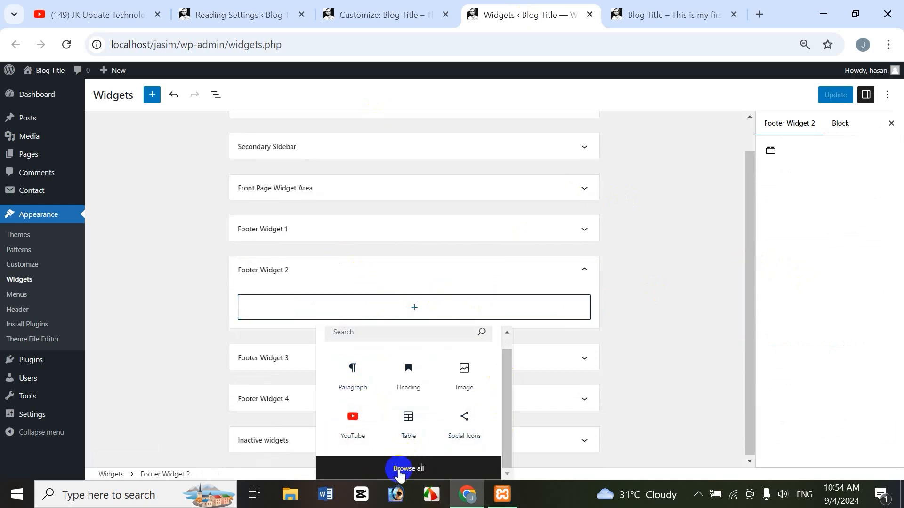
click(400, 470)
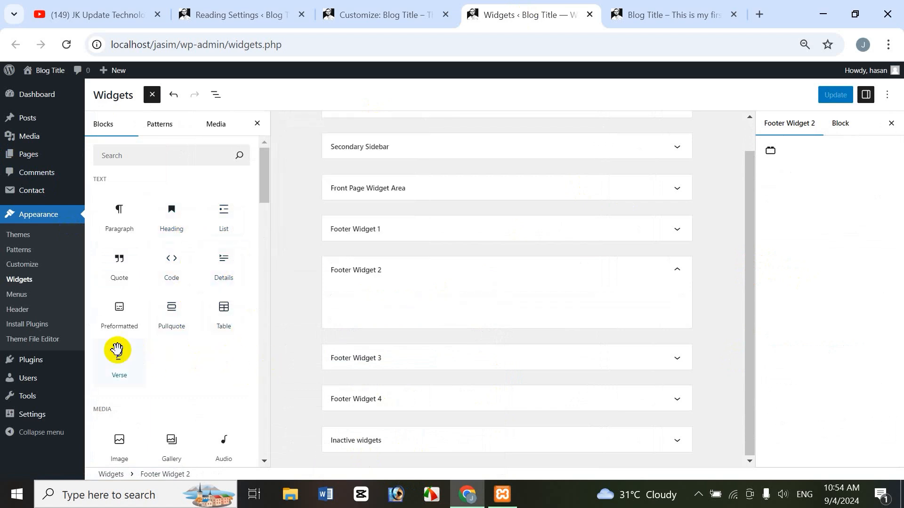
drag(265, 183, 268, 217)
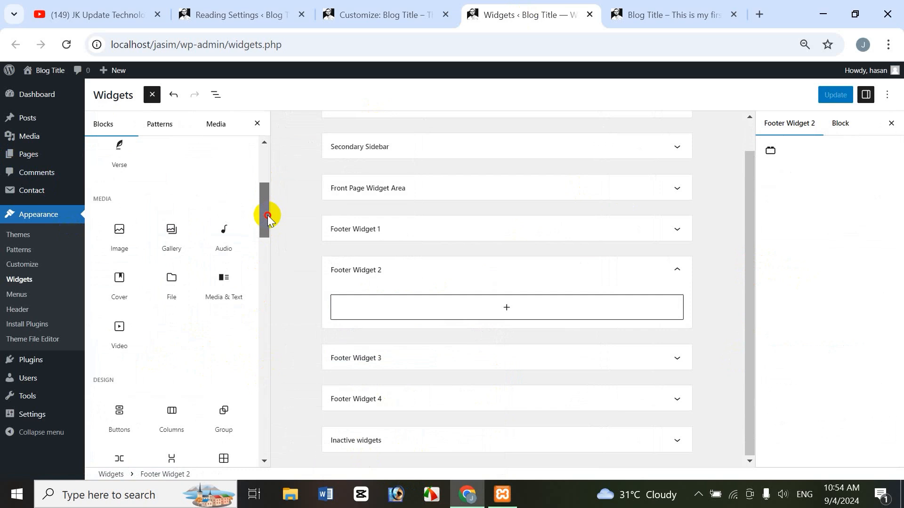
click(116, 284)
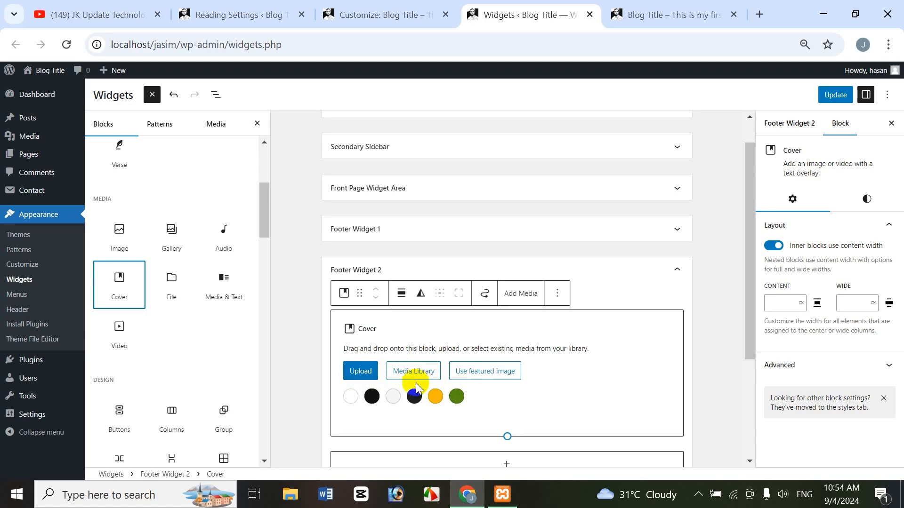
- Set the cover image to the lighthouse picture from the Media Library and make it shorter
click(413, 372)
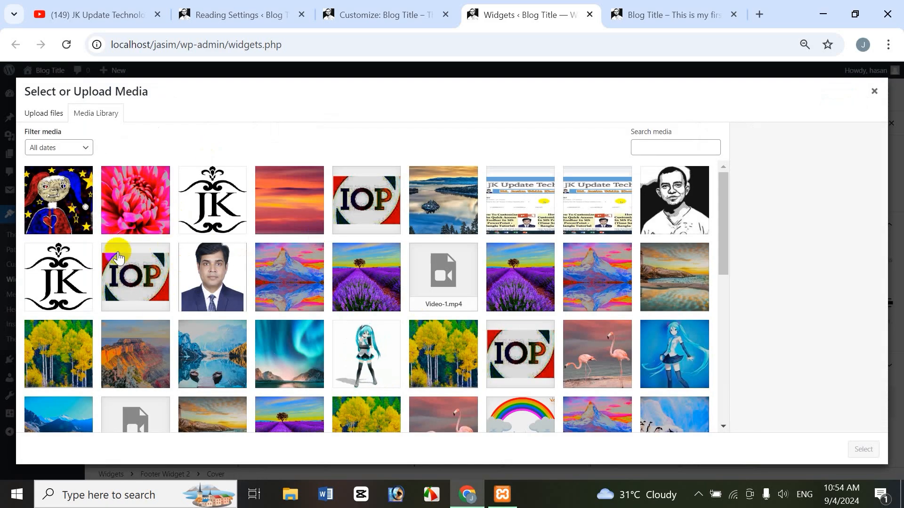
click(695, 280)
click(863, 449)
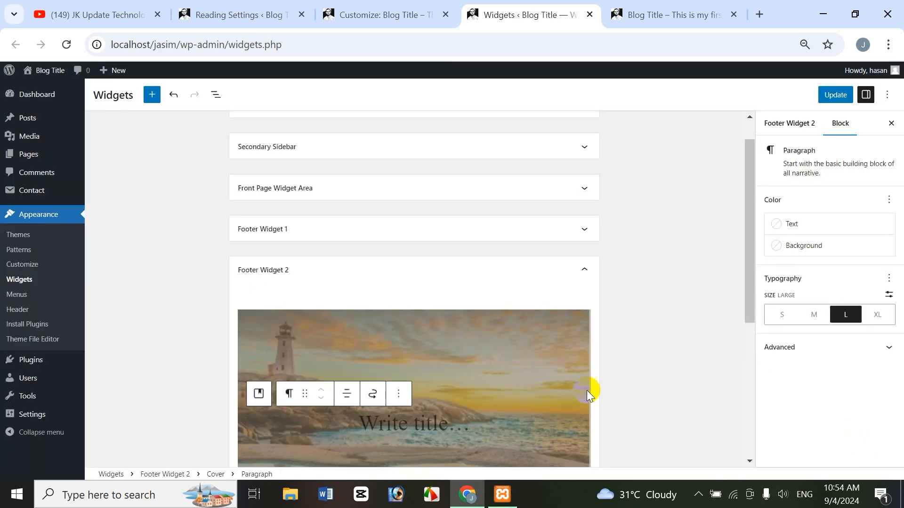
scroll(616, 355, down, 2)
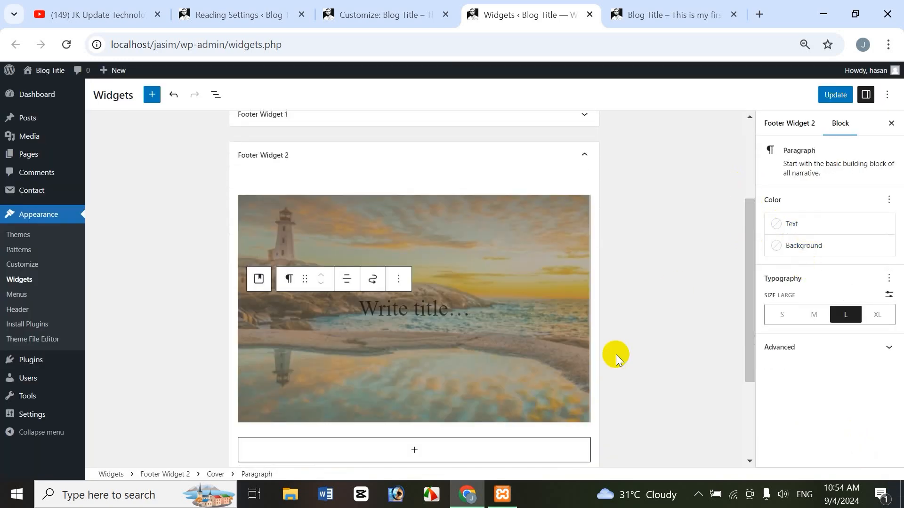
click(565, 399)
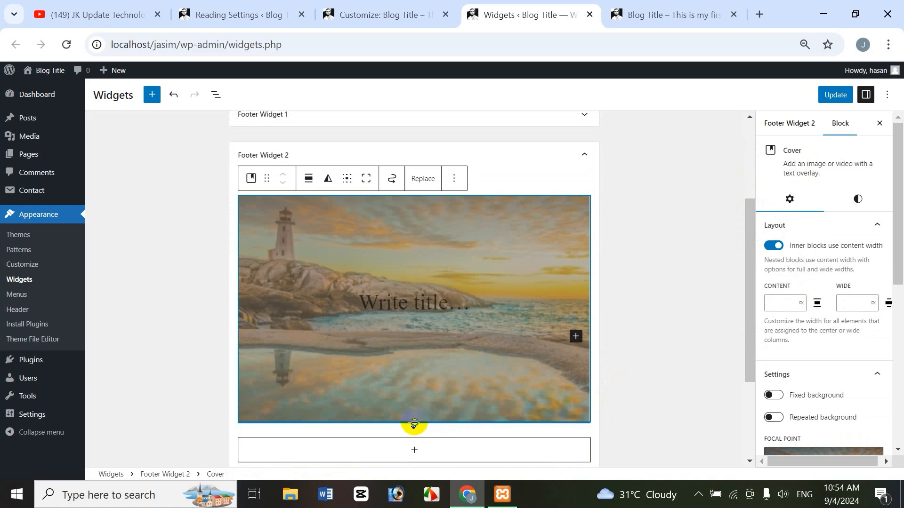
drag(414, 422, 419, 347)
- Title the cover with the owner's name and save the widgets
click(390, 265)
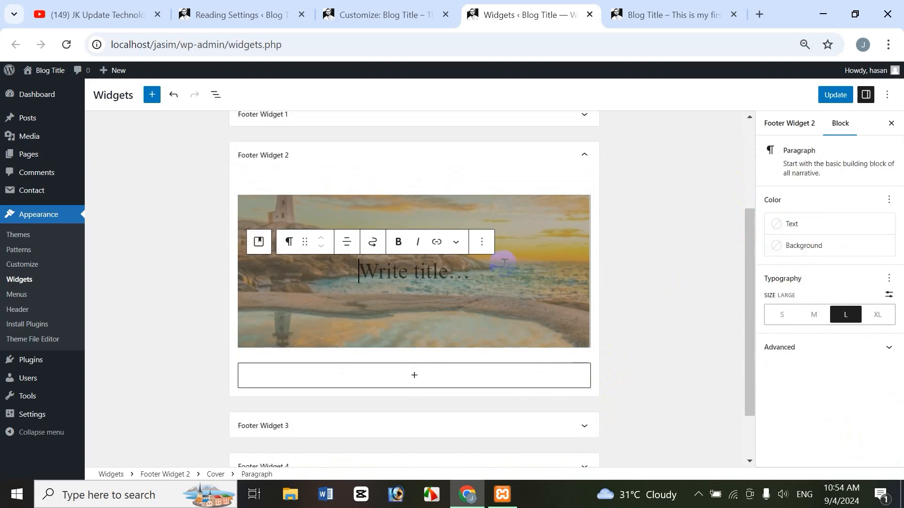
text(jasim udin)
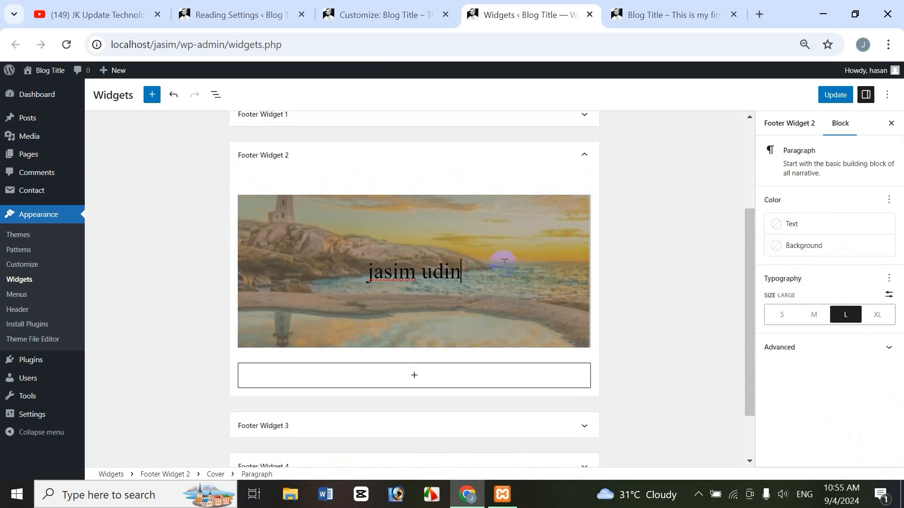
key(BackSpace)
key(BackSpace)
text(din)
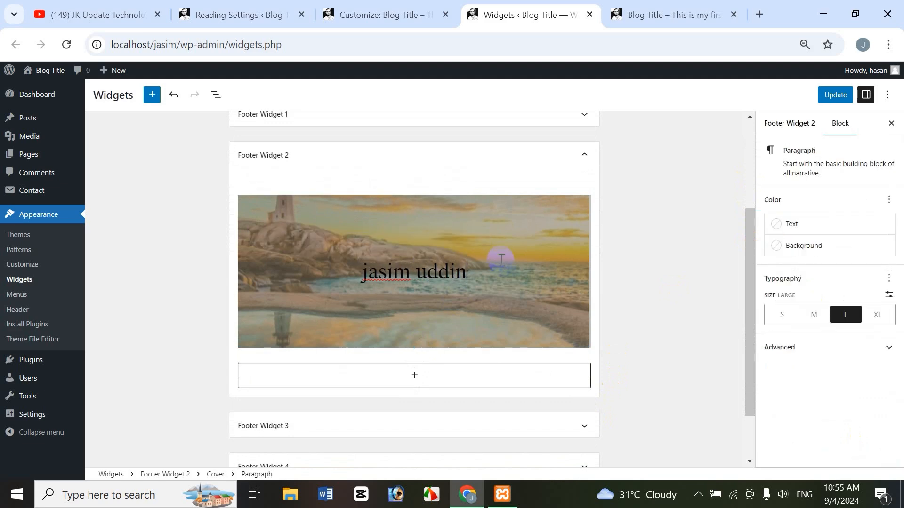
click(656, 239)
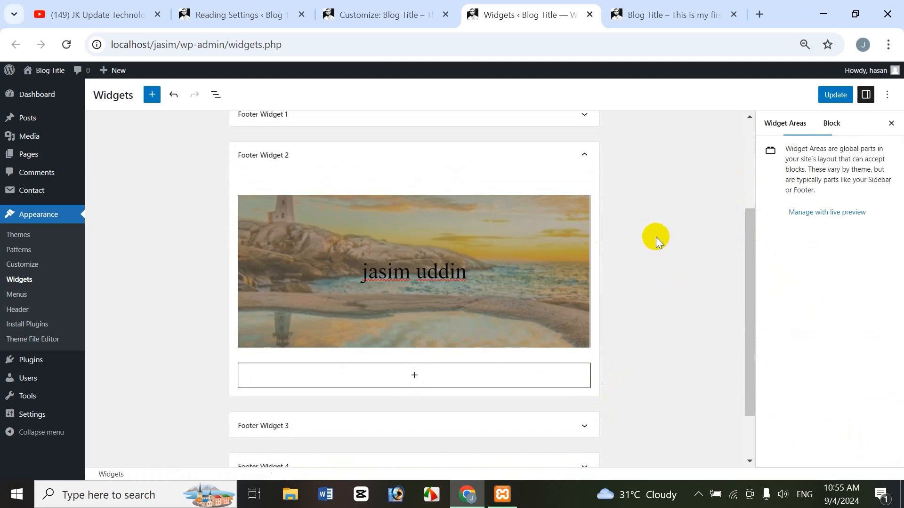
click(835, 95)
click(672, 14)
- View the new cover on the reloaded site, then shorten it to a 145 px banner and save
click(14, 47)
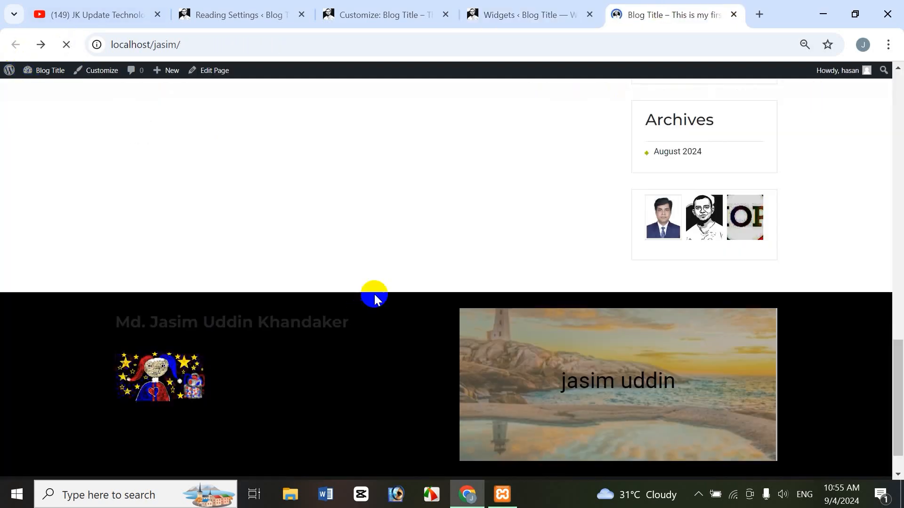
drag(902, 402, 902, 414)
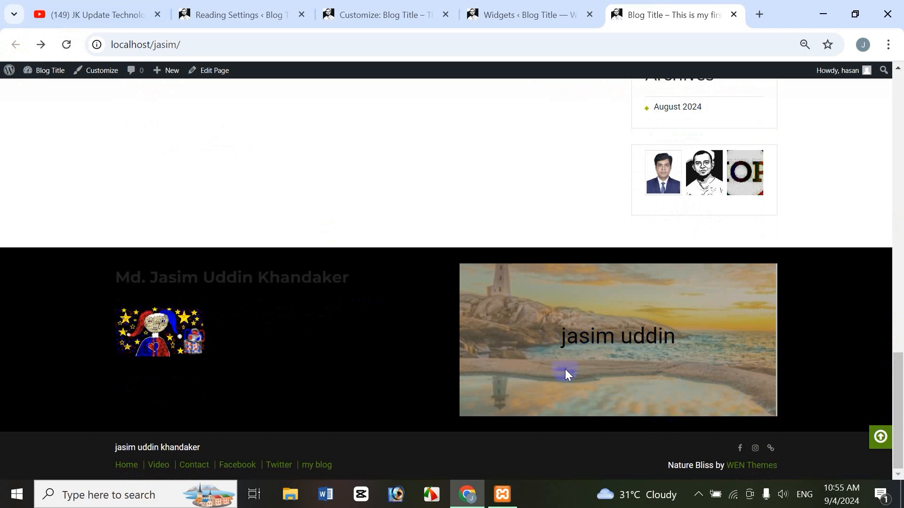
click(522, 14)
click(594, 326)
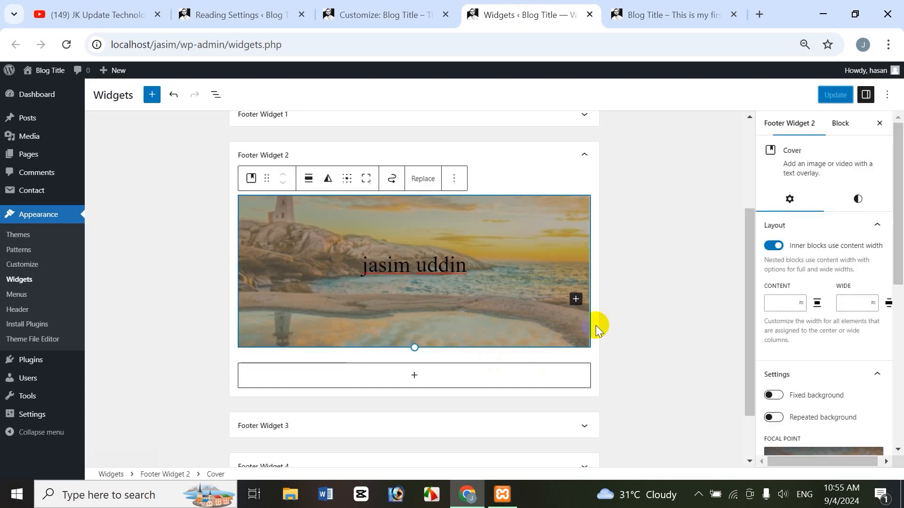
drag(414, 347, 411, 268)
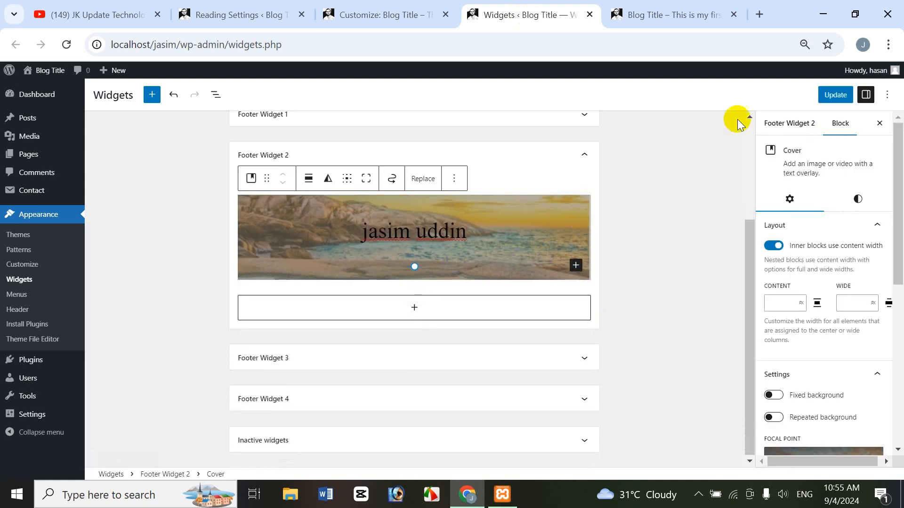
click(560, 232)
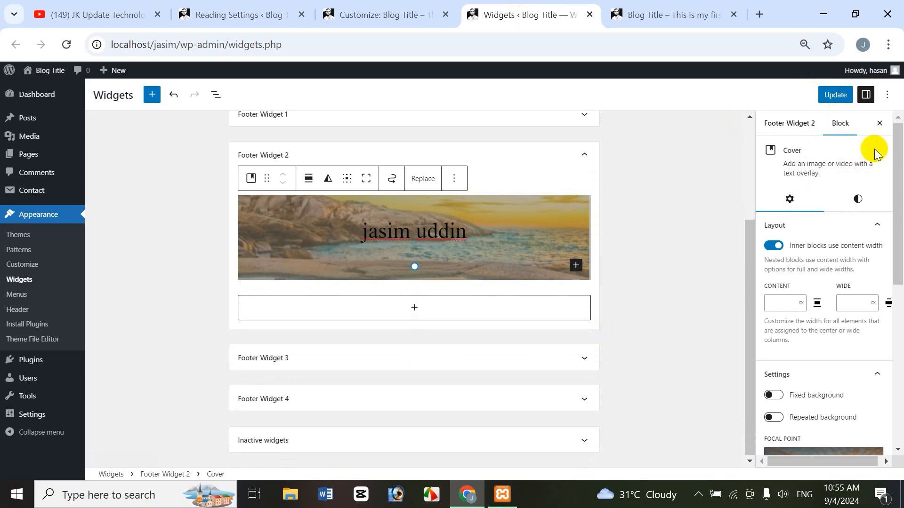
- Confirm the shorter cover on the live site and open Footer Widget 3 for editing
click(664, 14)
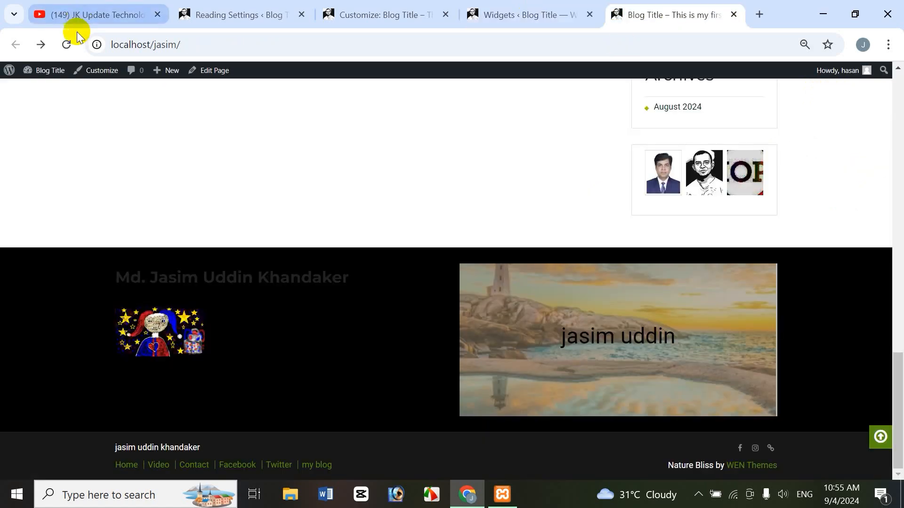
click(67, 45)
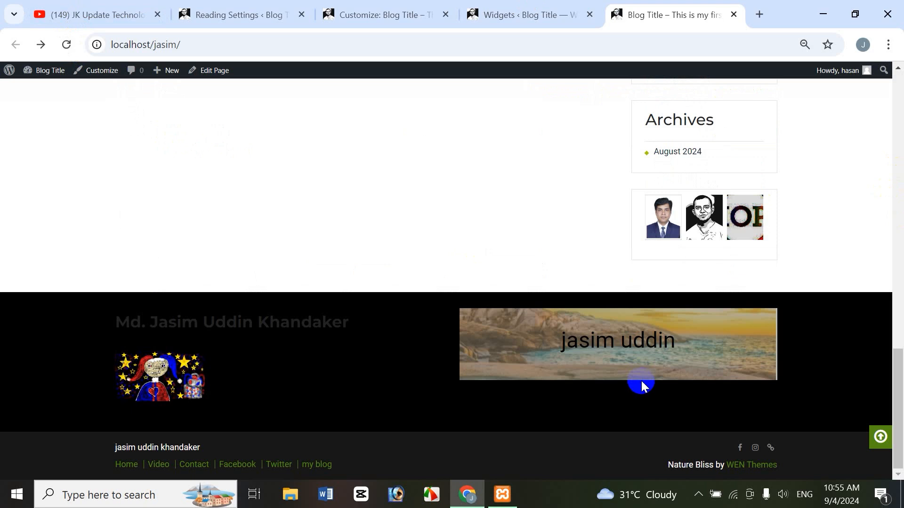
click(532, 18)
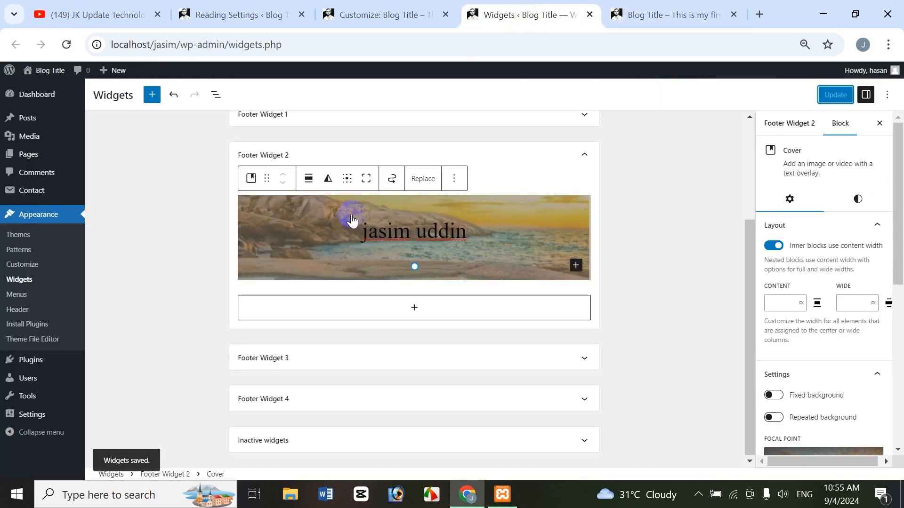
click(584, 359)
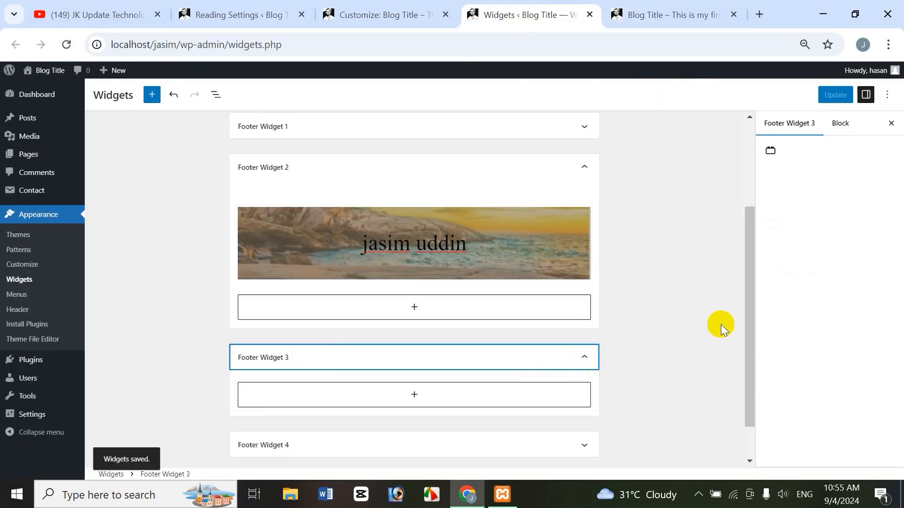
- Insert a Contact Form 7 block into Footer Widget 3 and save the widgets
scroll(748, 311, down, 1)
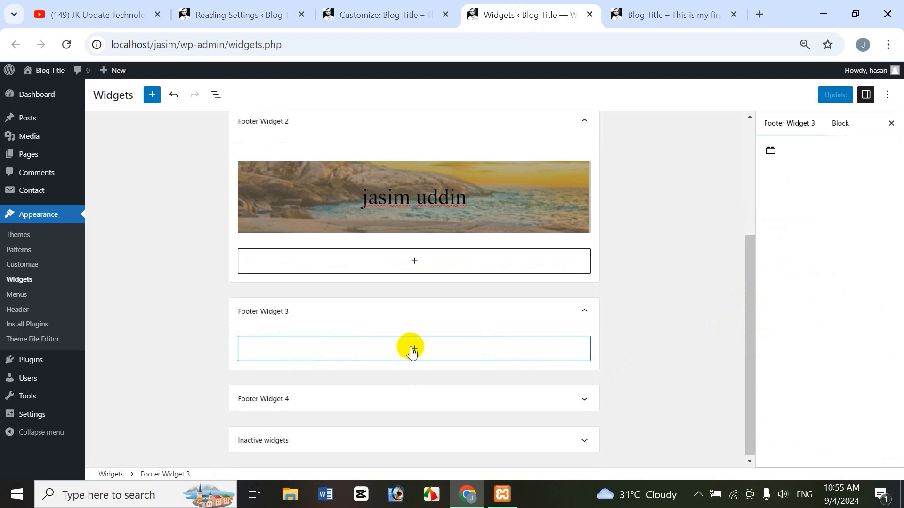
click(411, 350)
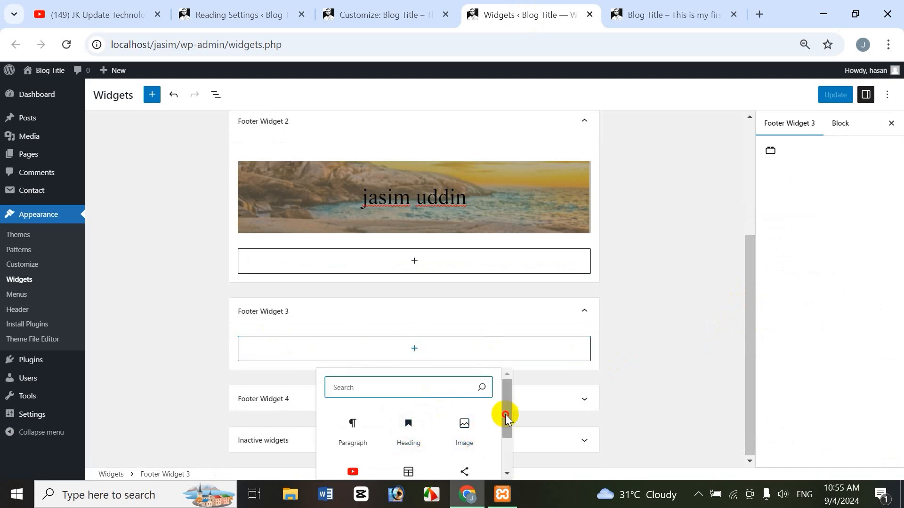
scroll(503, 414, down, 2)
click(401, 472)
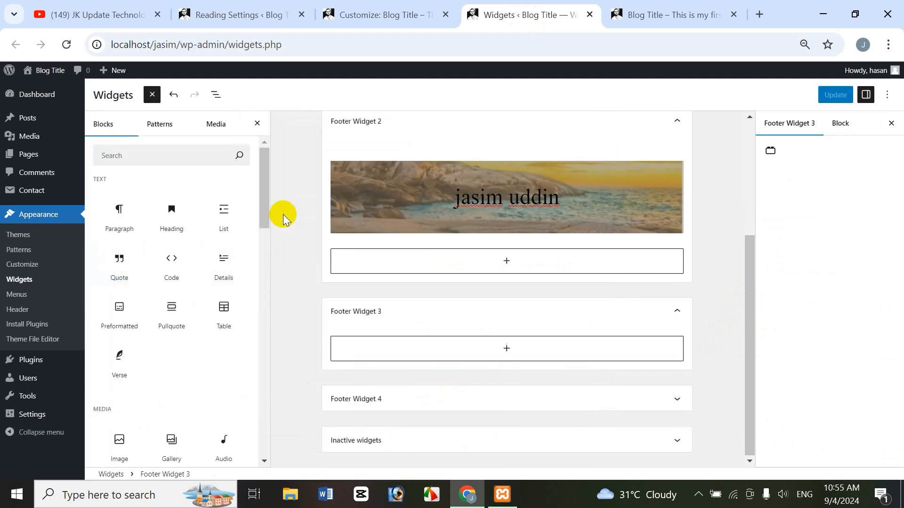
drag(263, 171, 288, 349)
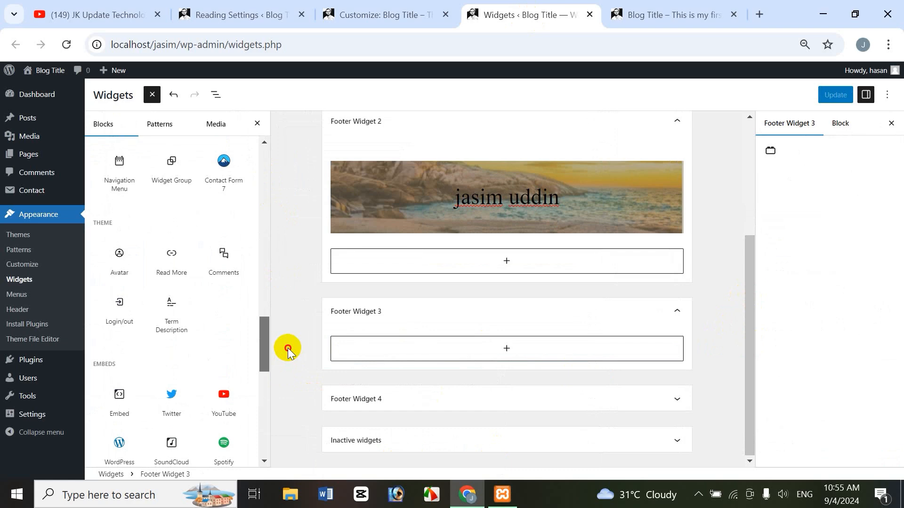
drag(288, 349, 300, 320)
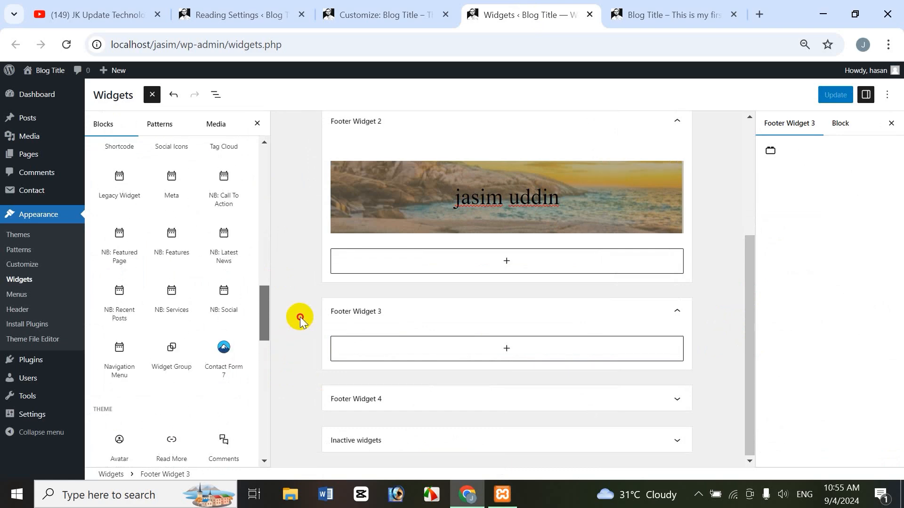
click(236, 368)
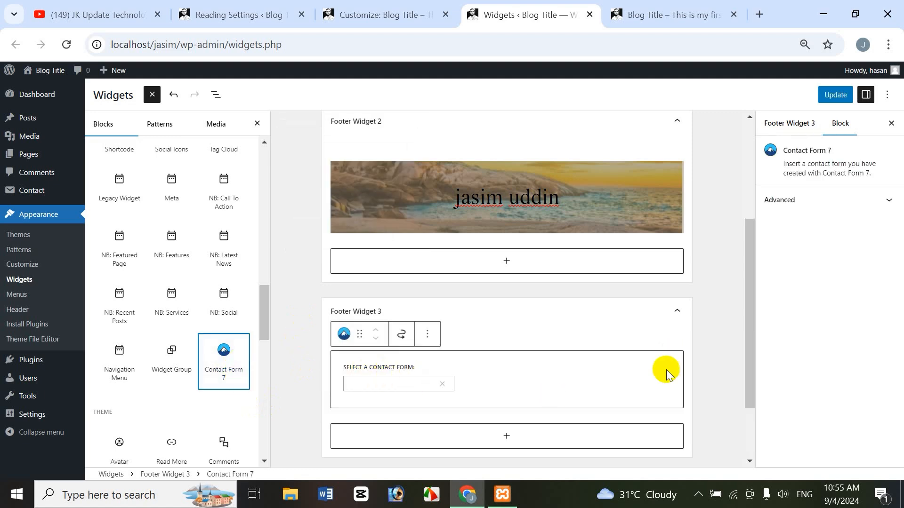
drag(750, 291, 754, 348)
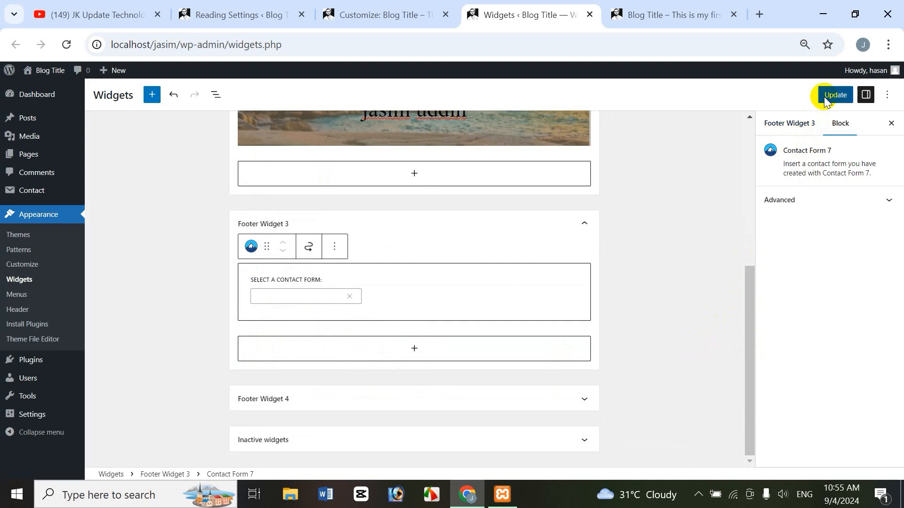
click(651, 16)
- Reload the site to see the form-not-found error, then delete the Contact Form 7 block
click(66, 44)
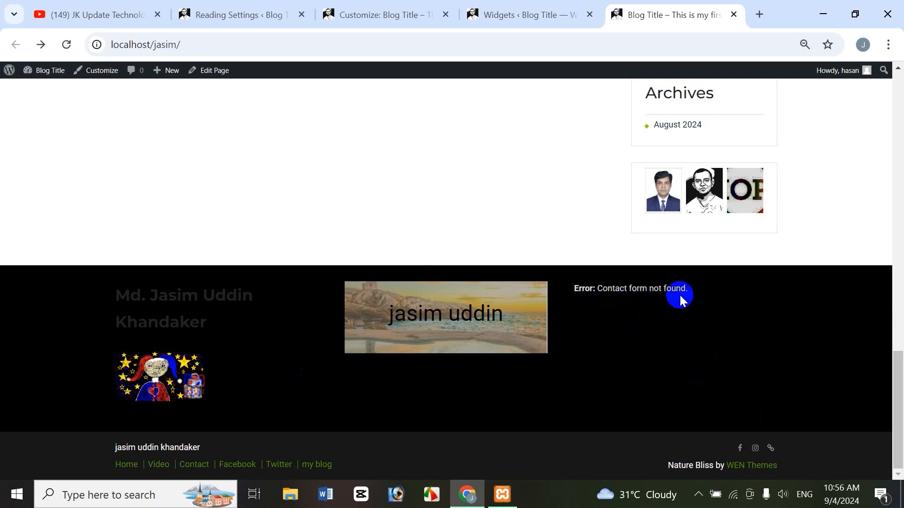
click(518, 14)
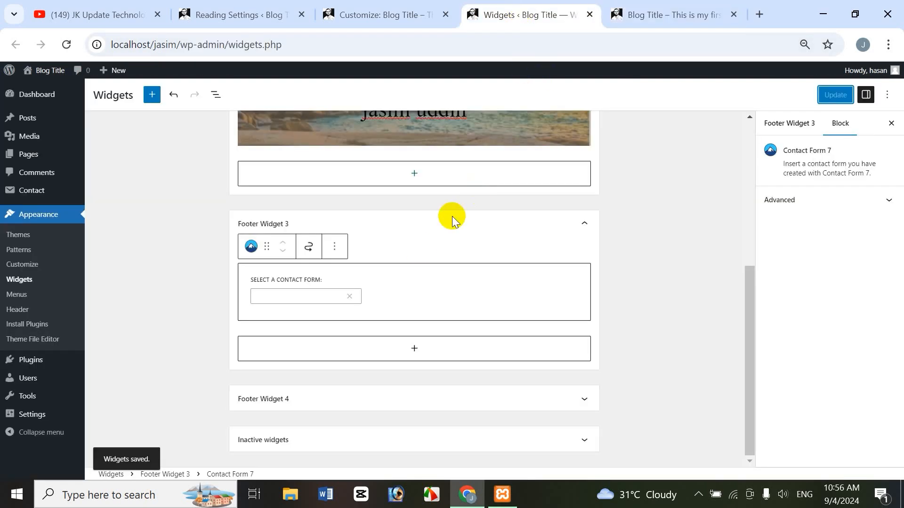
click(335, 247)
click(341, 448)
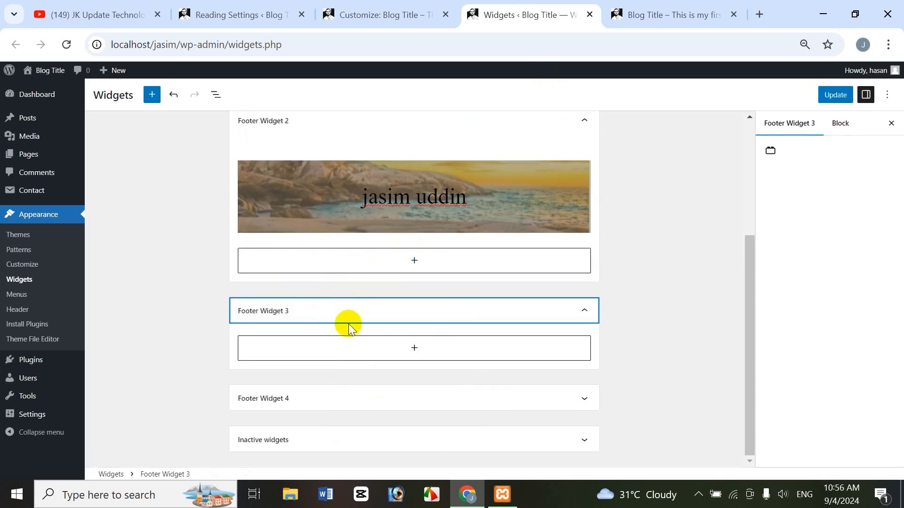
- Insert a File block into Footer Widget 3 from the full block library
click(415, 348)
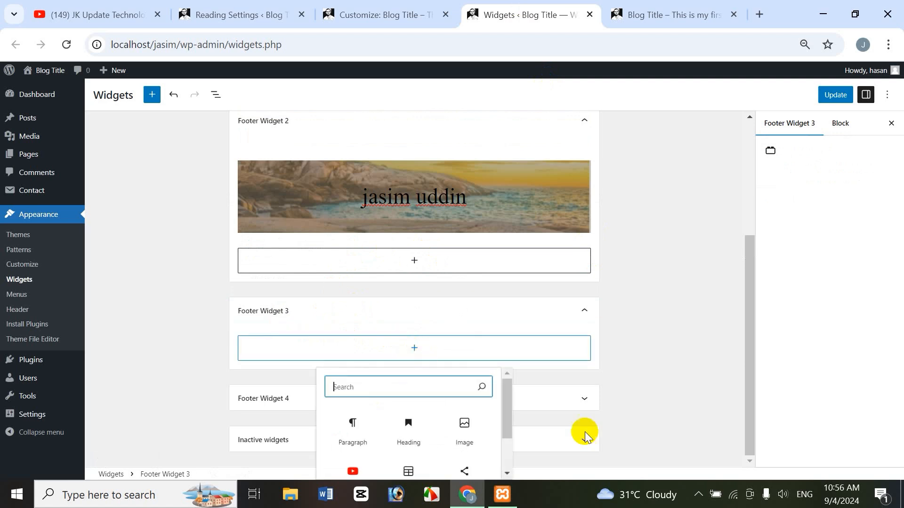
scroll(507, 416, down, 3)
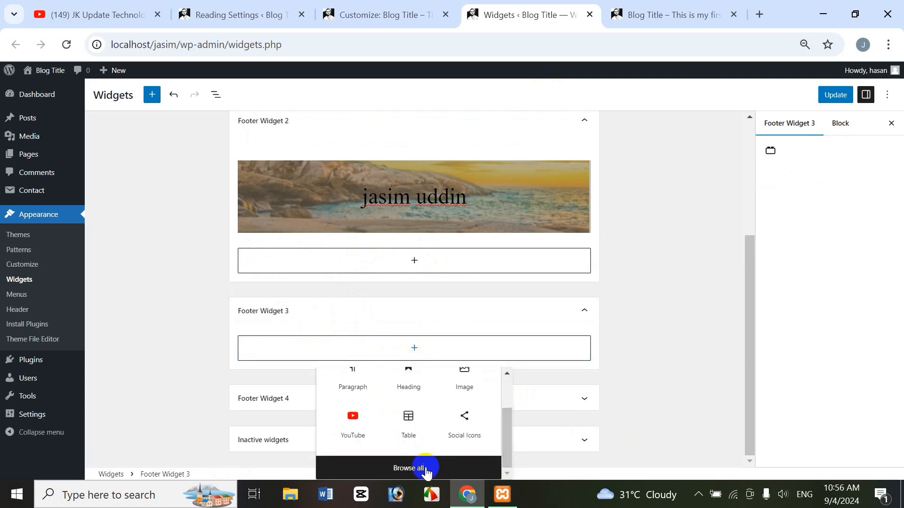
click(424, 472)
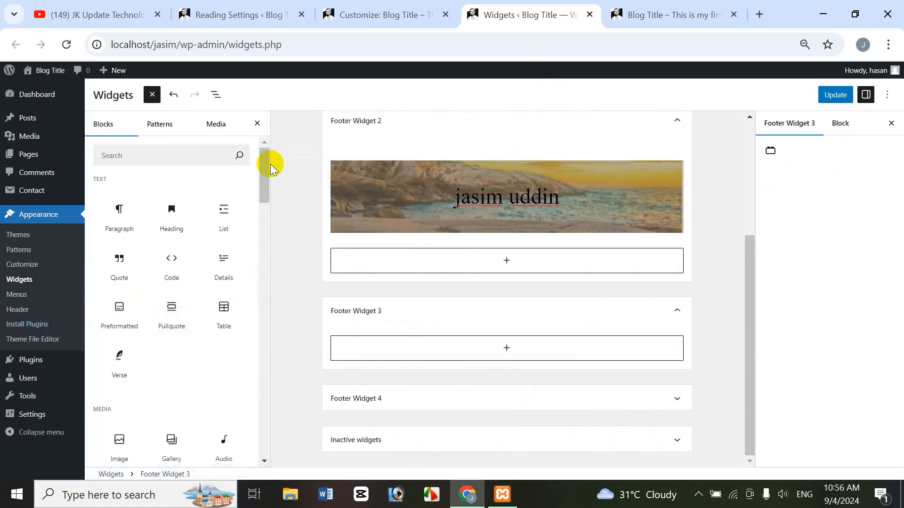
drag(264, 162, 265, 200)
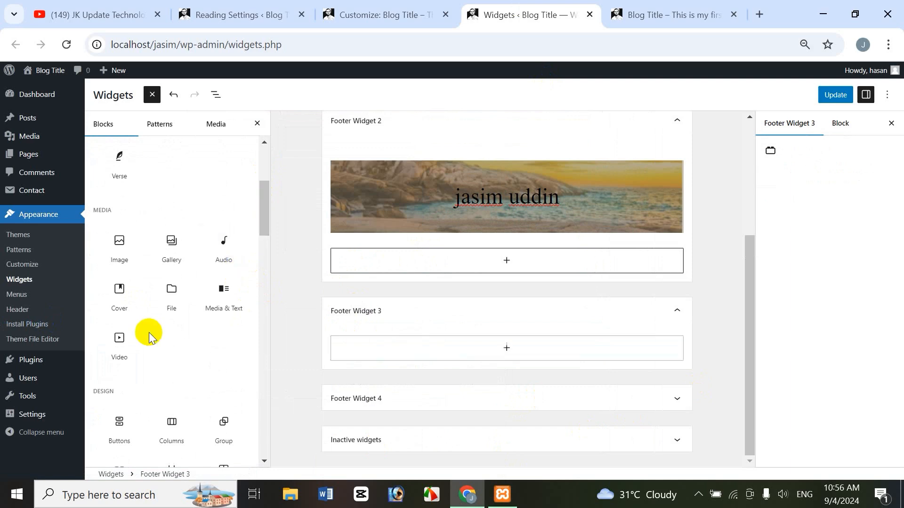
click(171, 297)
- Upload the Dhaka Medical College Hospital Icche Dana document from Documents and save the widgets
click(349, 416)
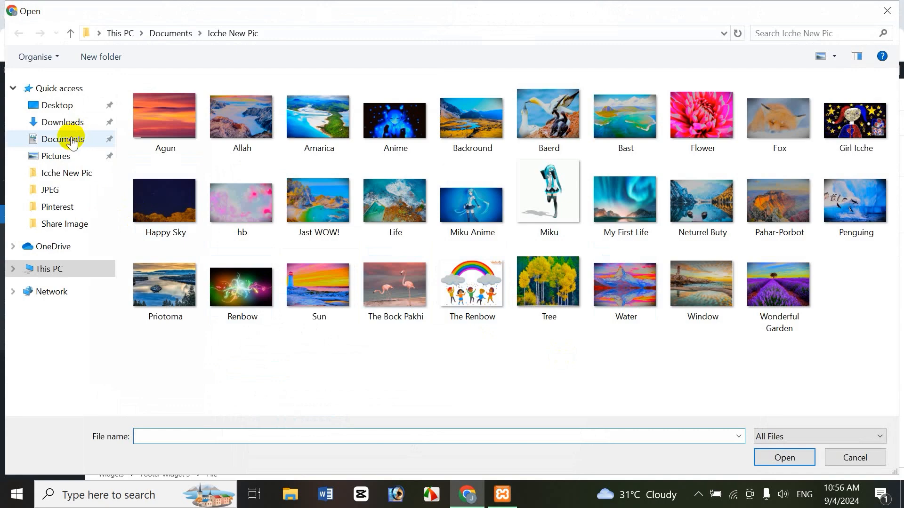
click(64, 122)
click(71, 139)
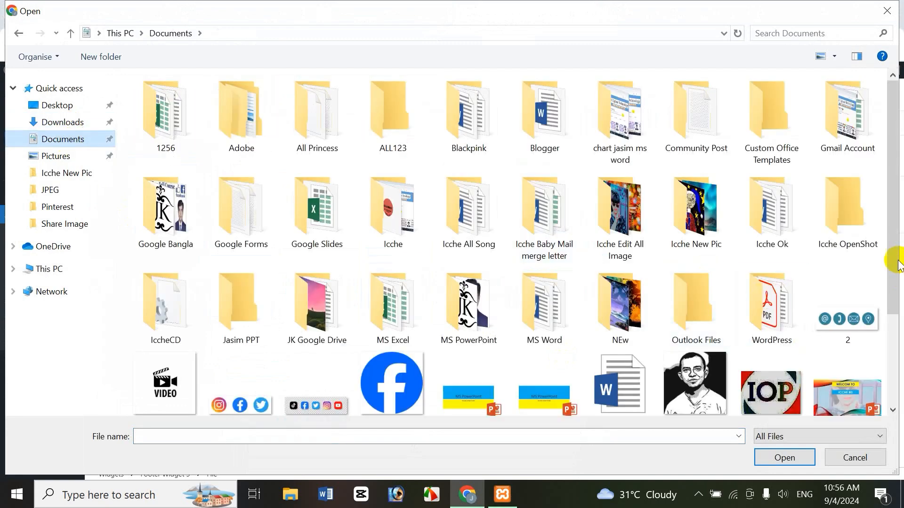
drag(899, 264, 897, 363)
click(623, 301)
click(782, 459)
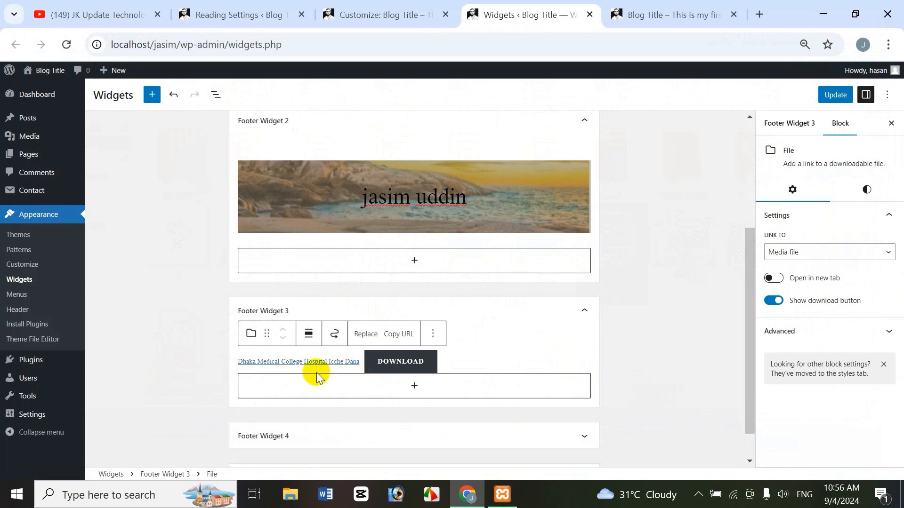
click(834, 94)
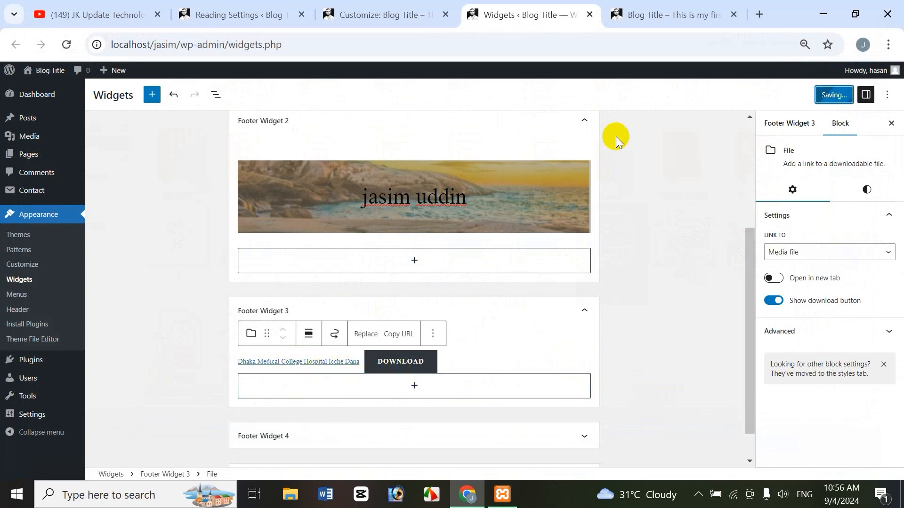
click(673, 14)
- Reload the site and test the footer's Download button on the Icche Dana document
click(67, 44)
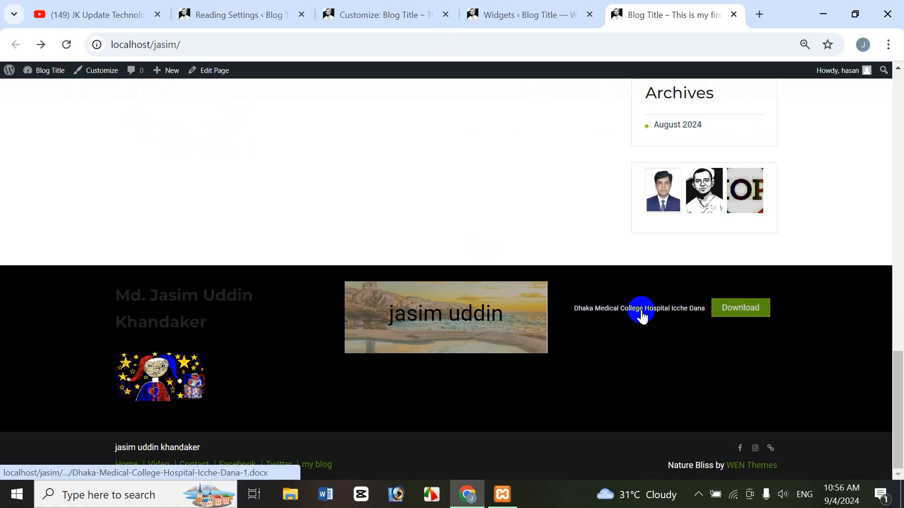
click(759, 310)
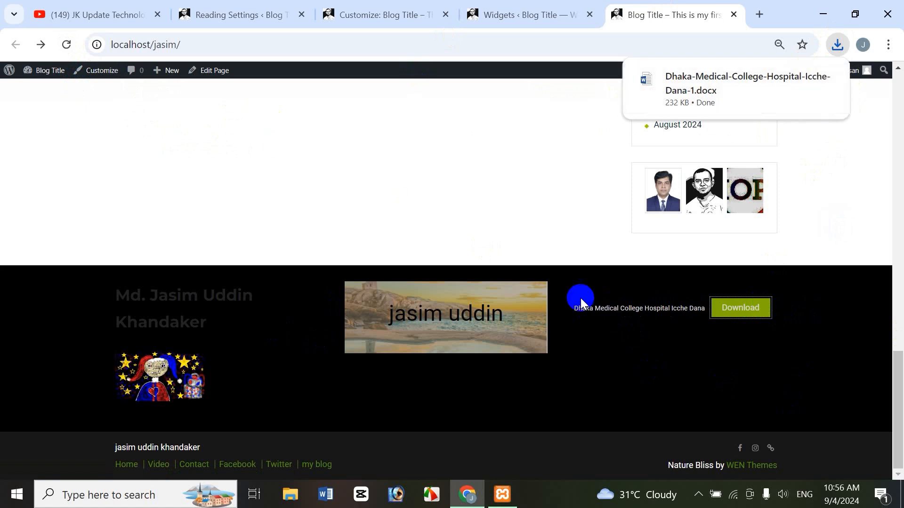
click(610, 367)
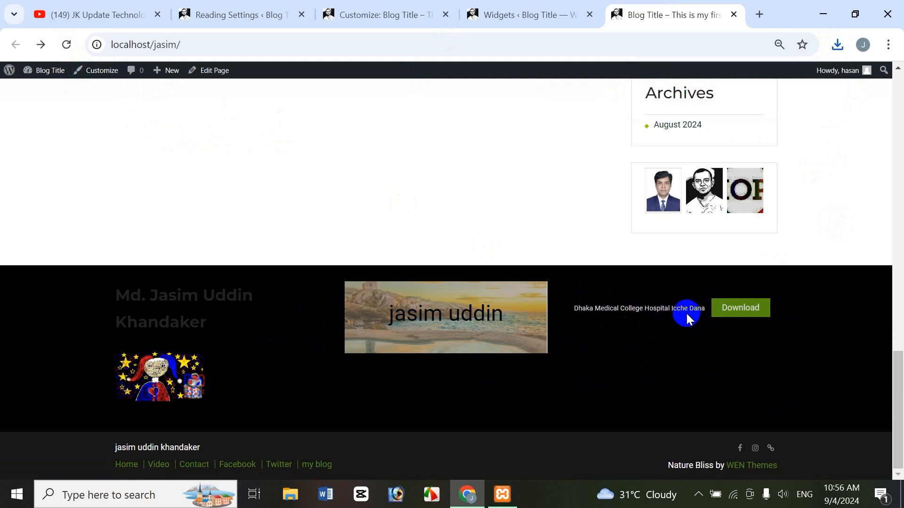
click(546, 10)
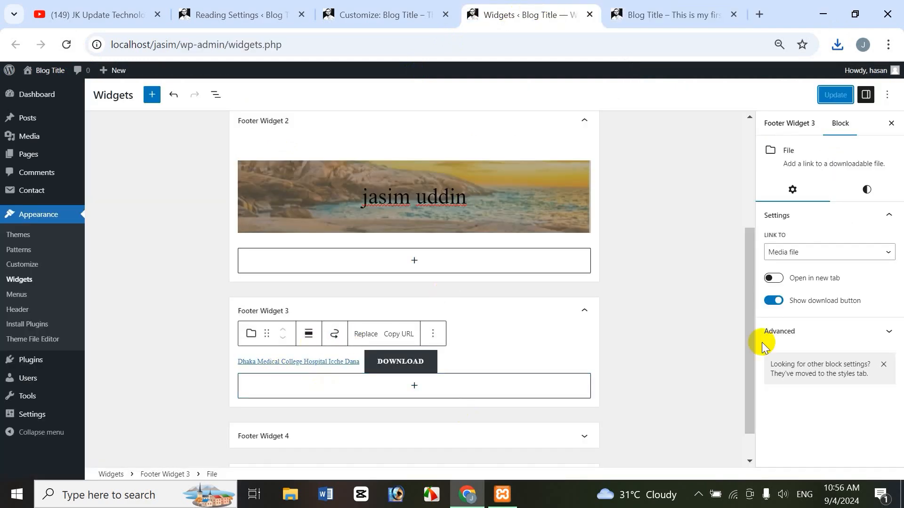
- Add a monthly Archives block showing August 2024 to Footer Widget 4 and save
scroll(593, 425, down, 1)
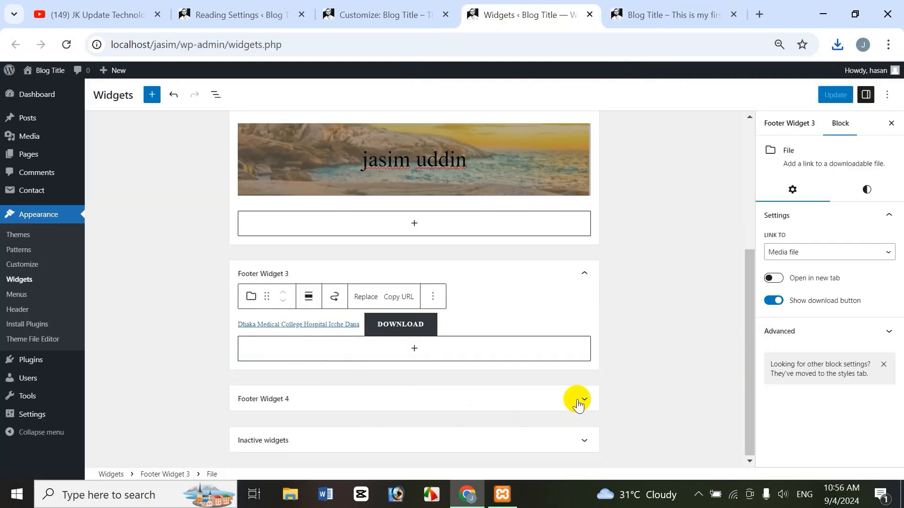
click(593, 398)
scroll(734, 433, down, 1)
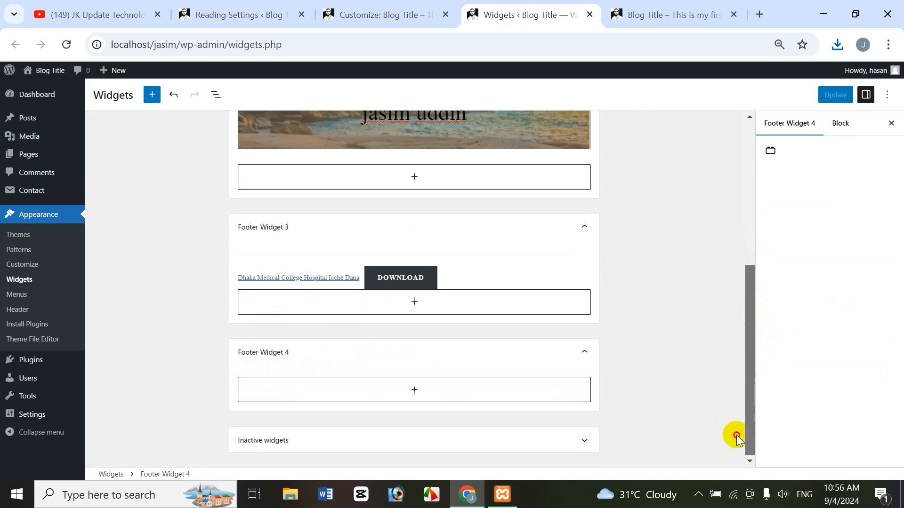
click(414, 391)
drag(510, 431, 504, 463)
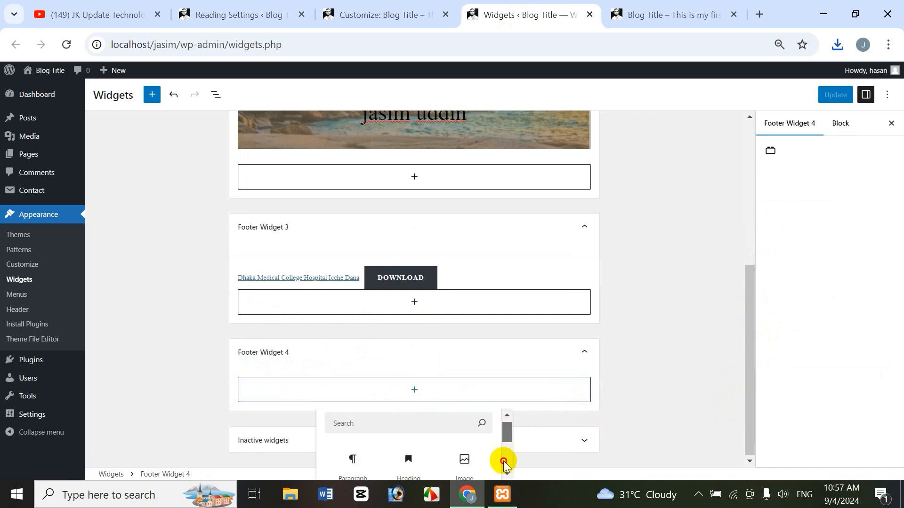
click(397, 470)
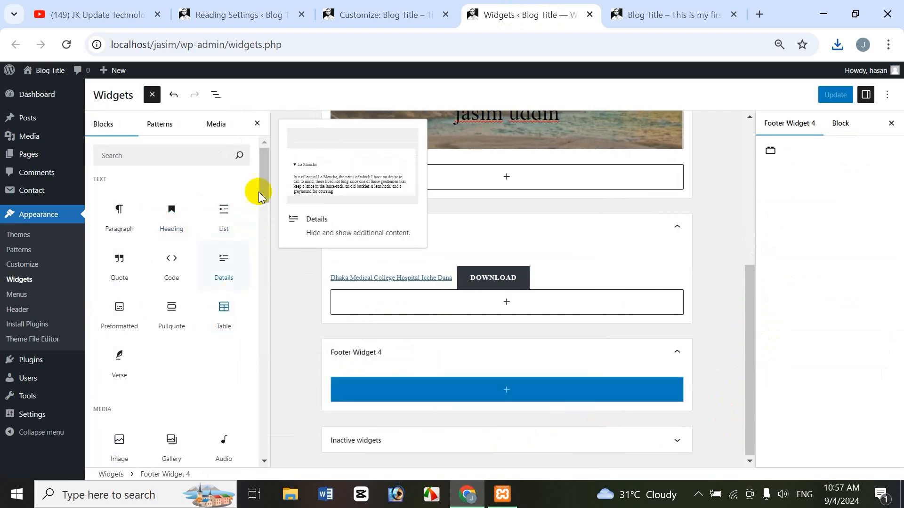
drag(264, 168, 259, 258)
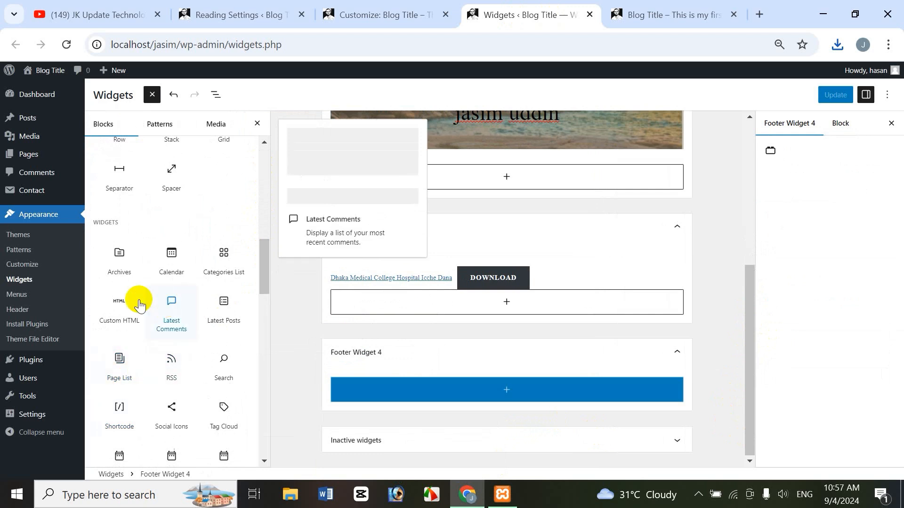
click(124, 270)
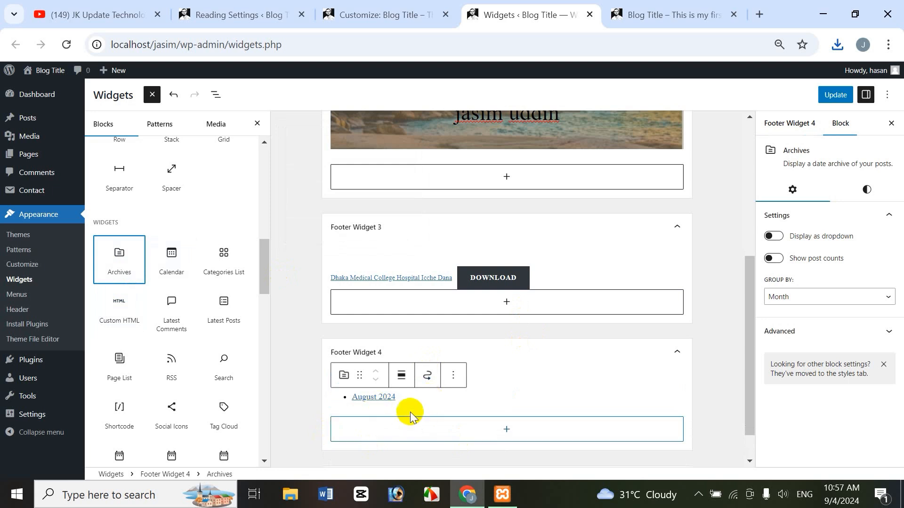
click(828, 101)
click(822, 96)
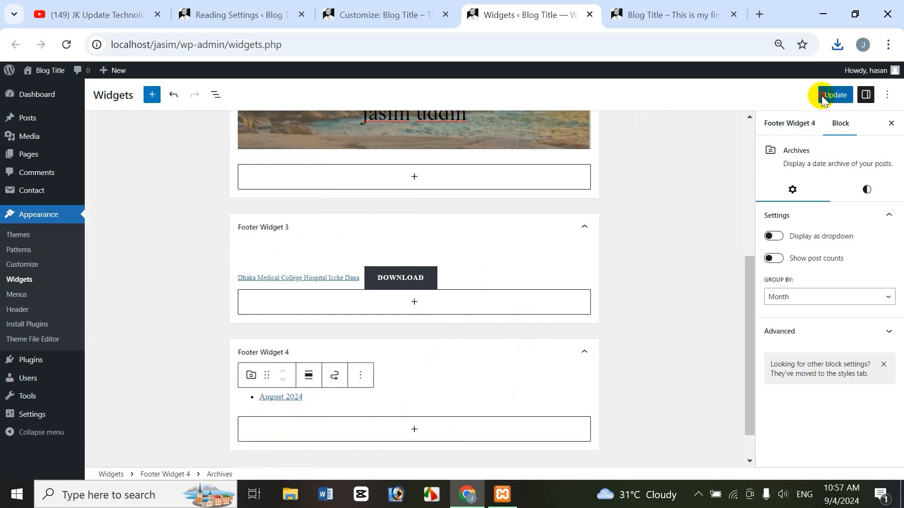
click(658, 15)
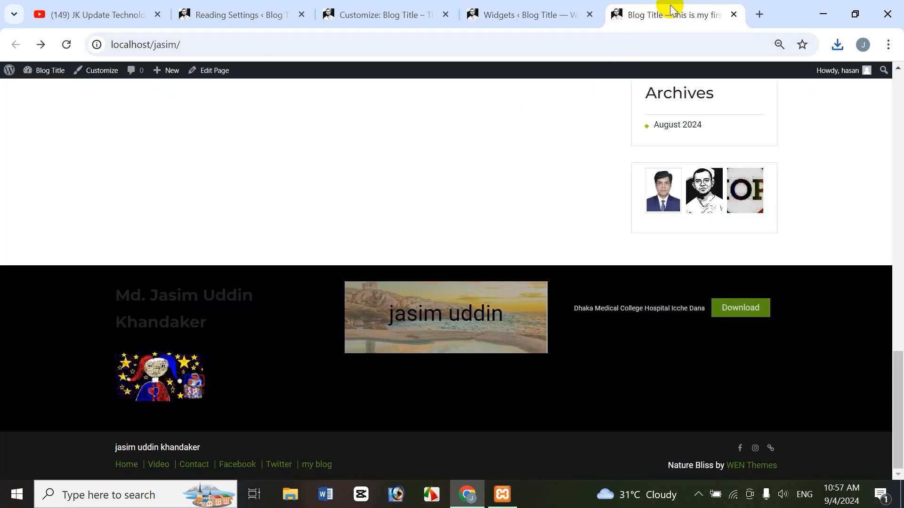
- Reload the site to confirm the August 2024 archive in the fourth footer column
click(66, 44)
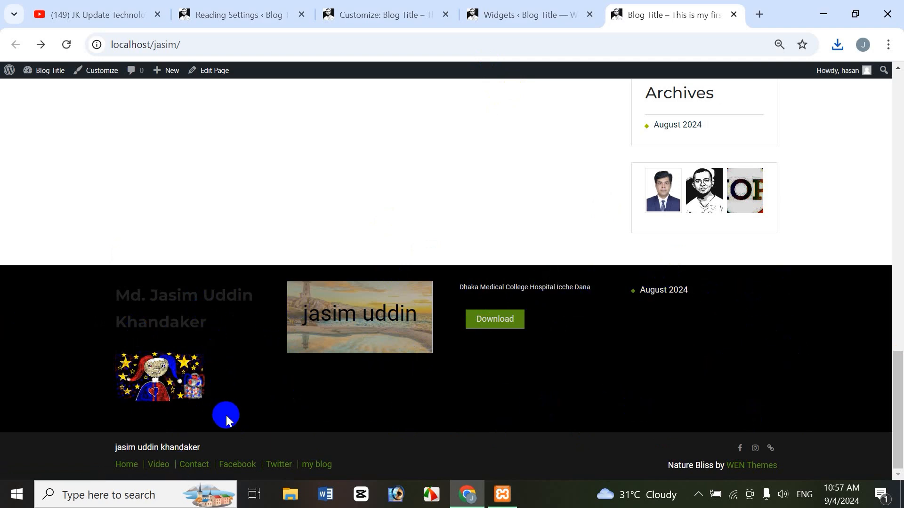
click(515, 9)
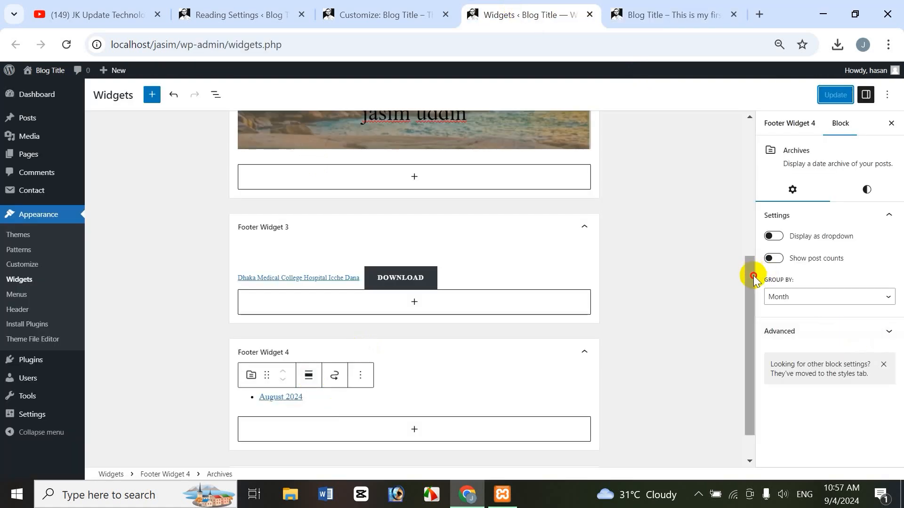
- Collapse the Footer Widget 4, 3 and 2 areas
scroll(754, 272, down, 1)
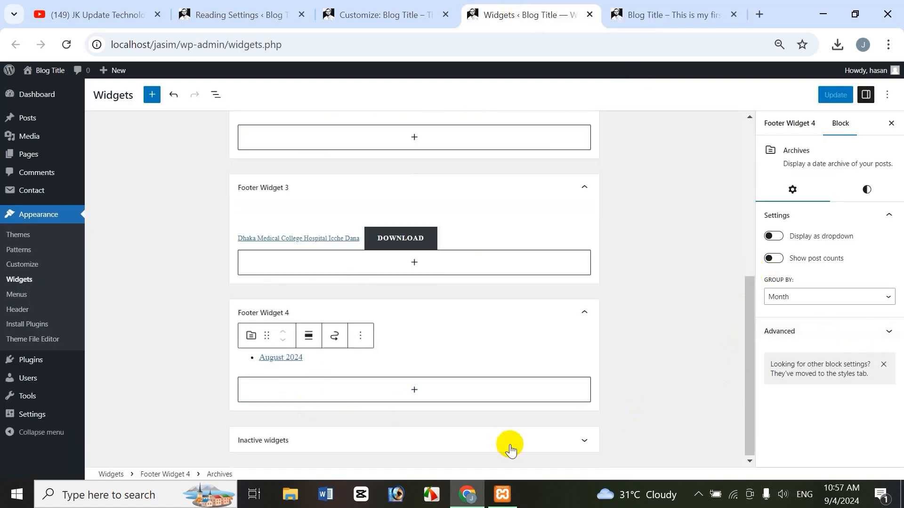
click(585, 319)
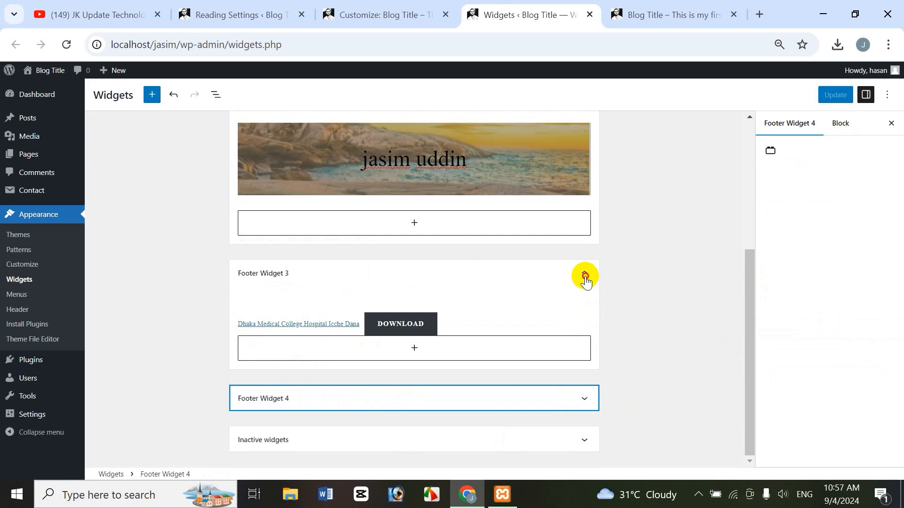
click(584, 275)
click(584, 167)
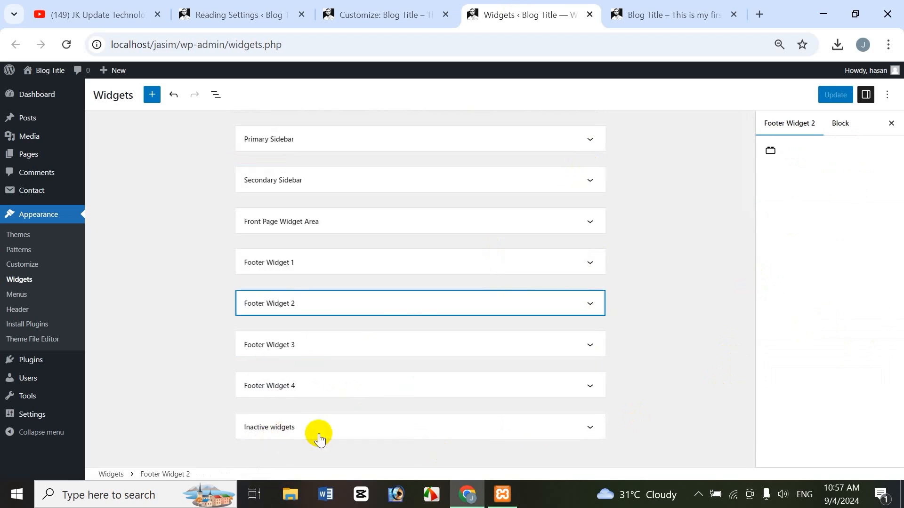
- Expand the Inactive widgets area and browse block choices without adding anything
click(288, 433)
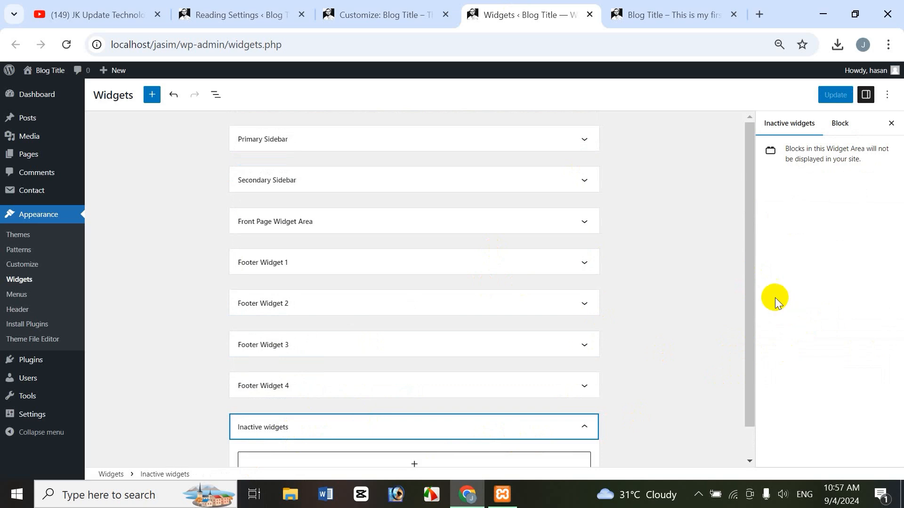
drag(747, 263, 747, 292)
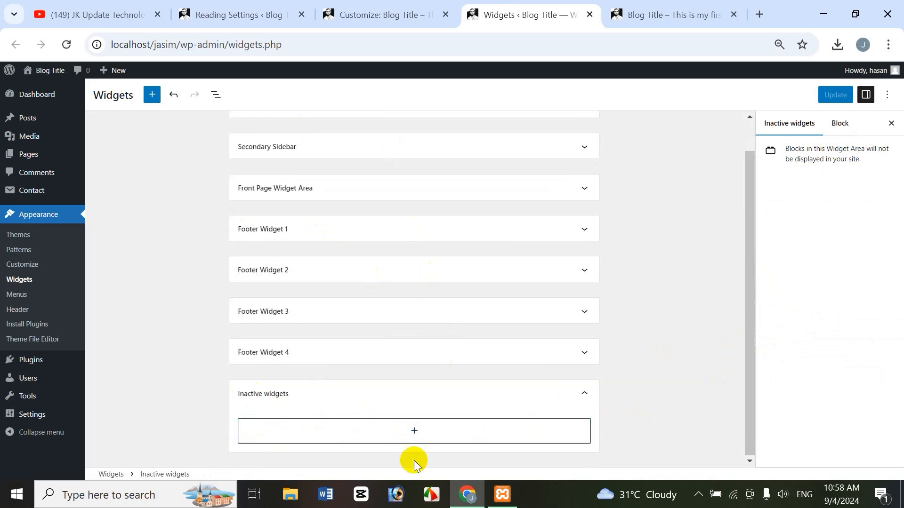
click(416, 433)
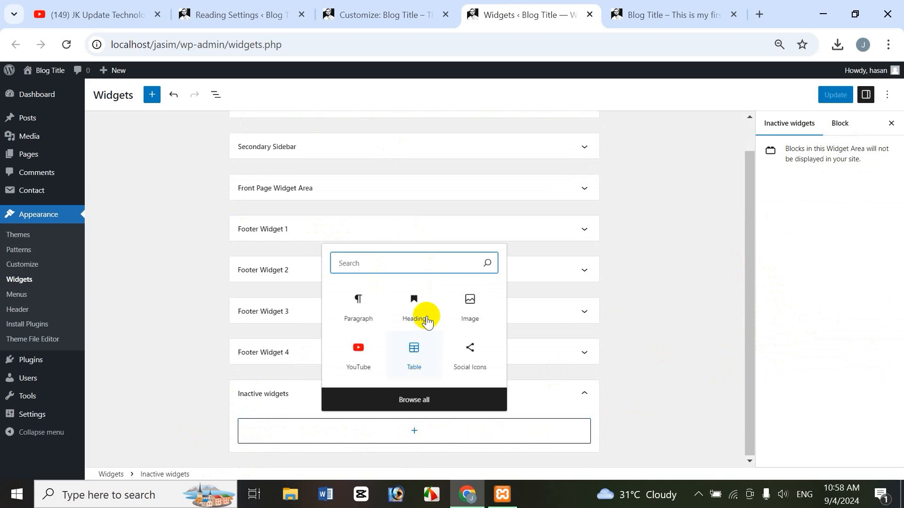
click(681, 329)
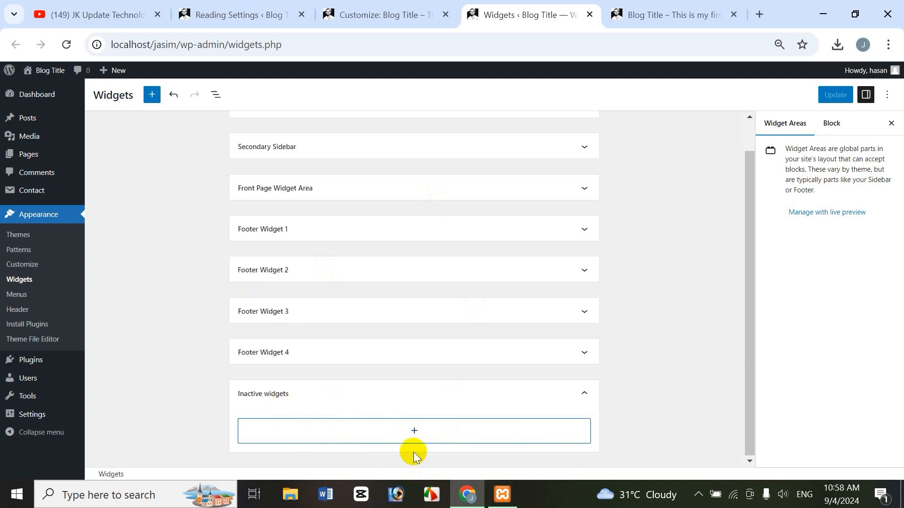
click(414, 432)
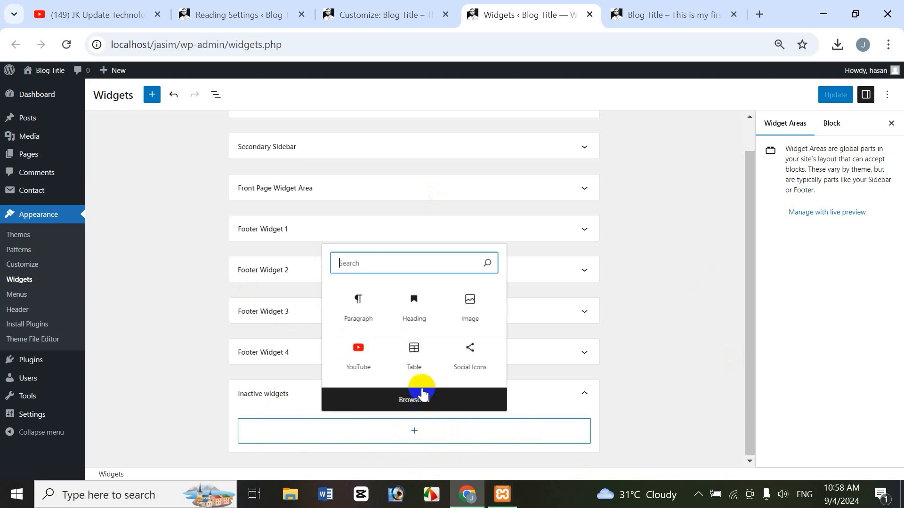
click(694, 331)
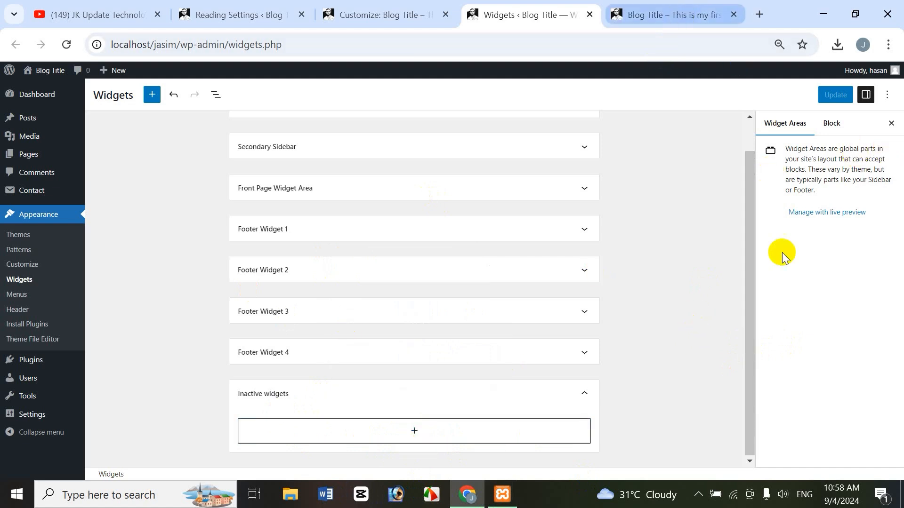
drag(748, 242, 423, 112)
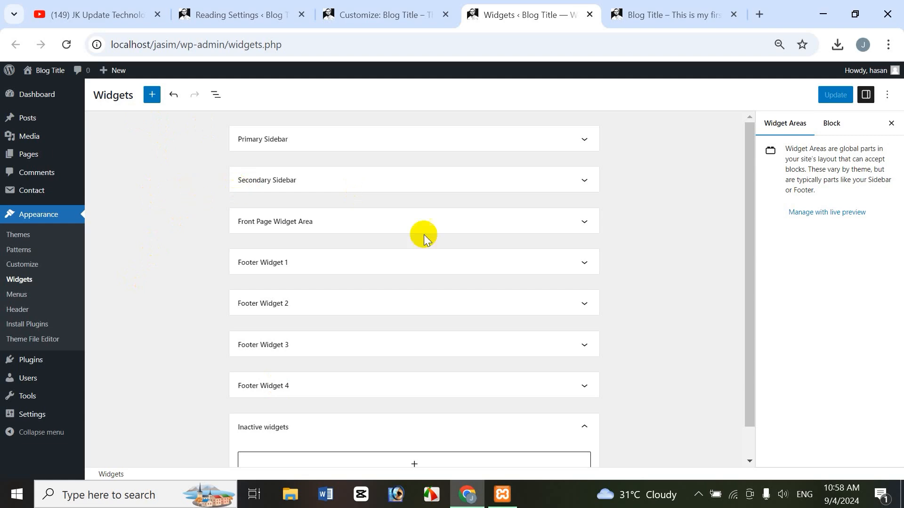
- Review the live site from the top, then move to the JK Update Technology Videos page
click(671, 19)
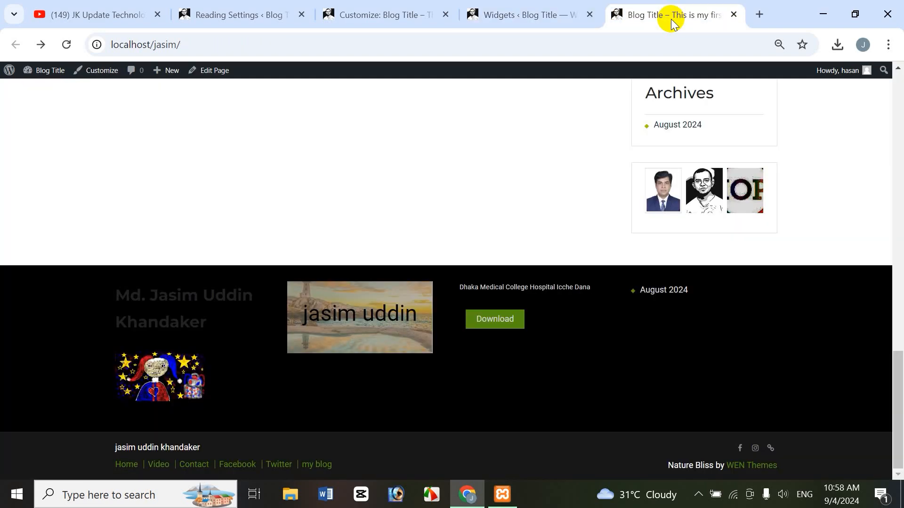
drag(897, 363, 898, 70)
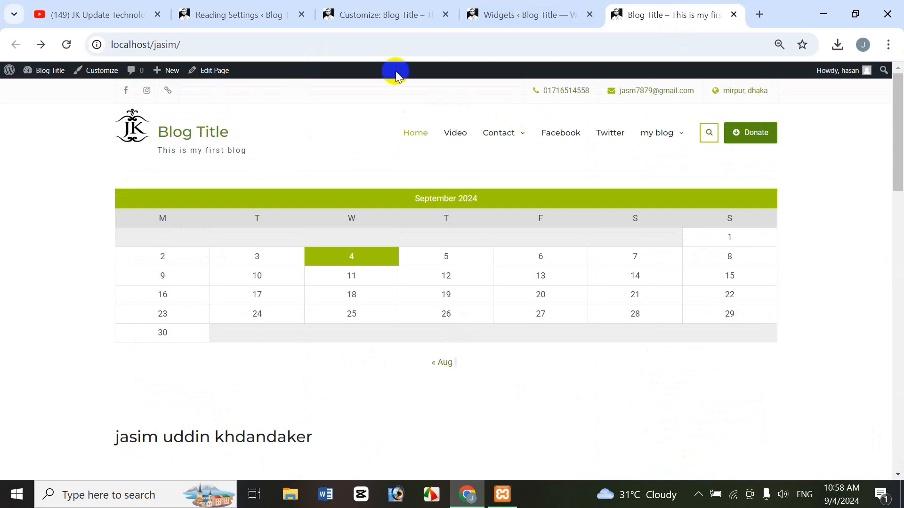
click(103, 16)
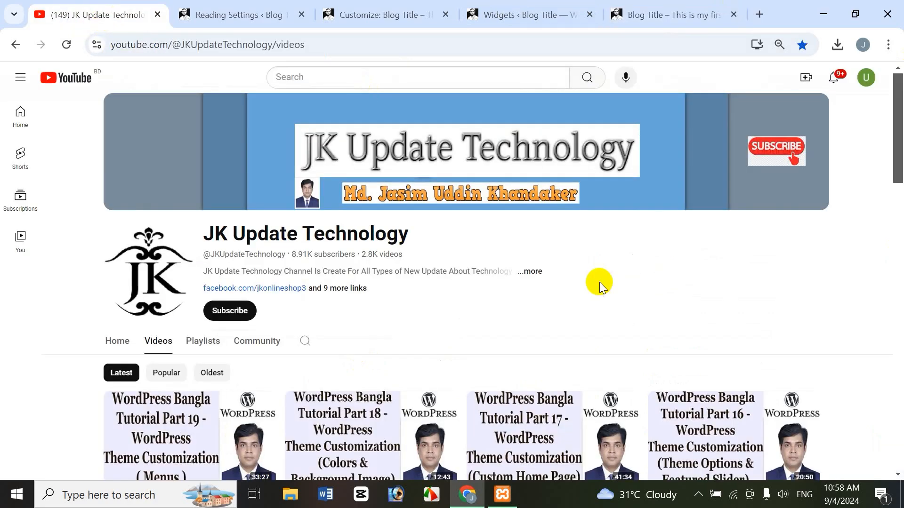